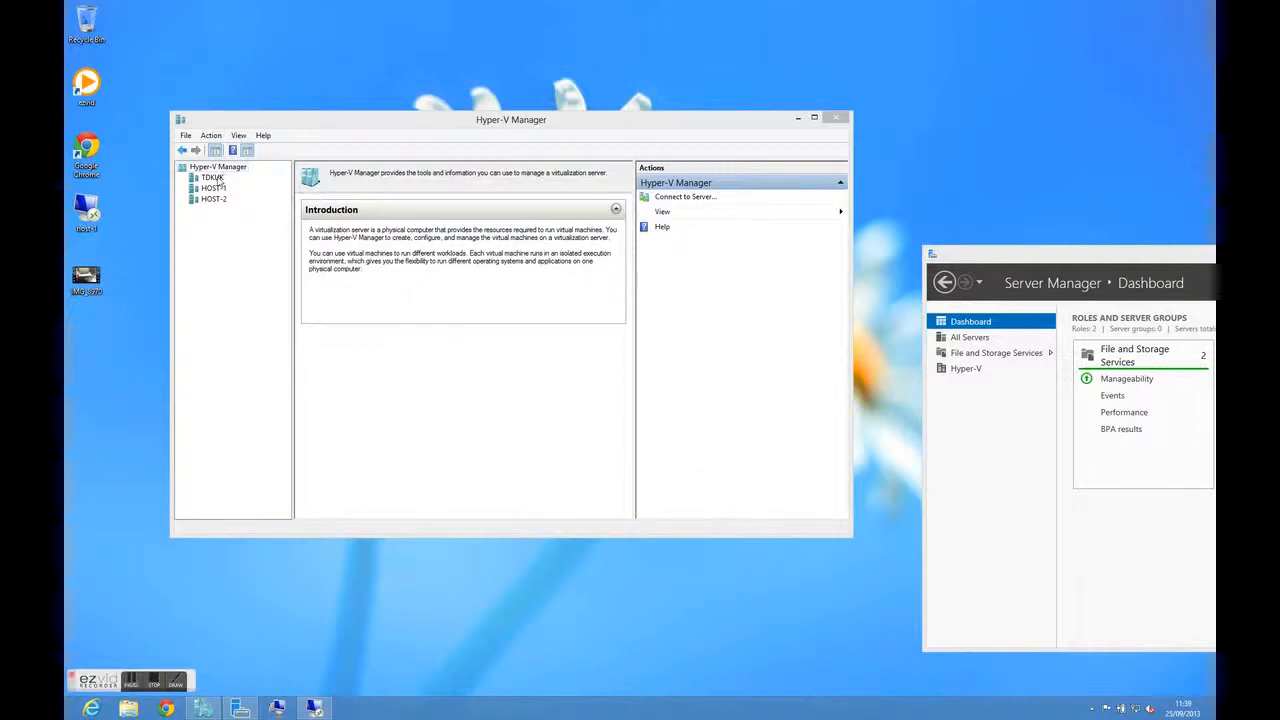
Review the virtual machines on TDKUK and HOST-2, checking the replication details of DC and SQL-1C
left_click(212, 178)
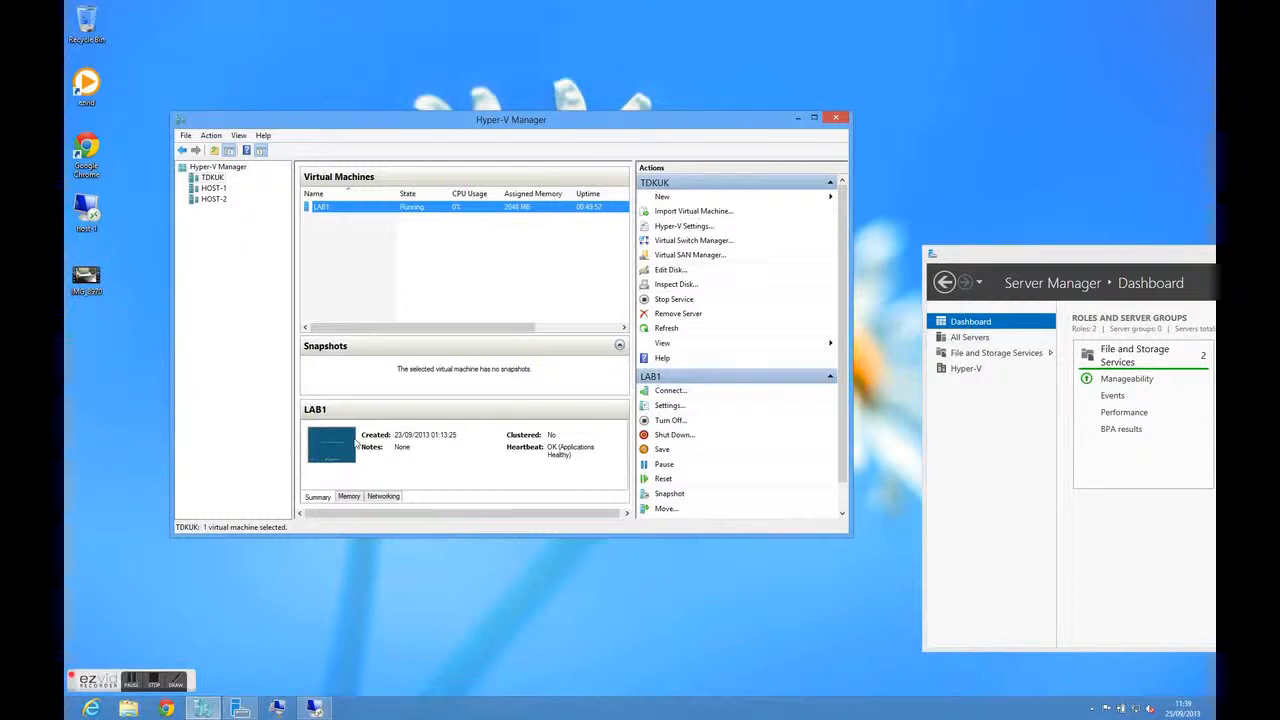
left_click(213, 199)
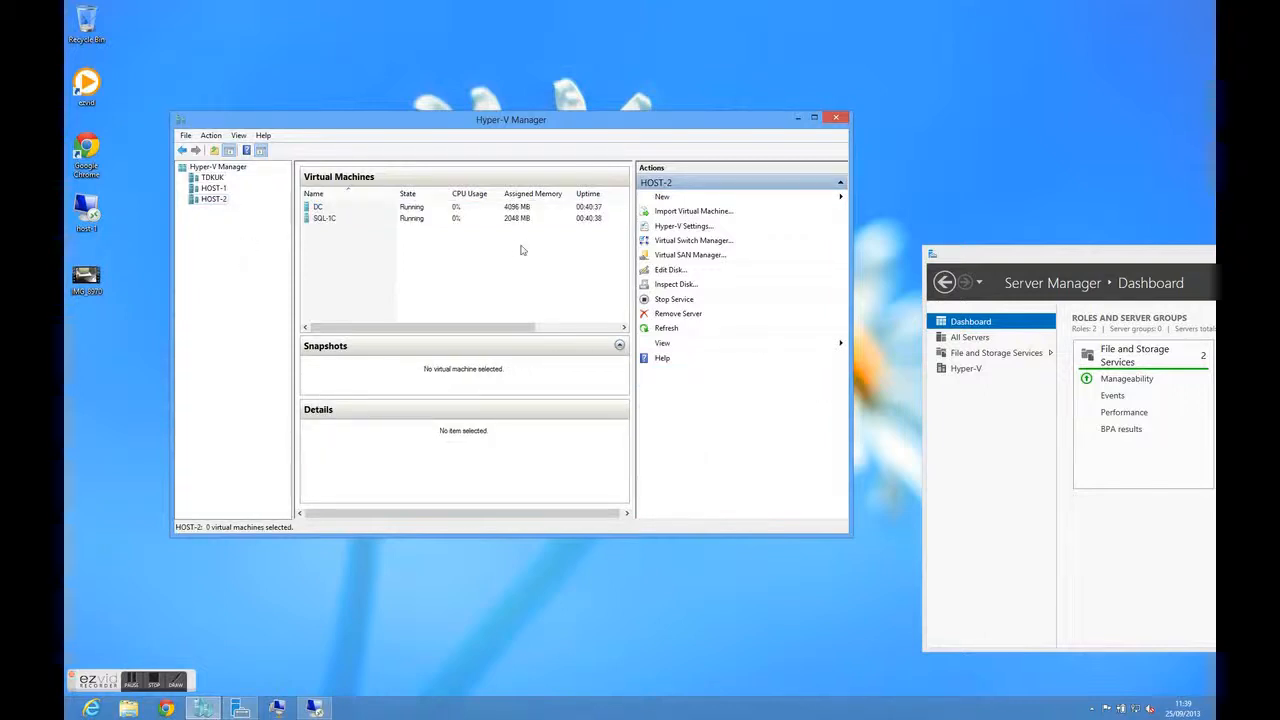
left_click(333, 210)
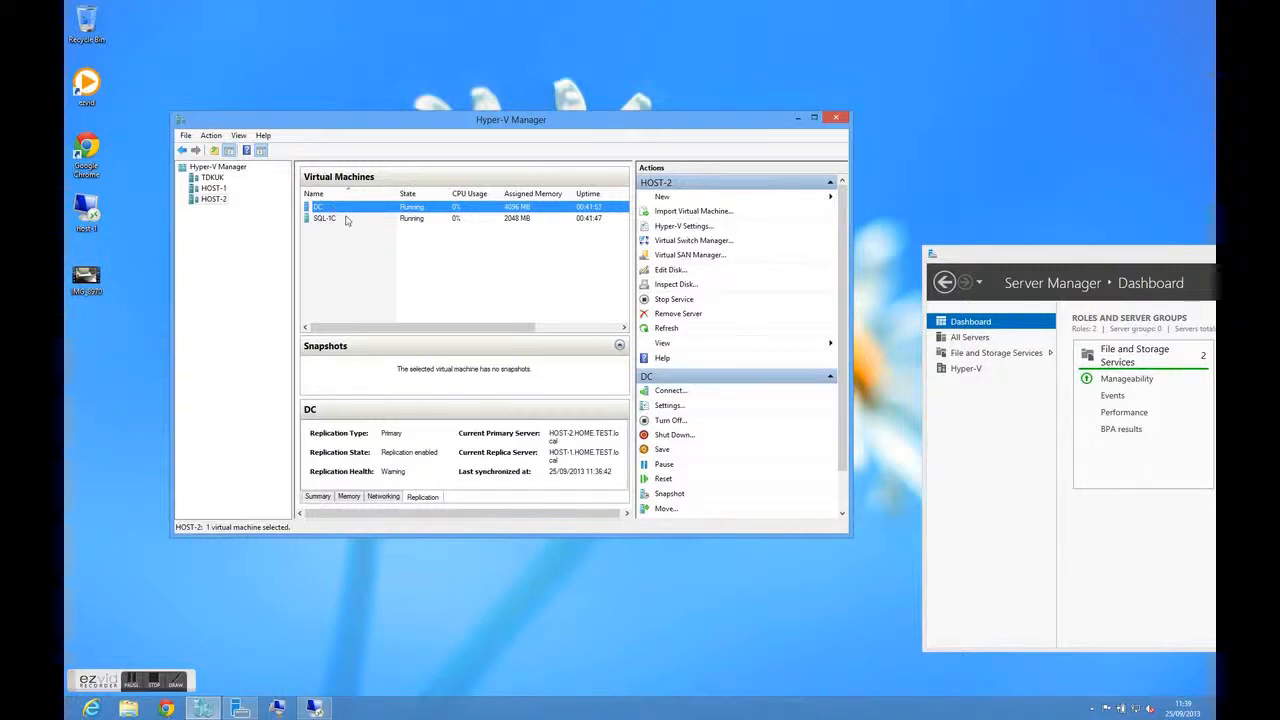
left_click(345, 219)
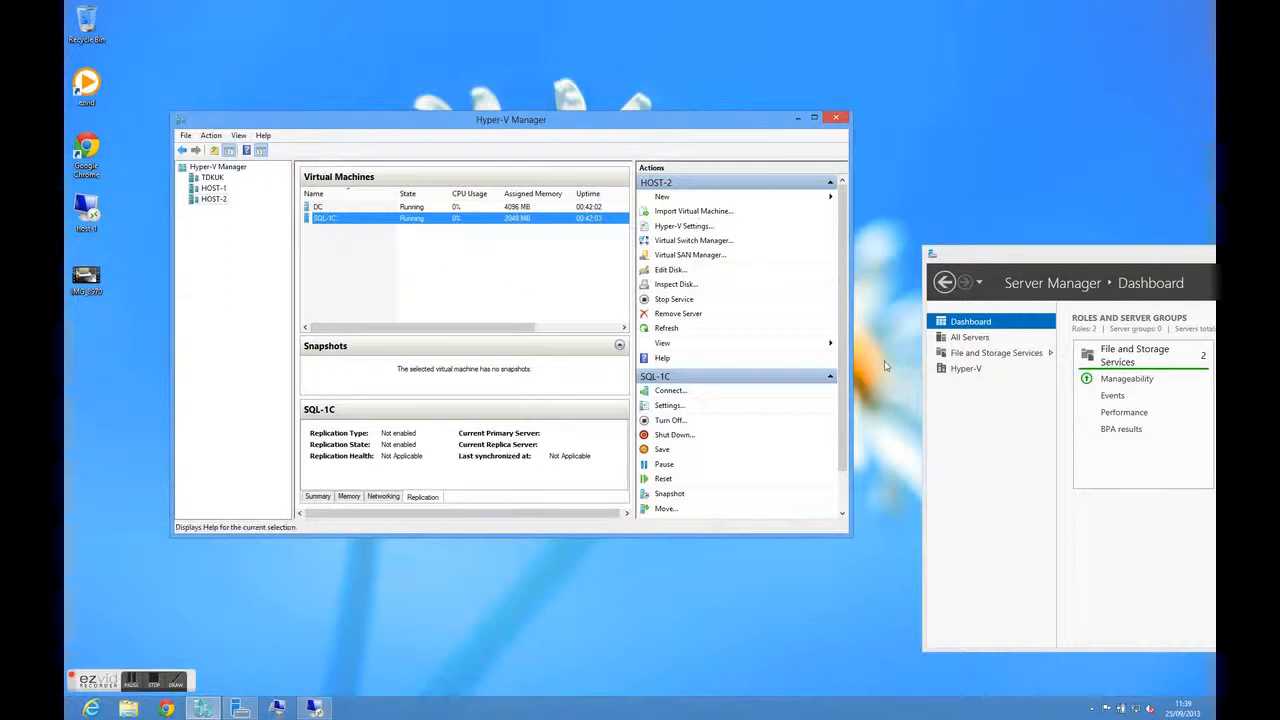
View the settings and the Move wizard of the SQL-1C virtual machine on HOST-2, leaving both without changes
left_click_drag(846, 237, 843, 281)
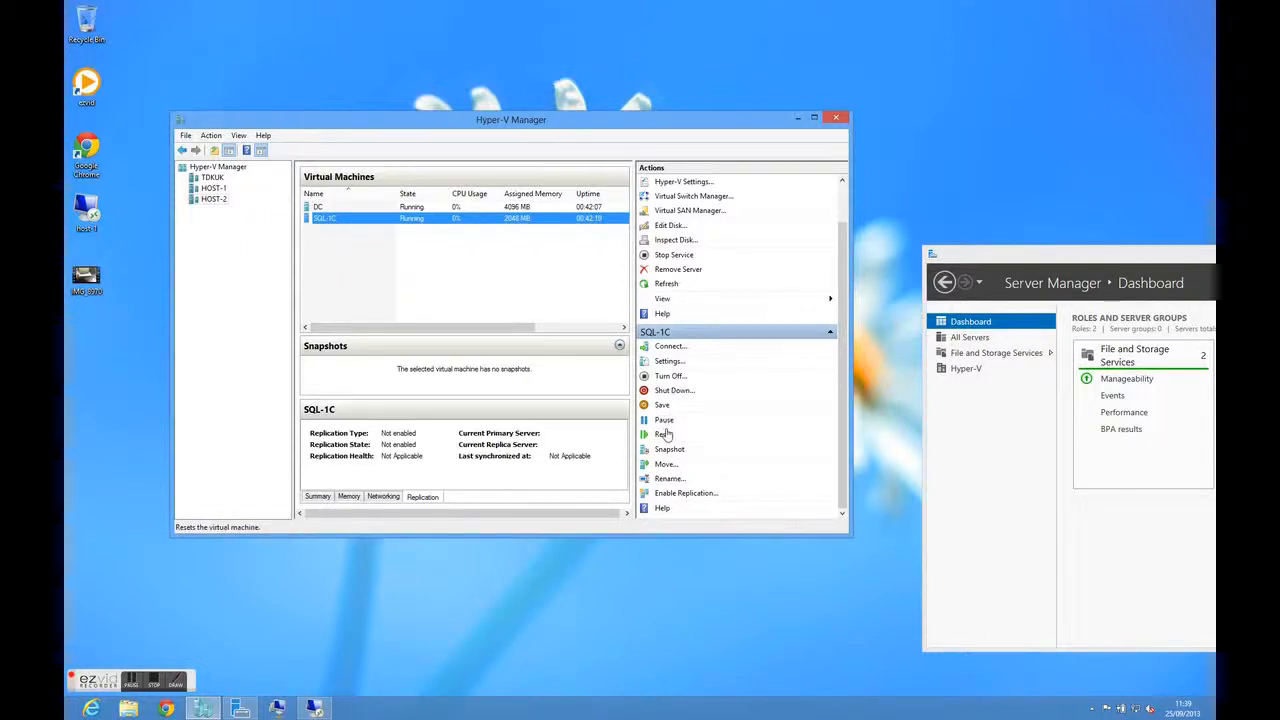
left_click(679, 362)
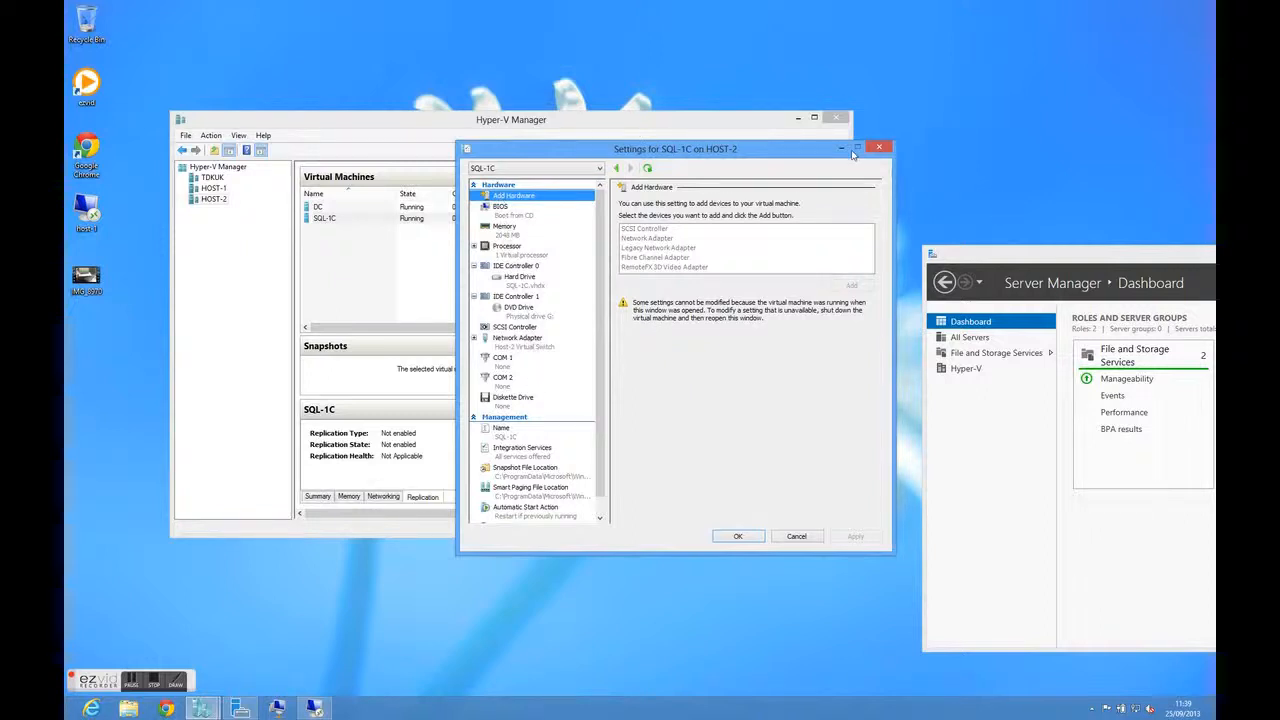
left_click(882, 148)
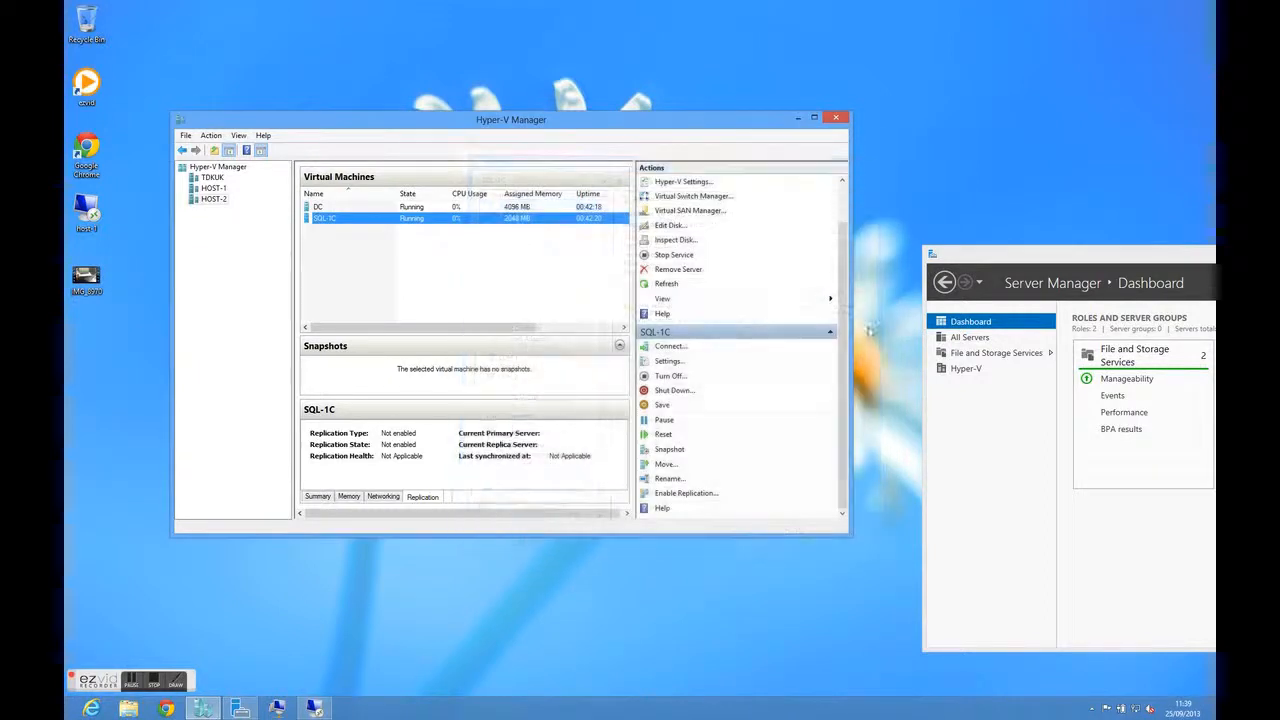
left_click(672, 467)
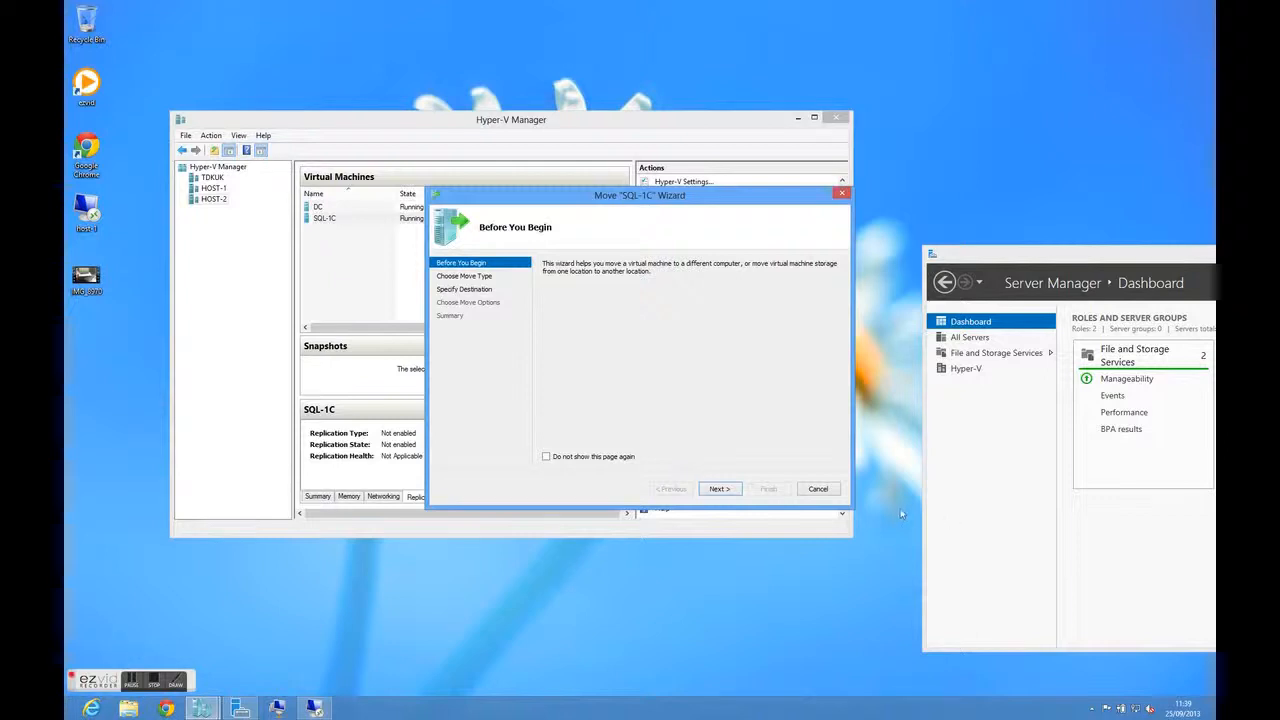
left_click(818, 489)
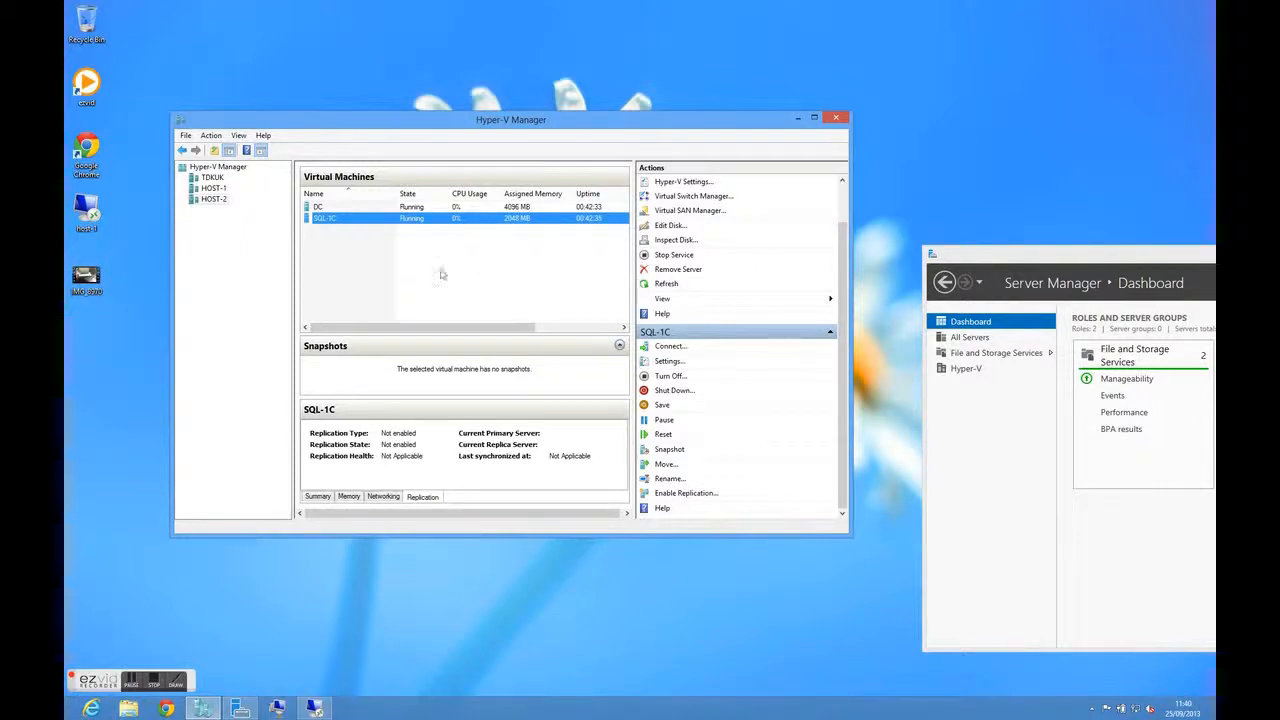
Connect to the SQL-1C virtual machine and unlock its administrator session with the account password
right_click(351, 222)
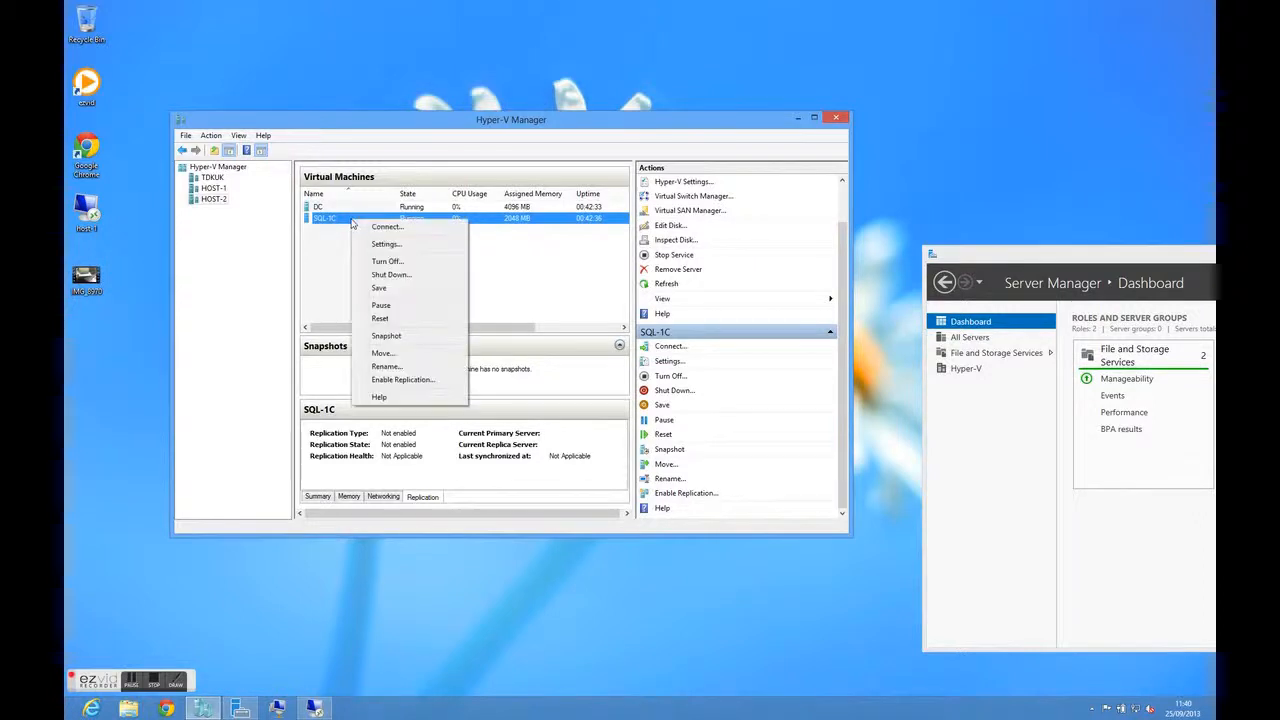
left_click(388, 229)
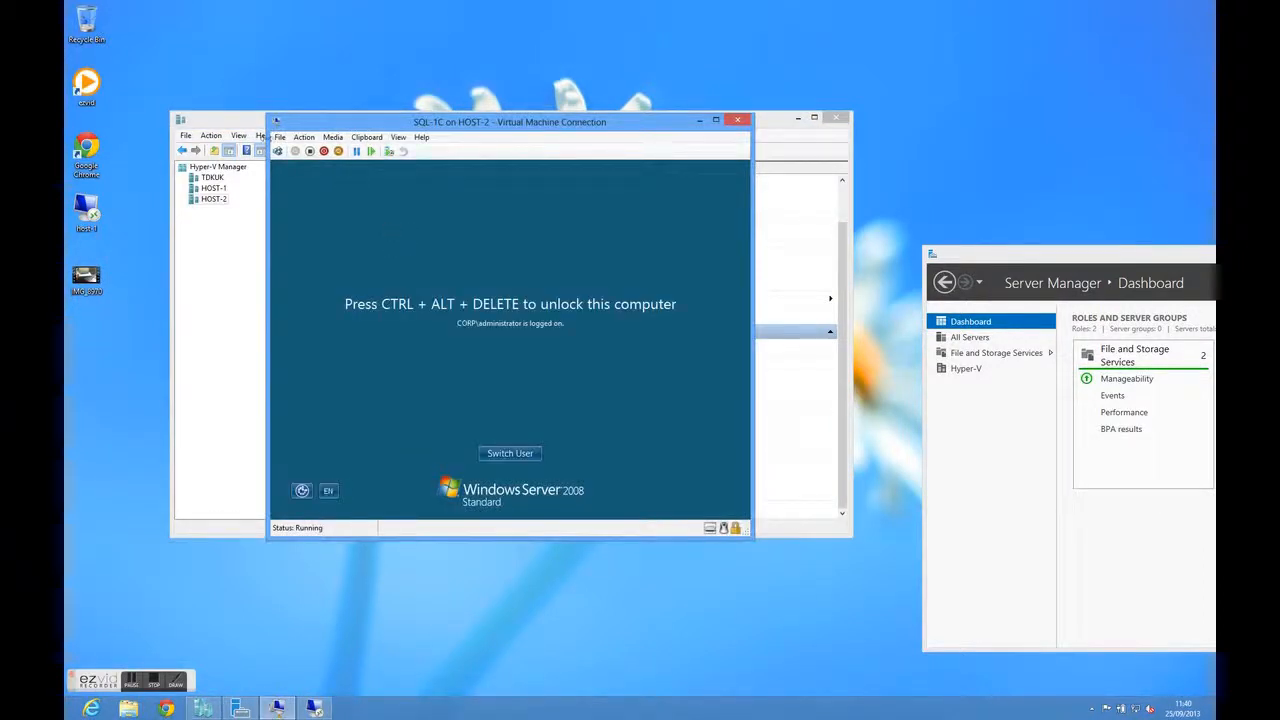
left_click(278, 151)
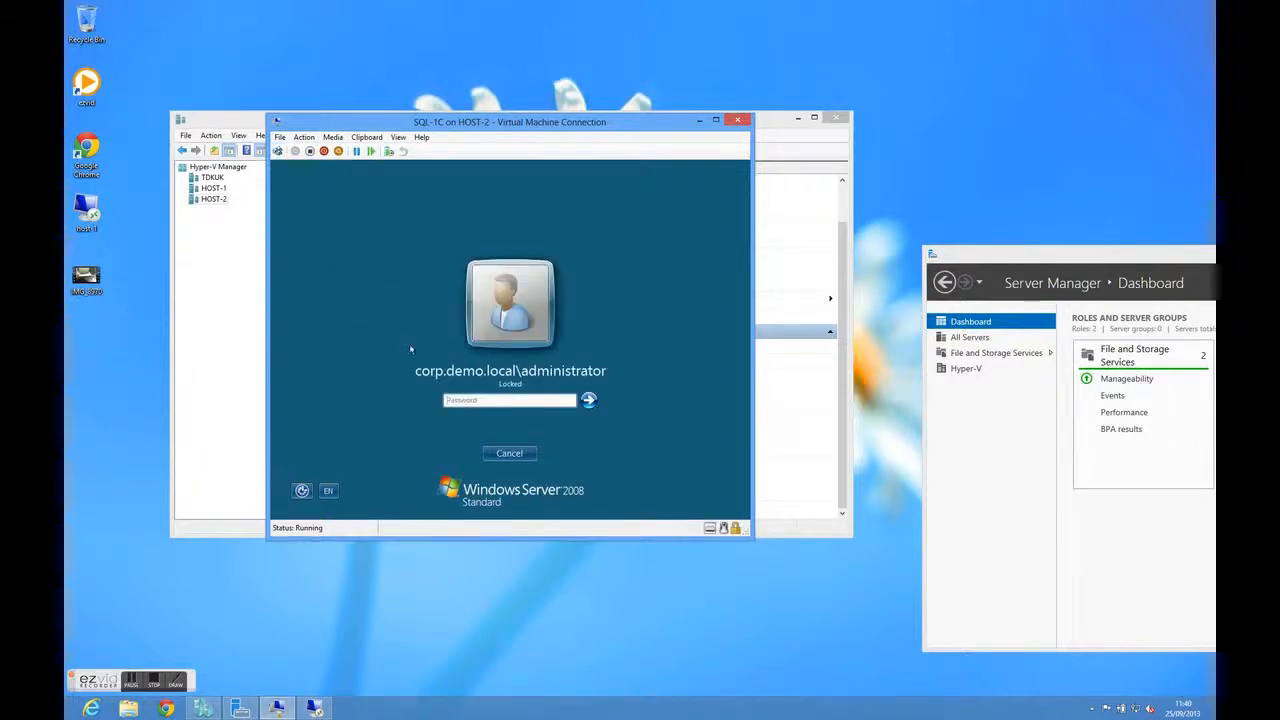
type("Pas")
key("Return")
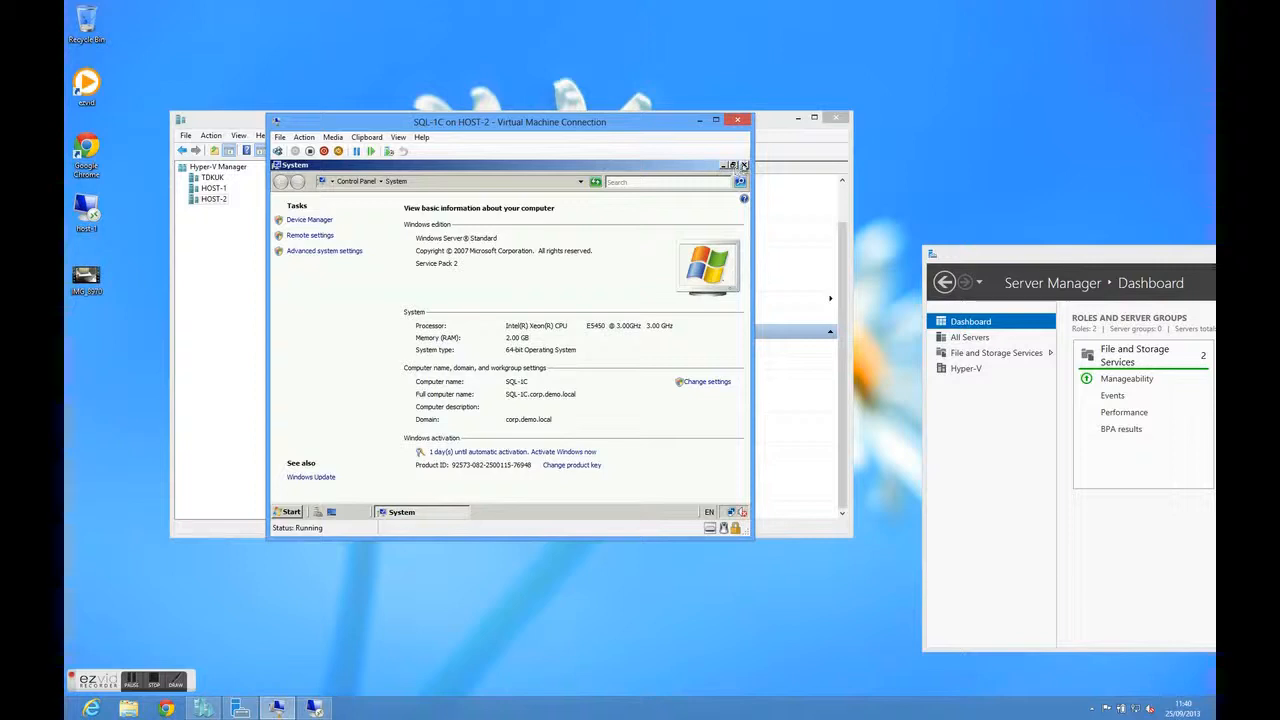
Close the System window in SQL-1C and move the New Text Document icon directly above the test file on the desktop
left_click(743, 165)
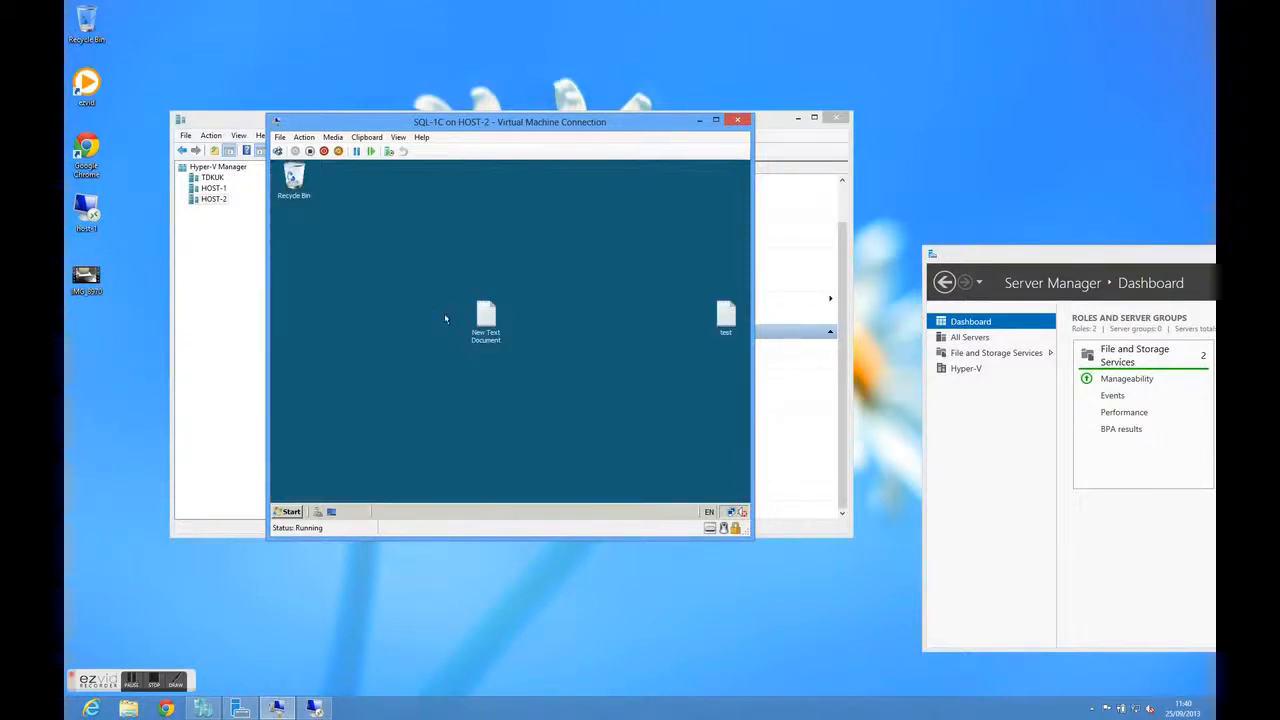
left_click_drag(483, 320, 726, 258)
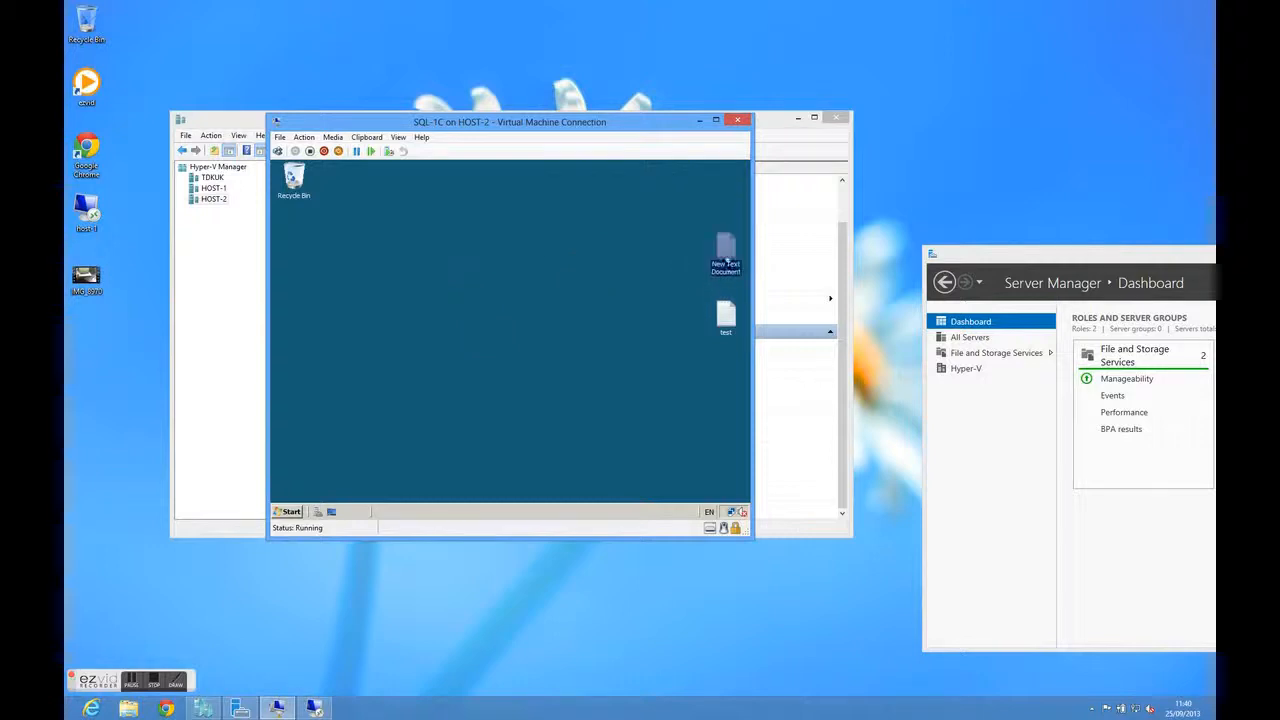
left_click(515, 300)
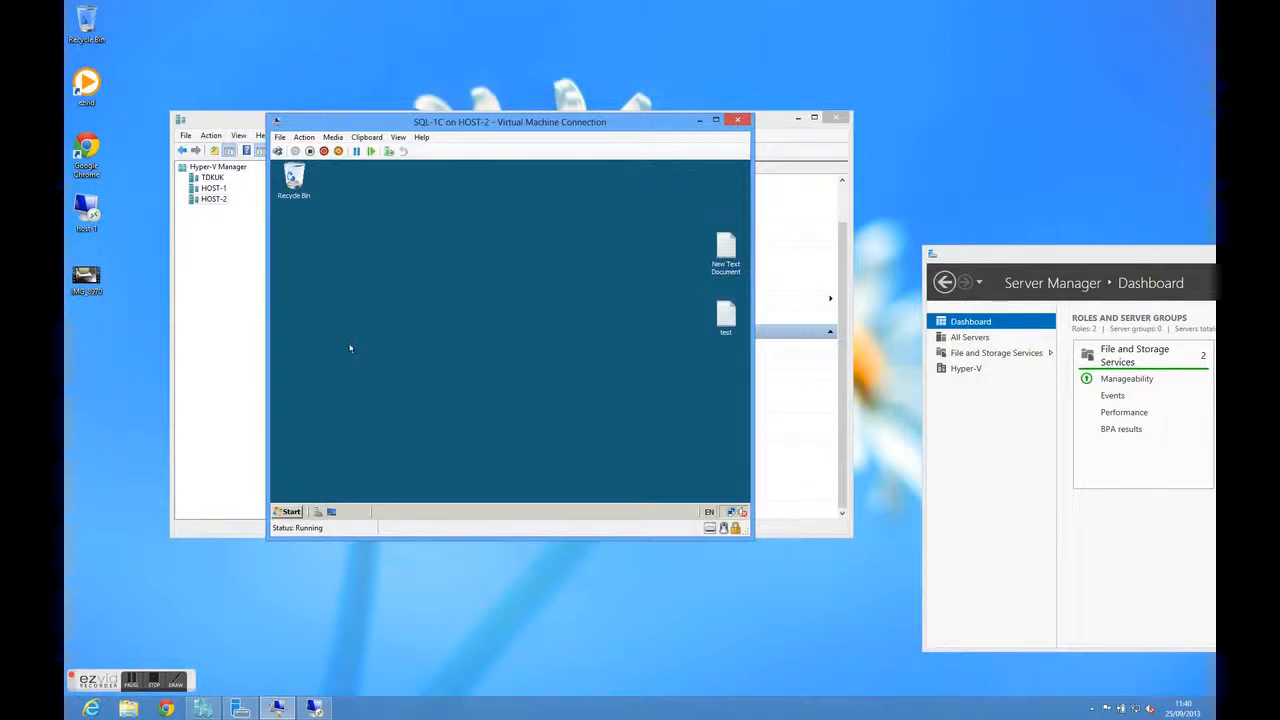
View the Control Panel inside SQL-1C, then close it and the virtual machine connection
left_click(287, 511)
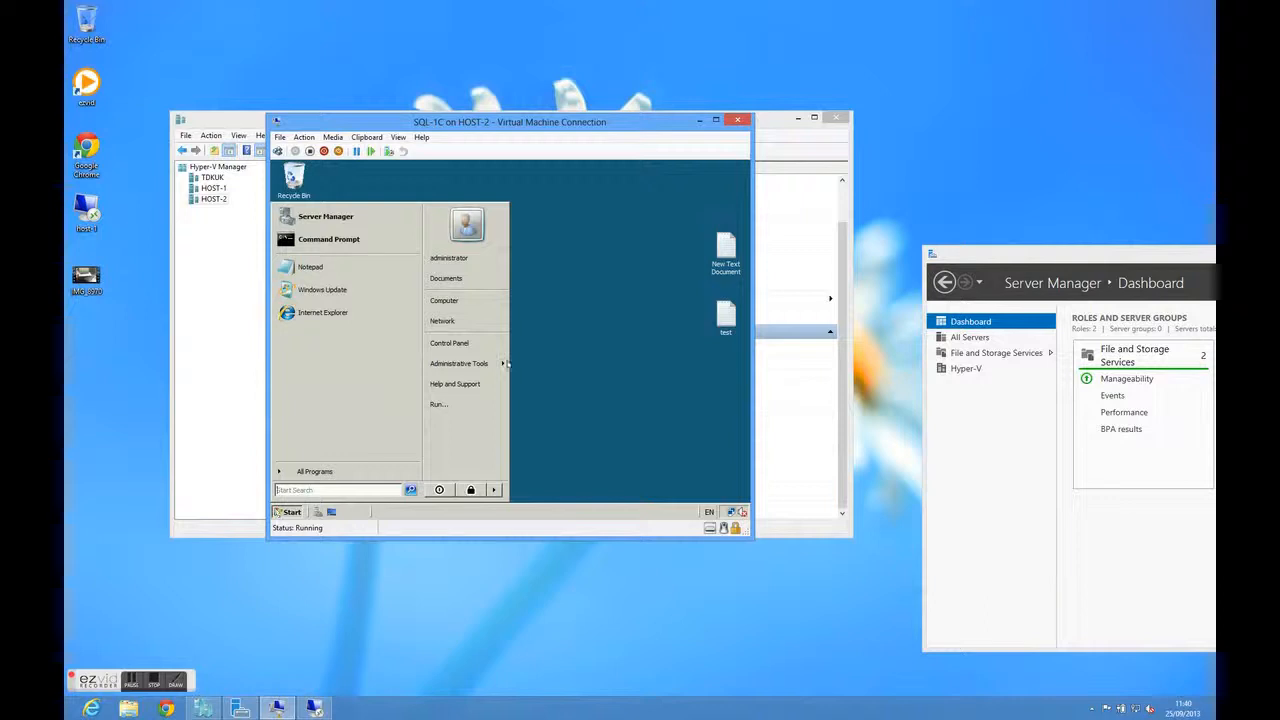
left_click(486, 343)
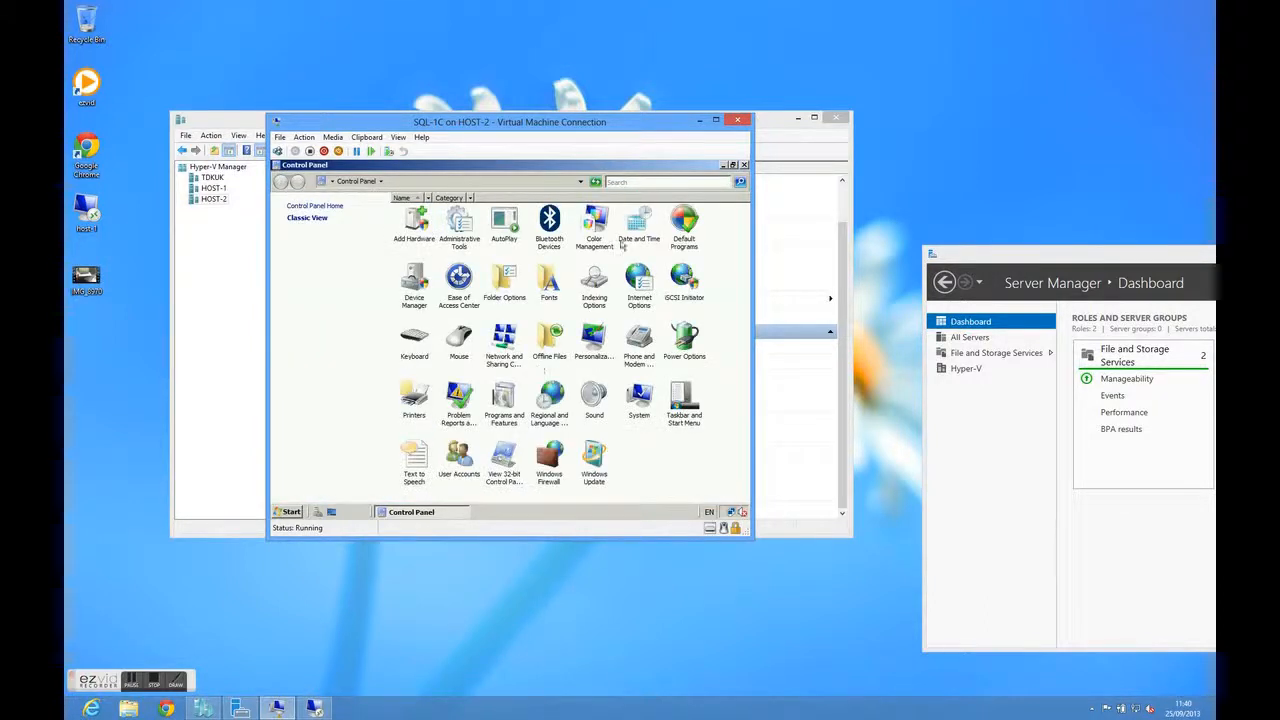
left_click(744, 165)
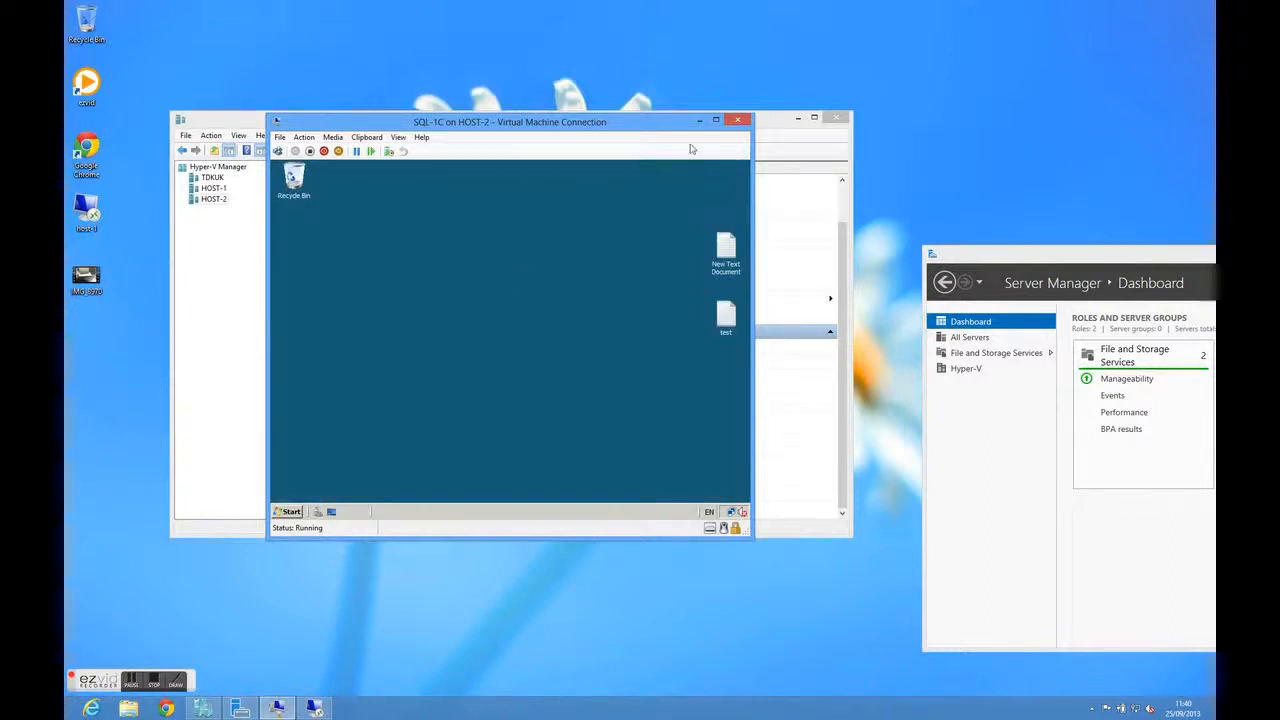
left_click(736, 121)
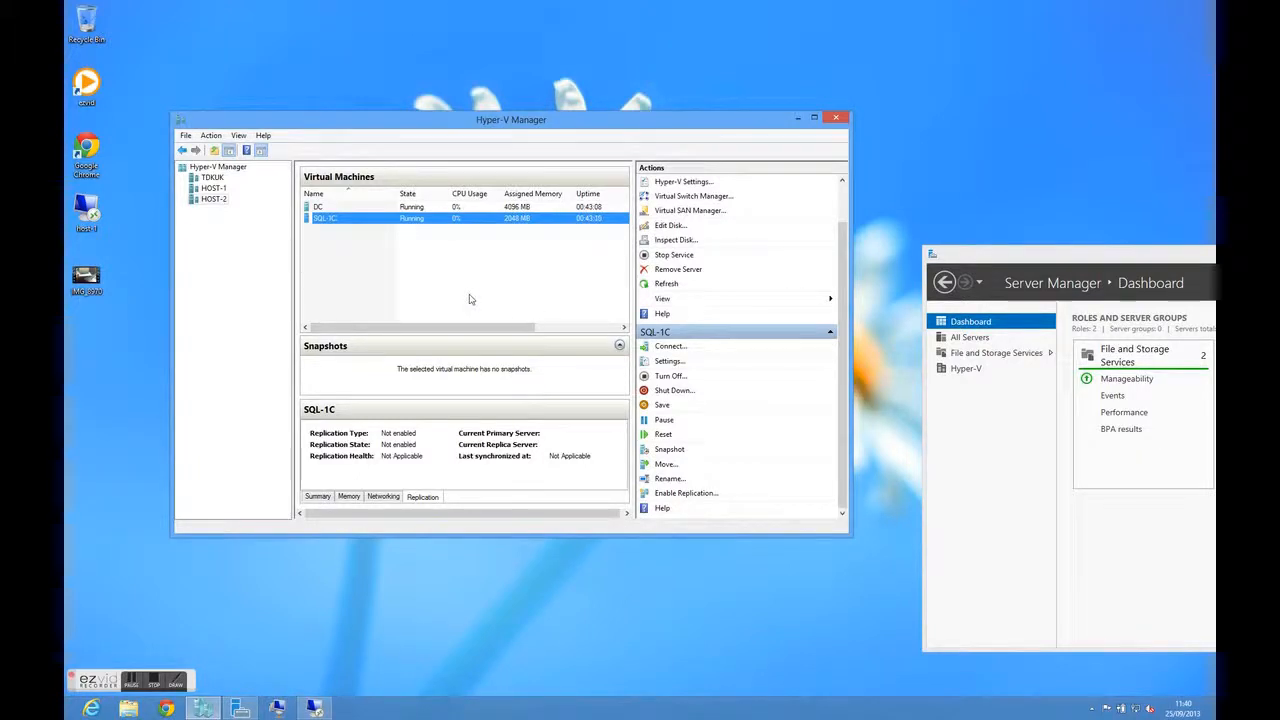
Check HOST-1's virtual machines, then start enabling replication for SQL-1C on HOST-2 with HOST-1.HOME.TEST.local as the replica server
left_click(220, 189)
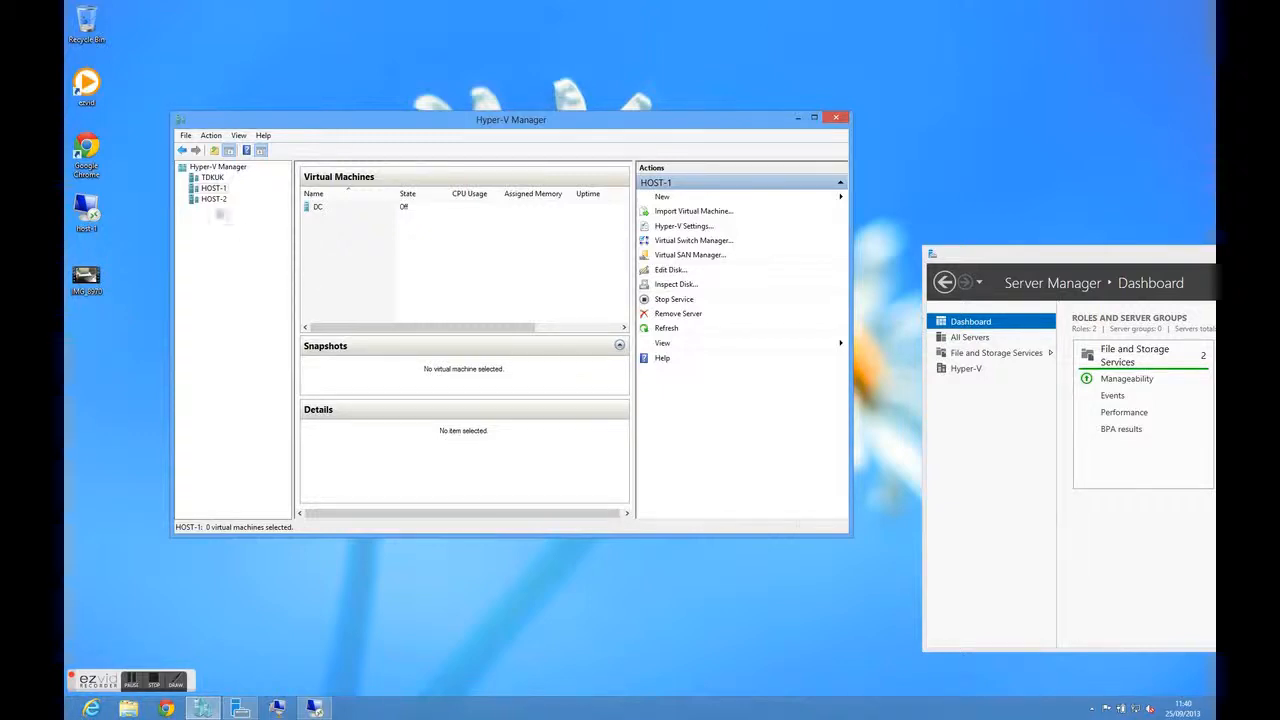
left_click(214, 199)
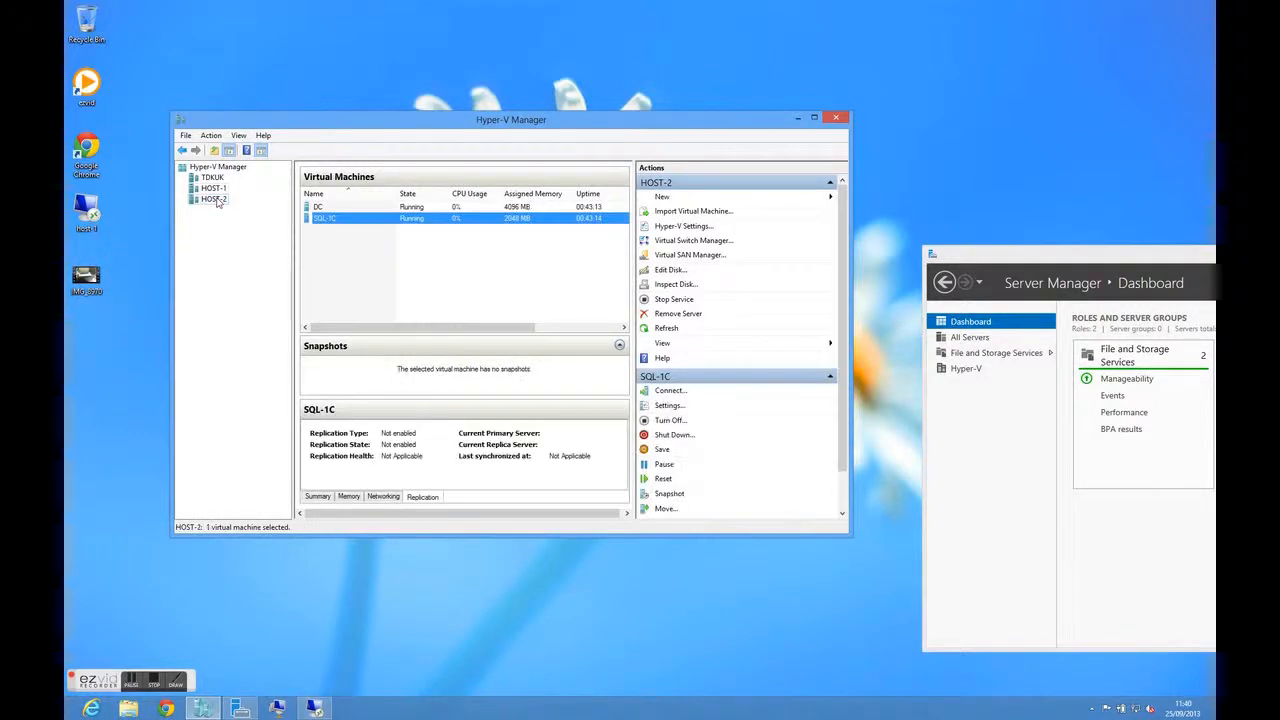
right_click(381, 222)
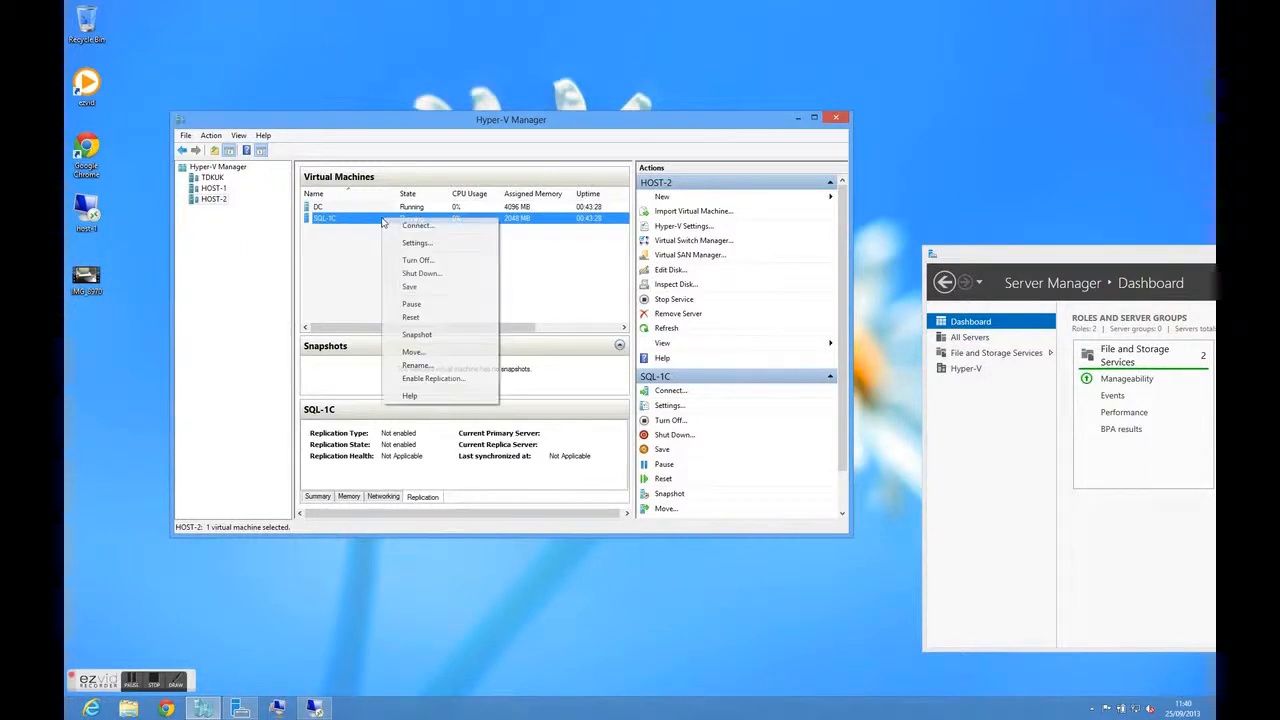
left_click(445, 378)
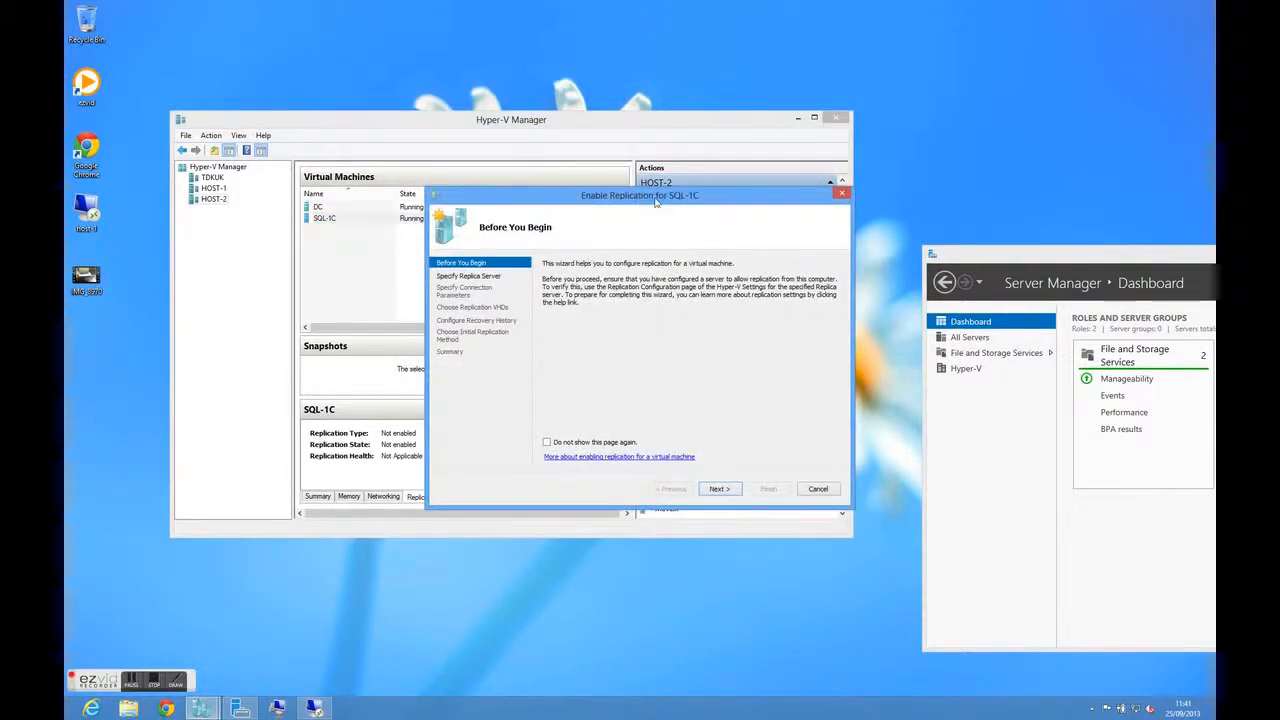
left_click(719, 489)
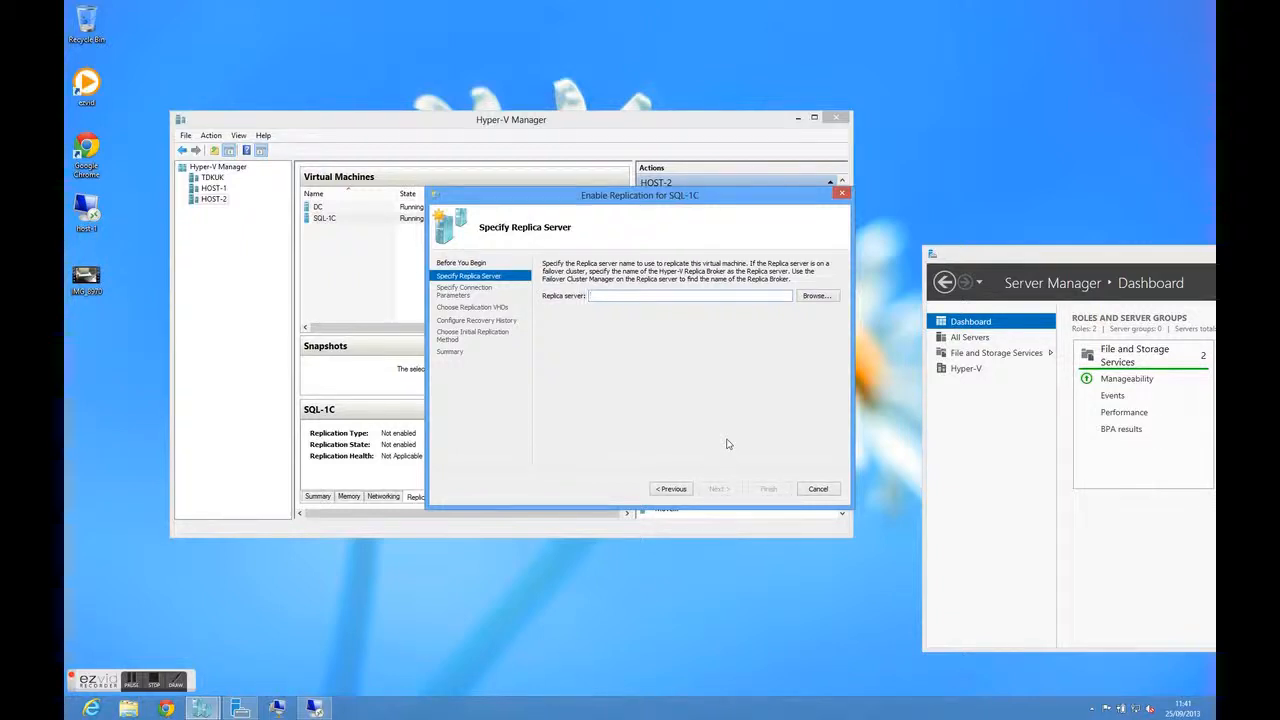
type("host-1")
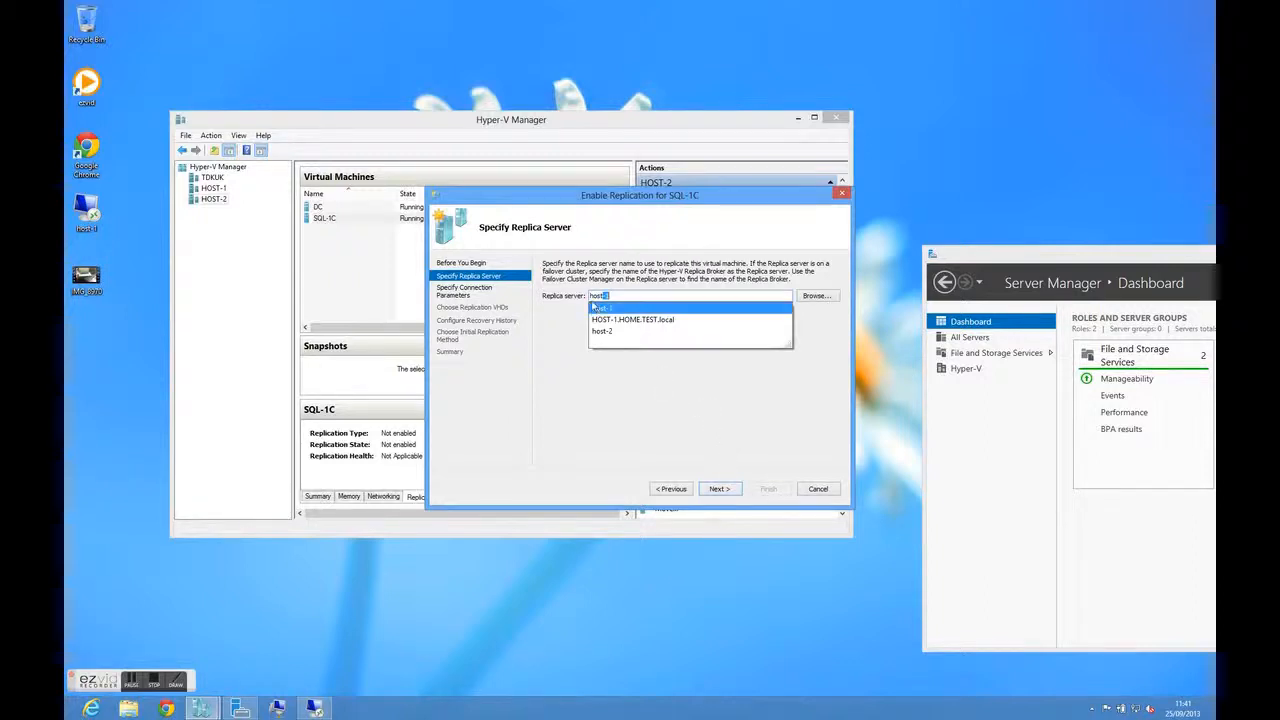
left_click(626, 320)
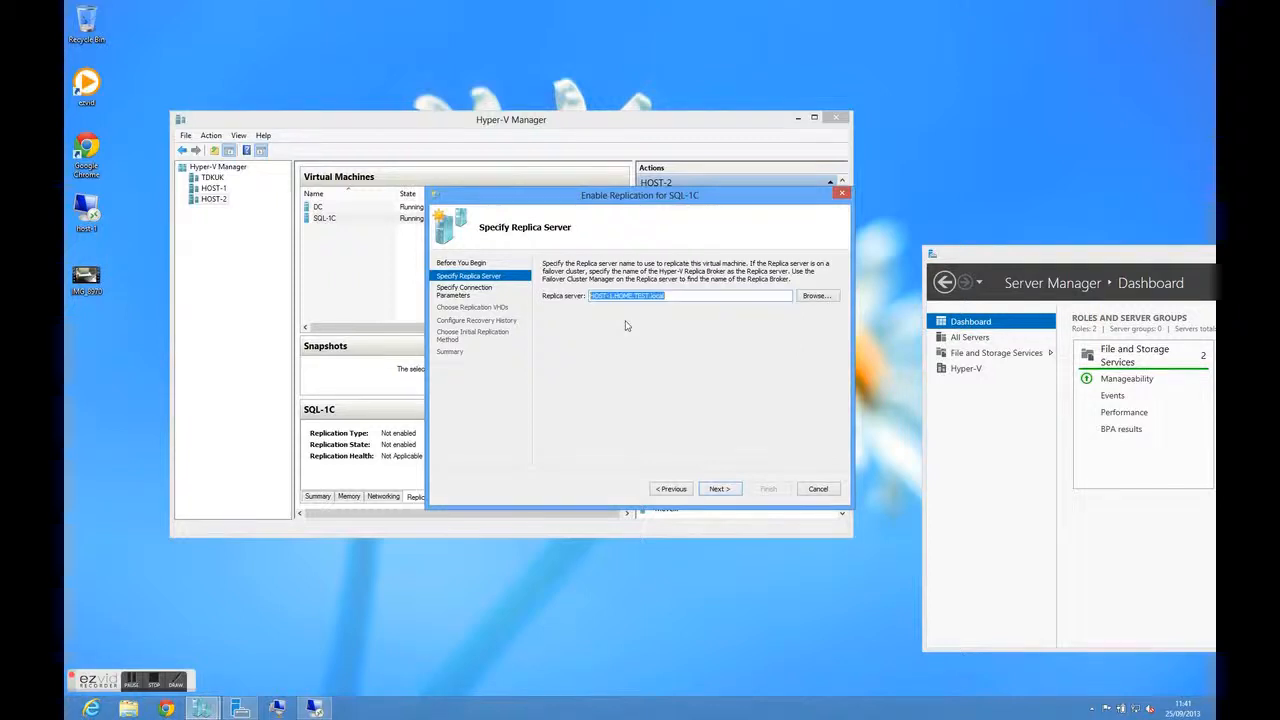
left_click(718, 489)
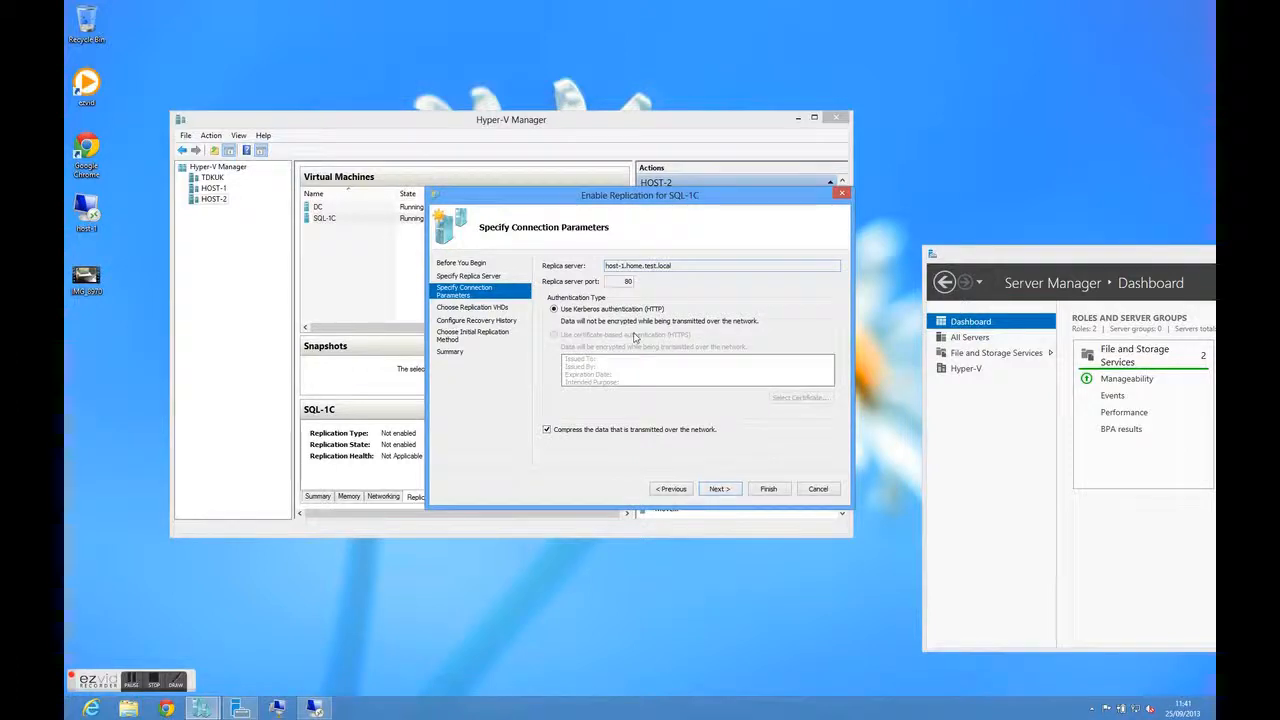
Enable replication with compressed Kerberos transfer on port 80, SQL-1C.vhdx, only the latest recovery point and an immediate initial copy over the network
left_click(713, 489)
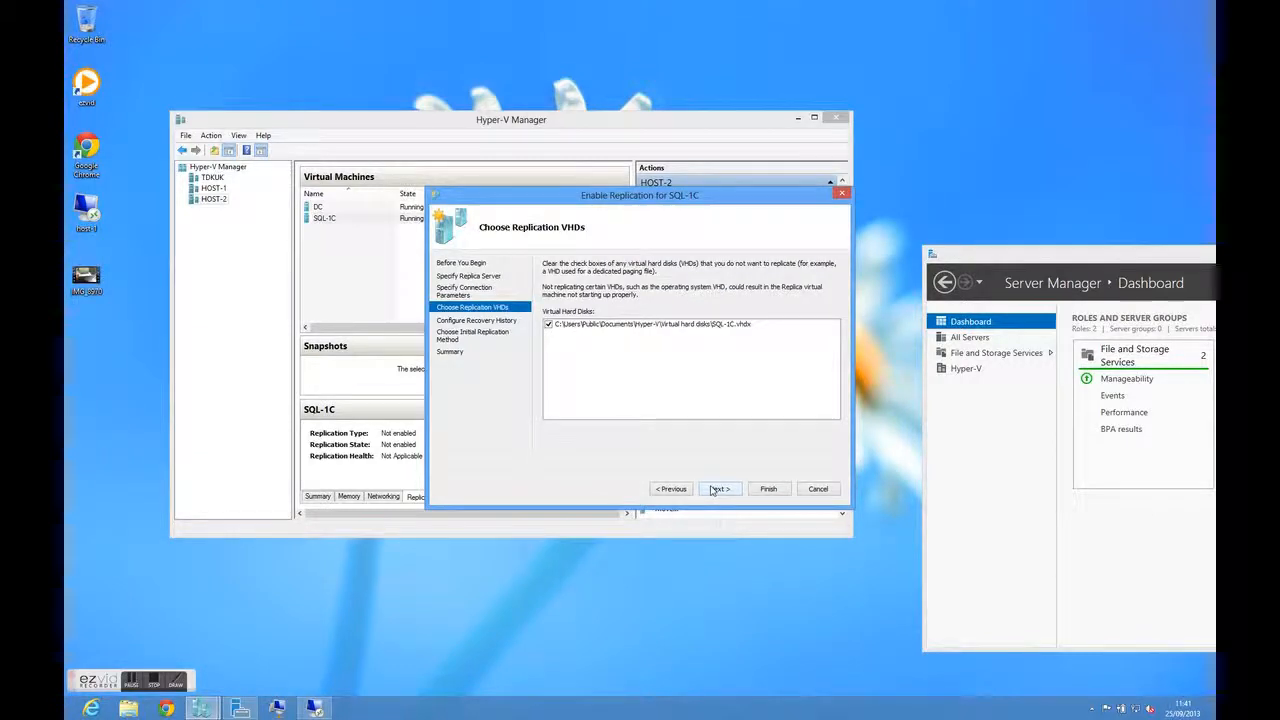
left_click(713, 489)
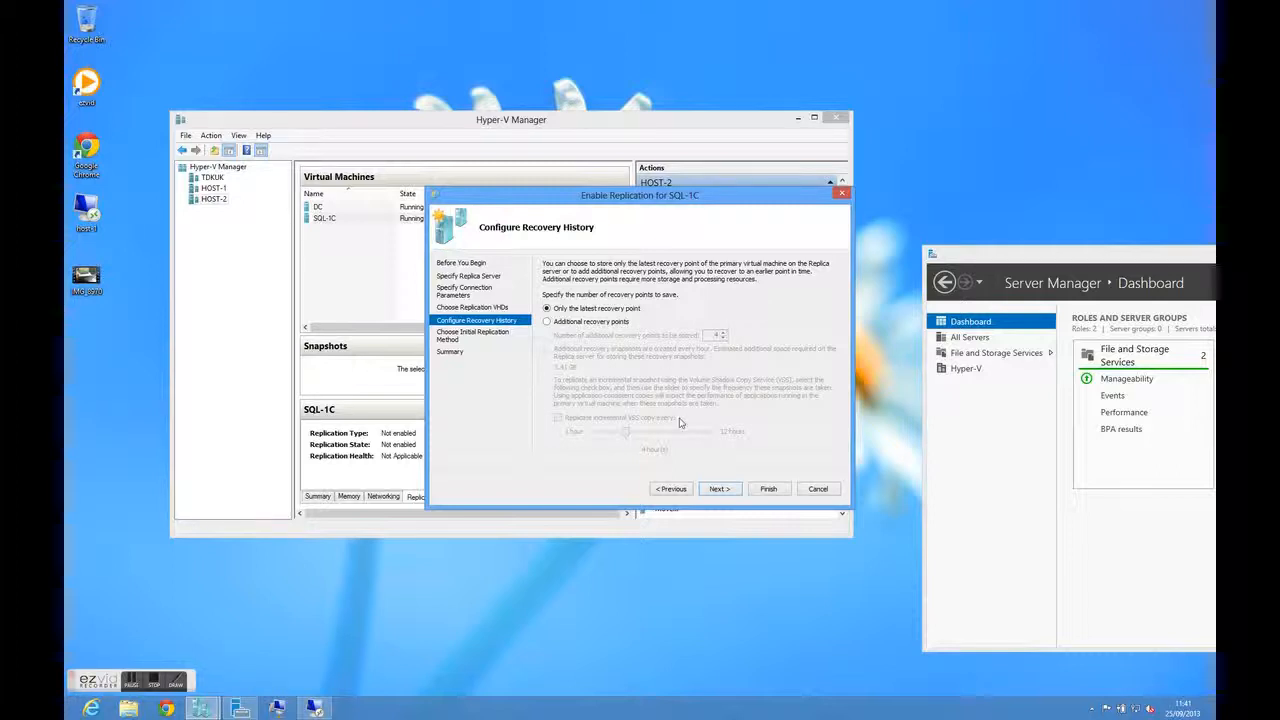
left_click(720, 489)
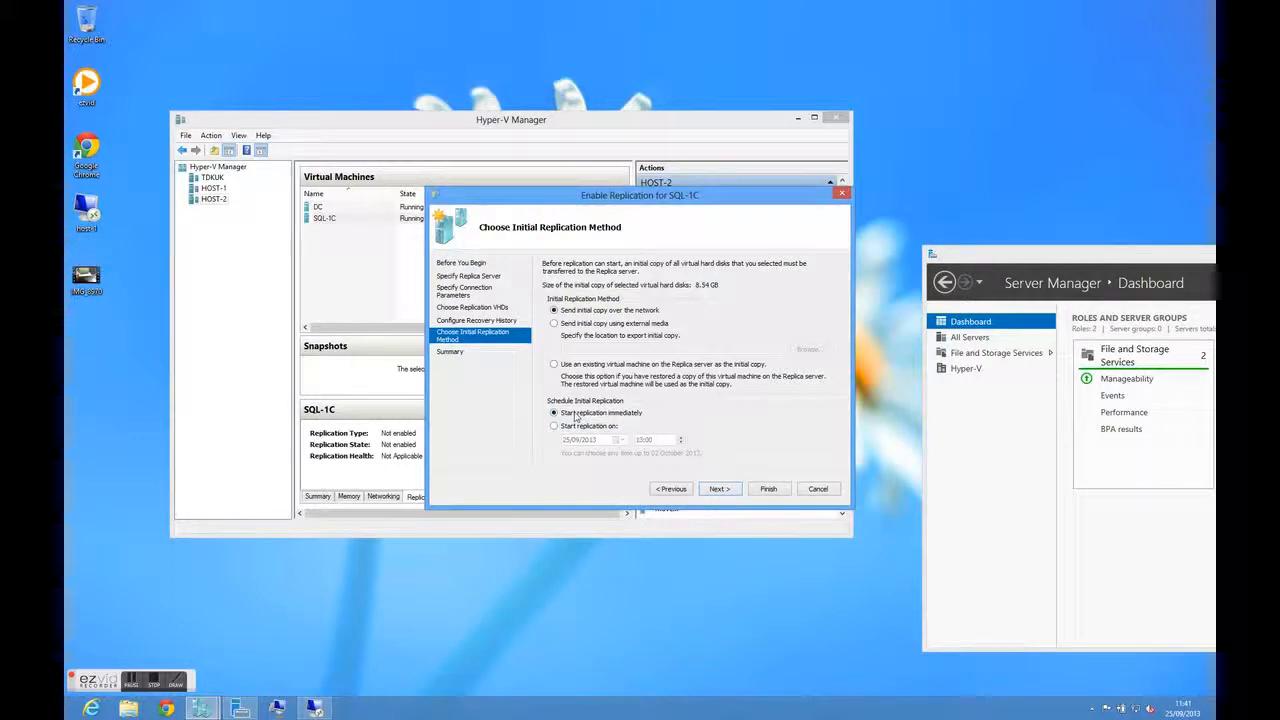
left_click(720, 489)
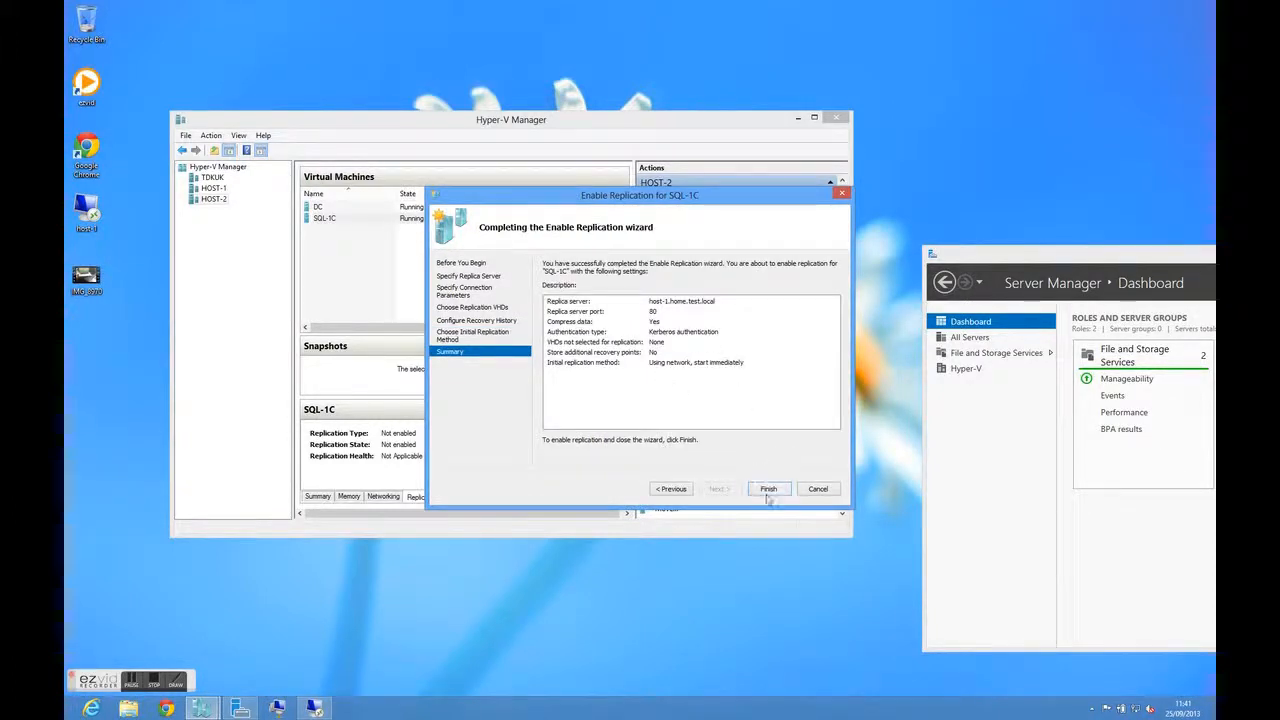
left_click(768, 489)
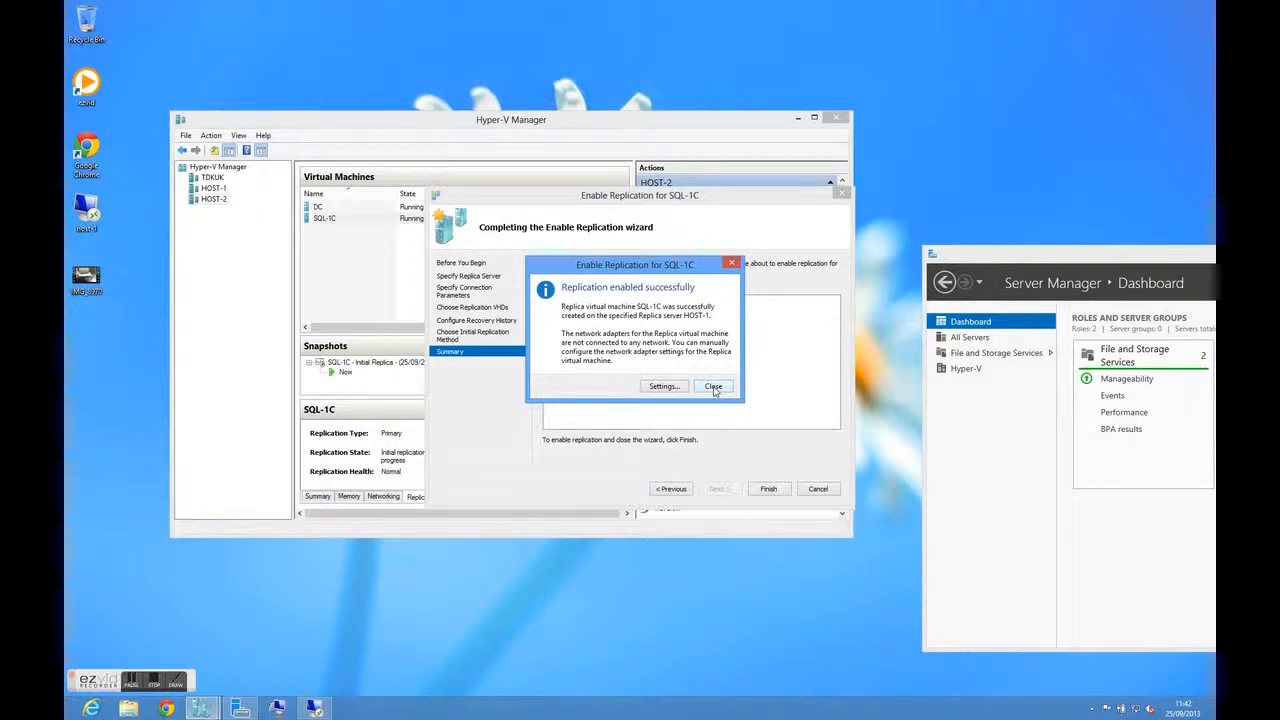
Connect the SQL-1C replica's network adapter to HOST-1 Switch, and view the replica's replication status on HOST-1
left_click(662, 387)
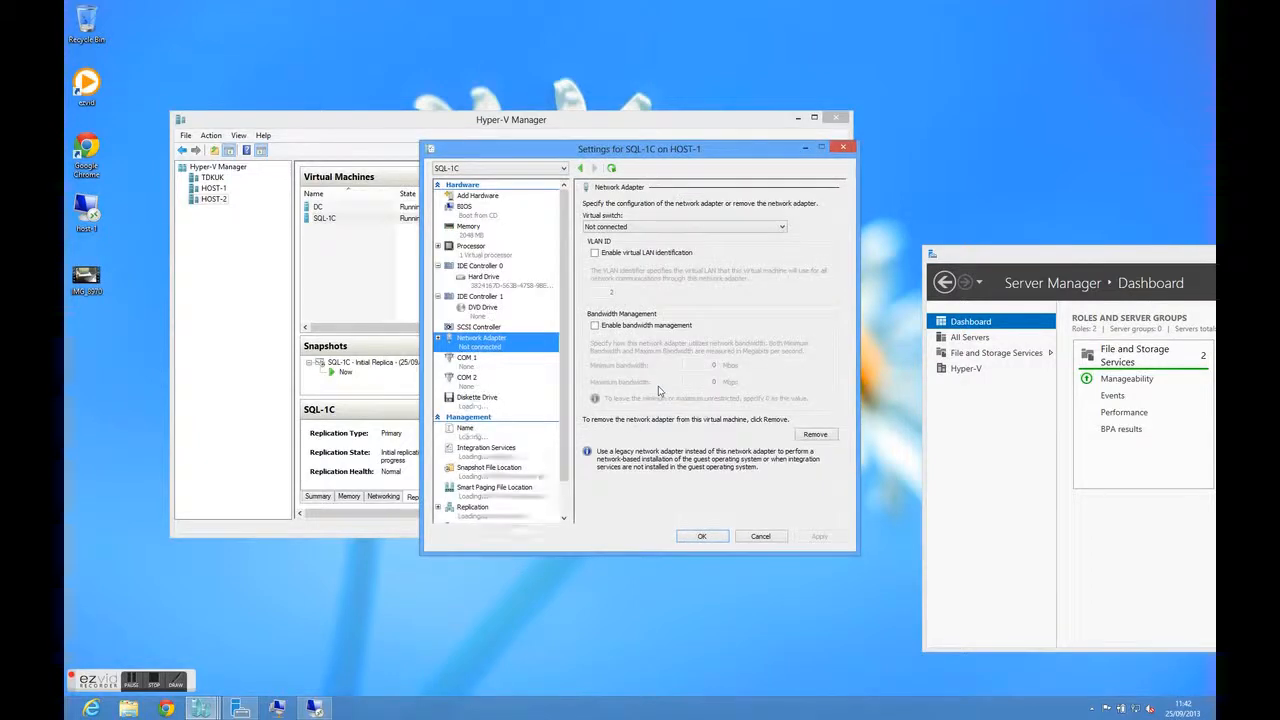
left_click(783, 228)
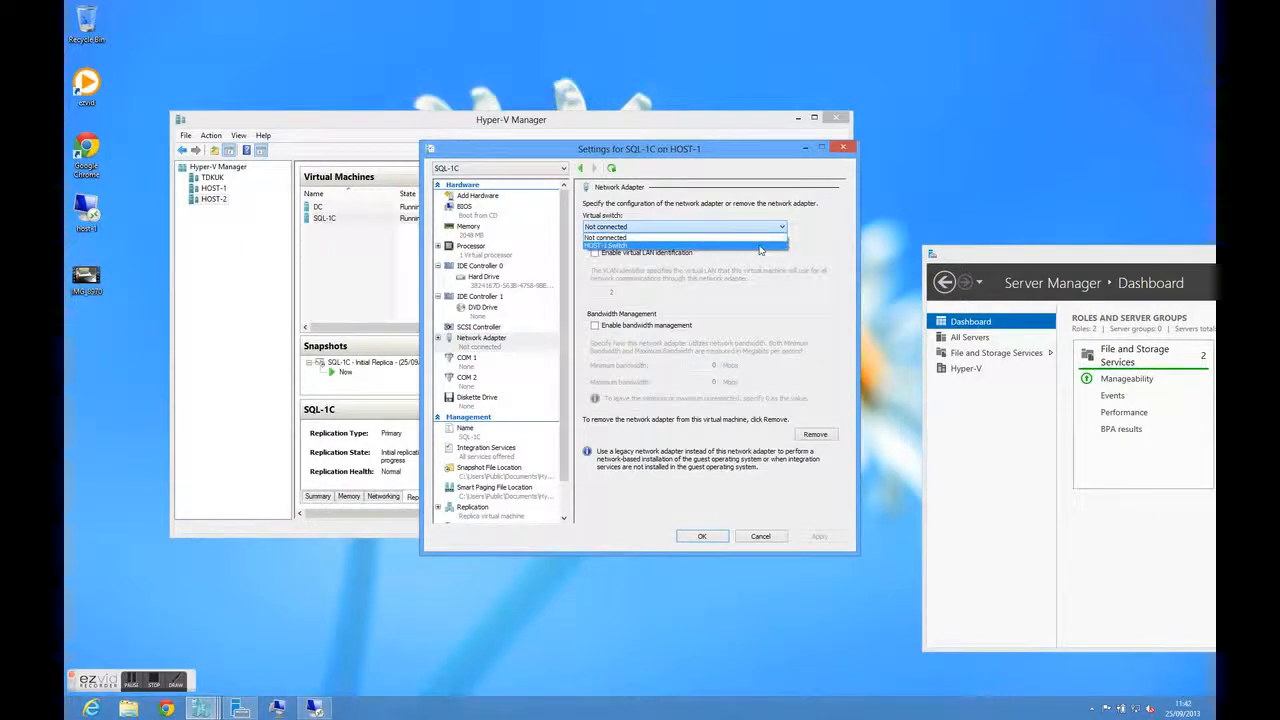
left_click(759, 246)
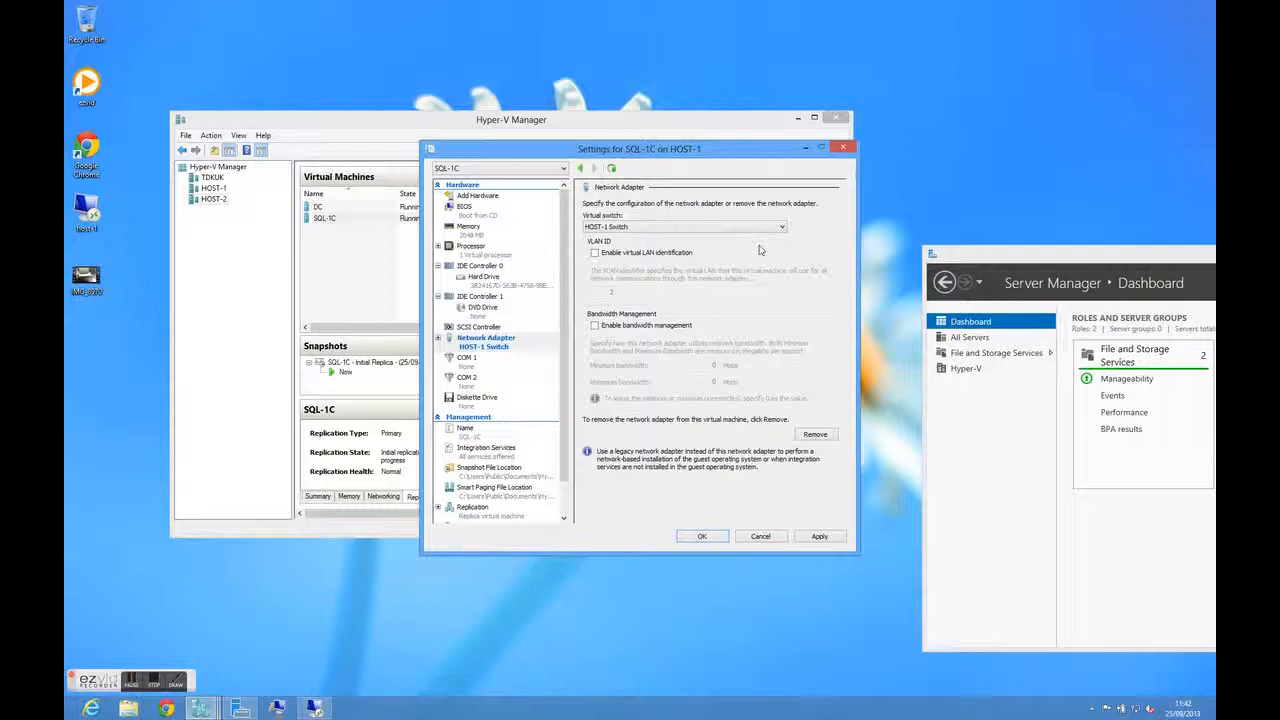
left_click(714, 535)
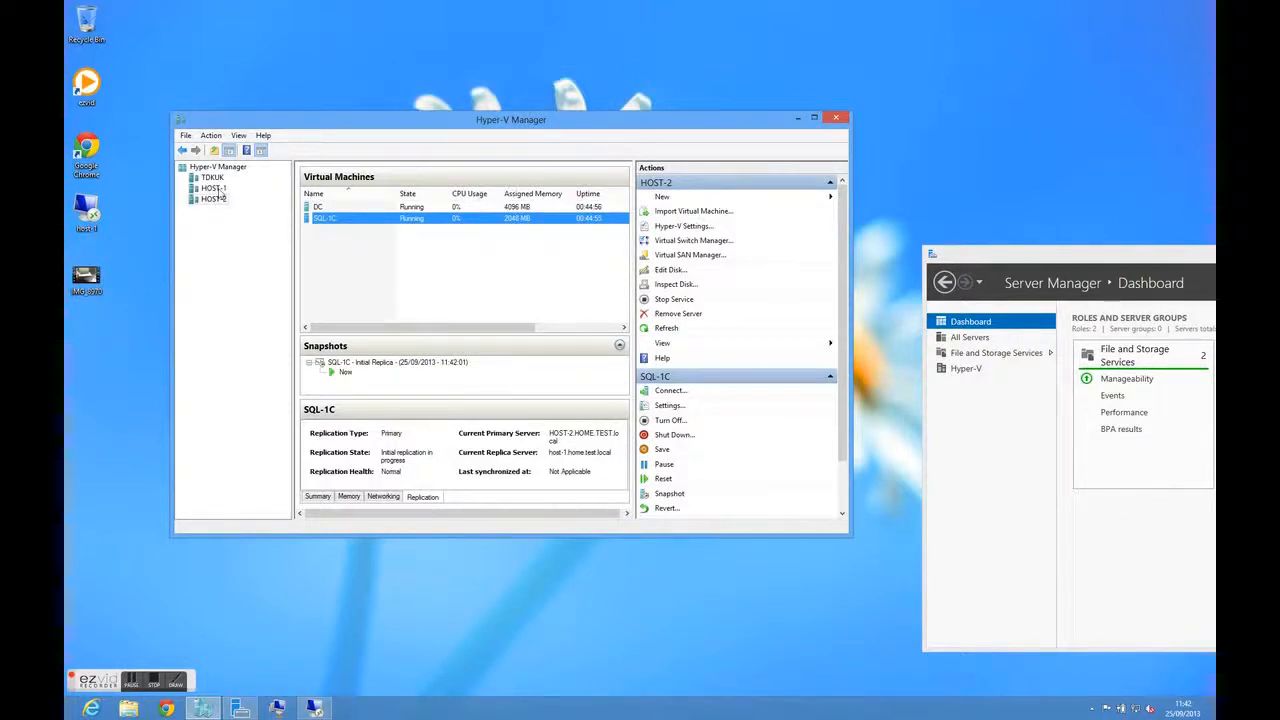
left_click(213, 188)
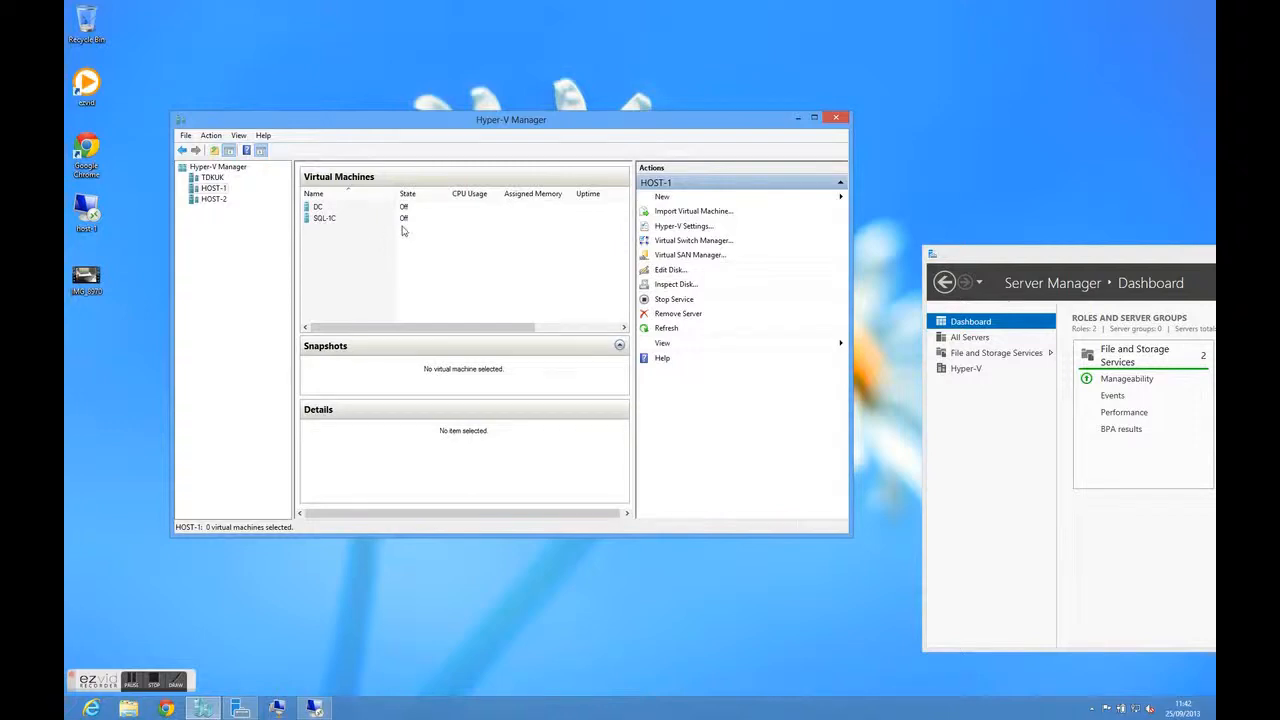
left_click_drag(410, 333, 501, 330)
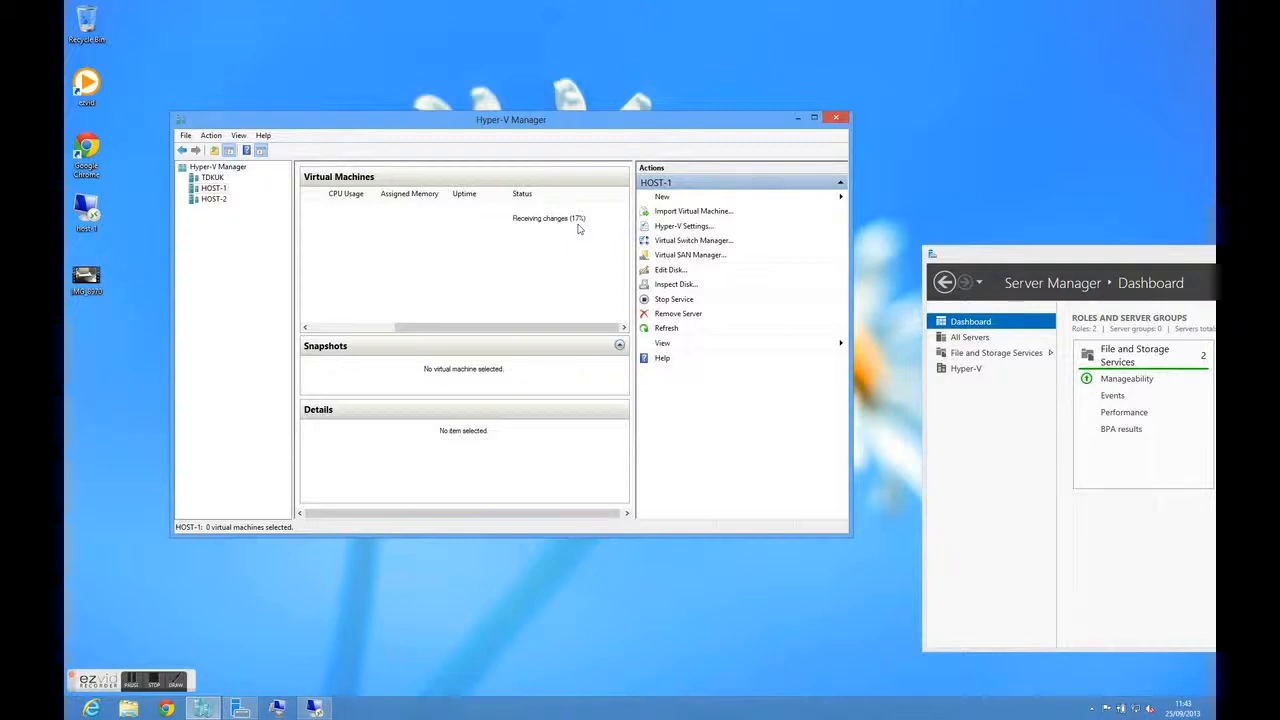
Connect to SQL-1C on HOST-2, view its Administrative Tools list, and close the virtual machine connection
left_click(212, 200)
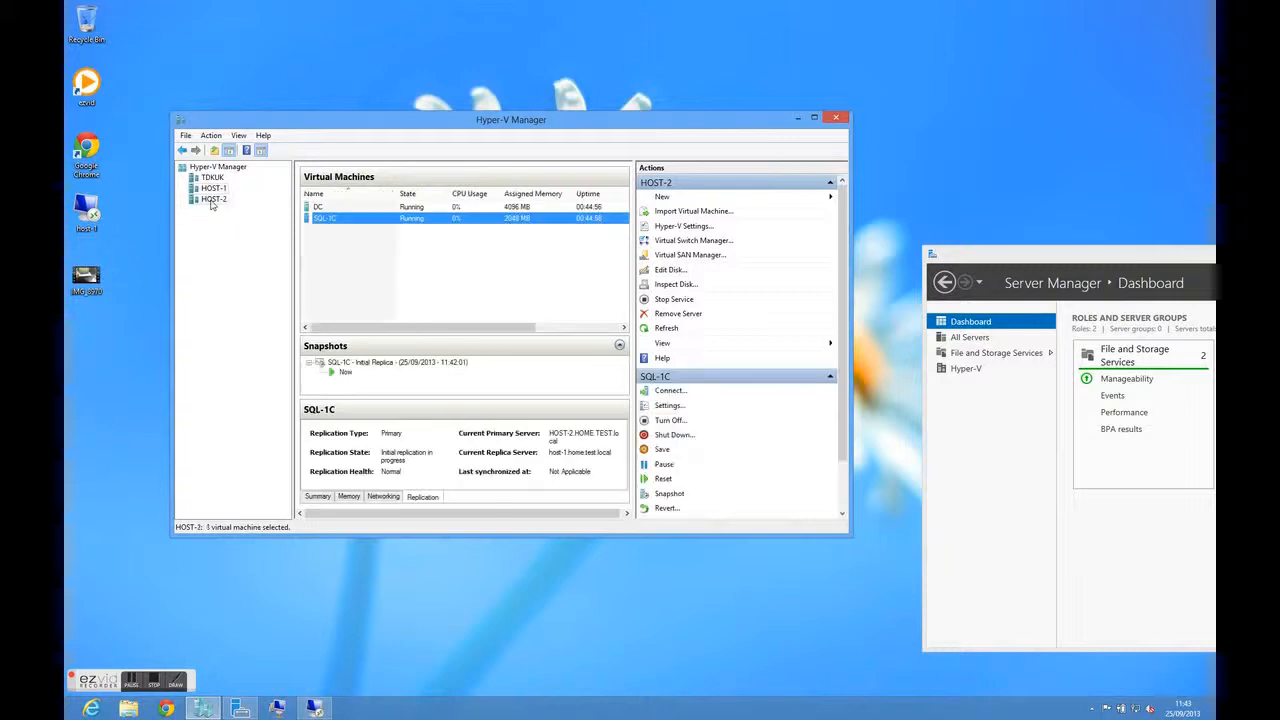
right_click(373, 218)
left_click(405, 224)
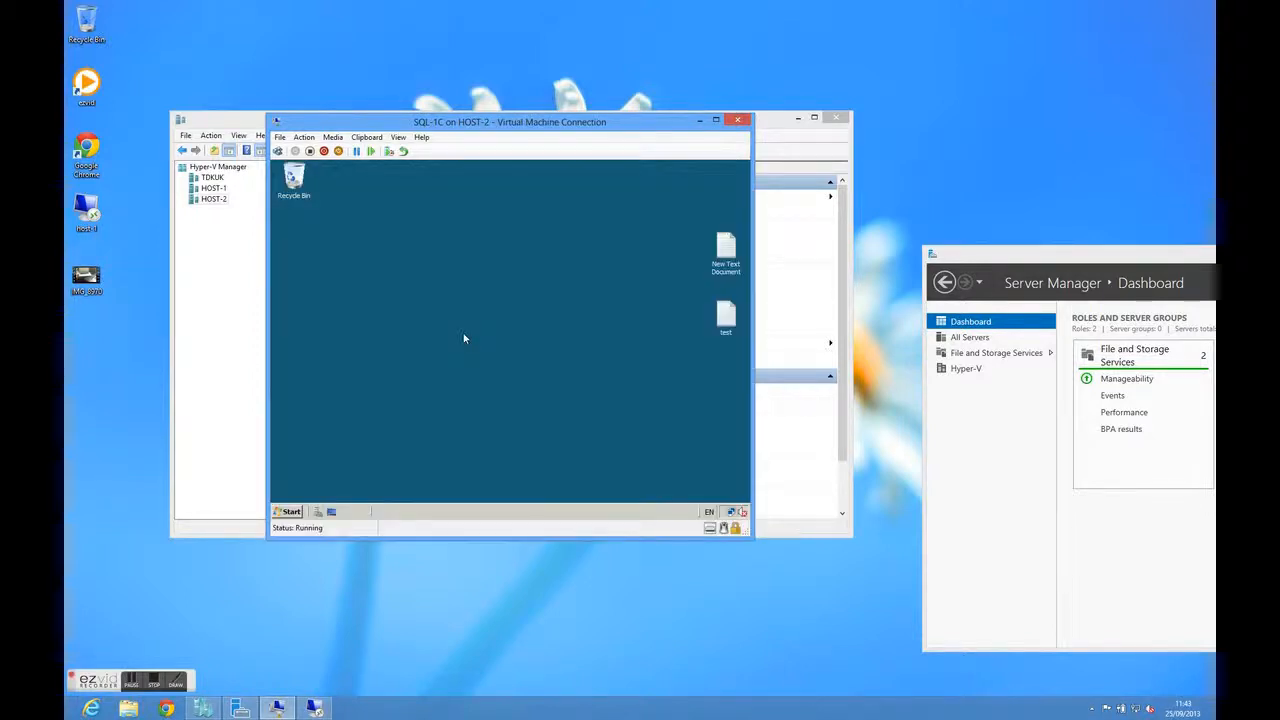
left_click(296, 513)
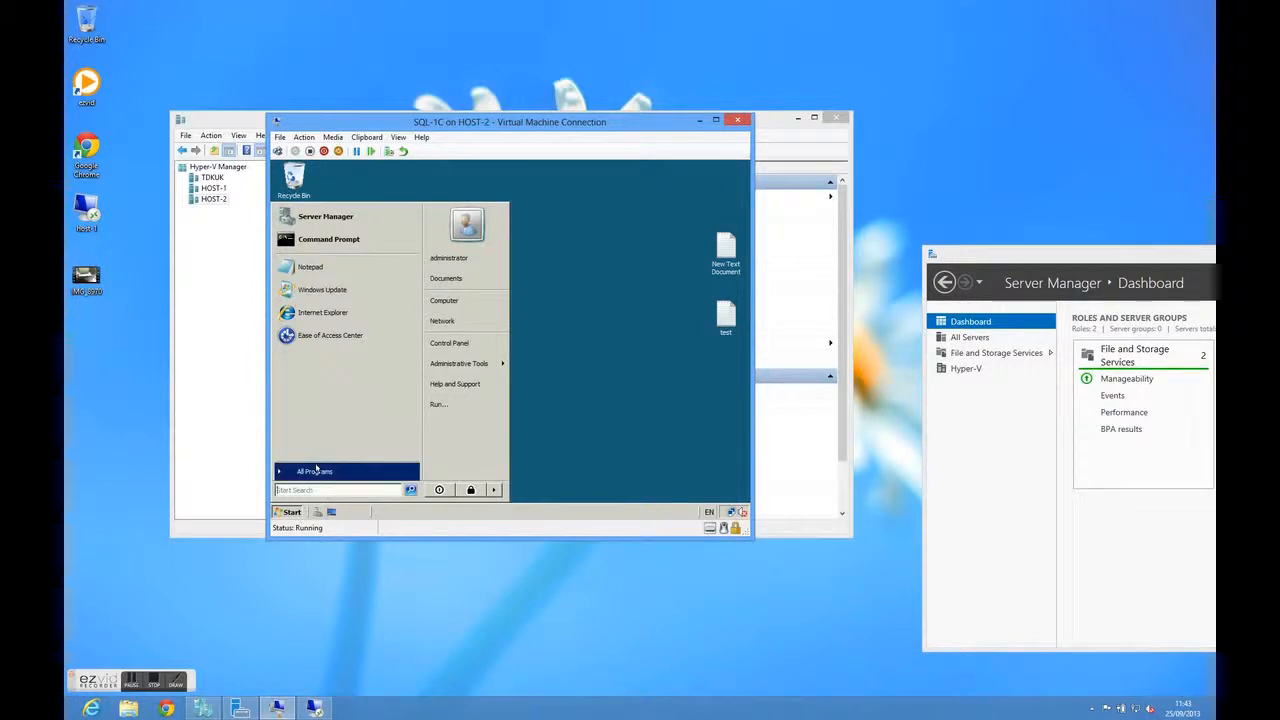
left_click(318, 471)
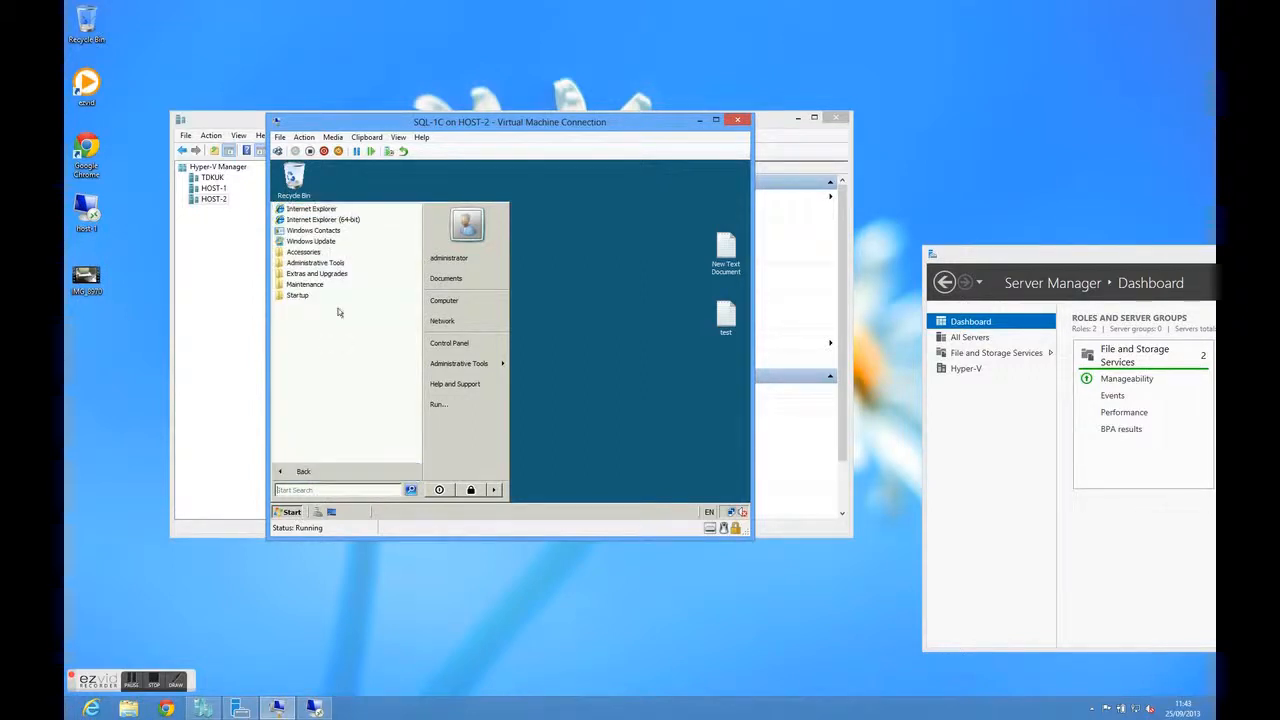
left_click(315, 262)
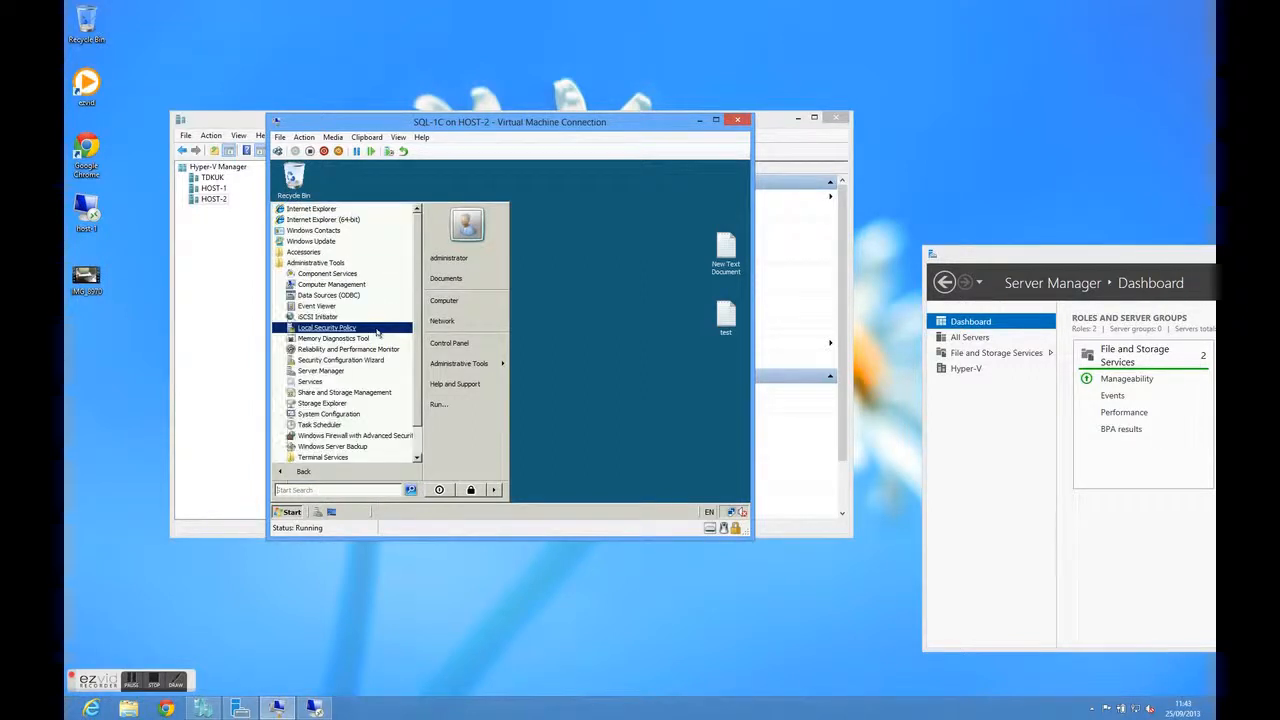
left_click(632, 277)
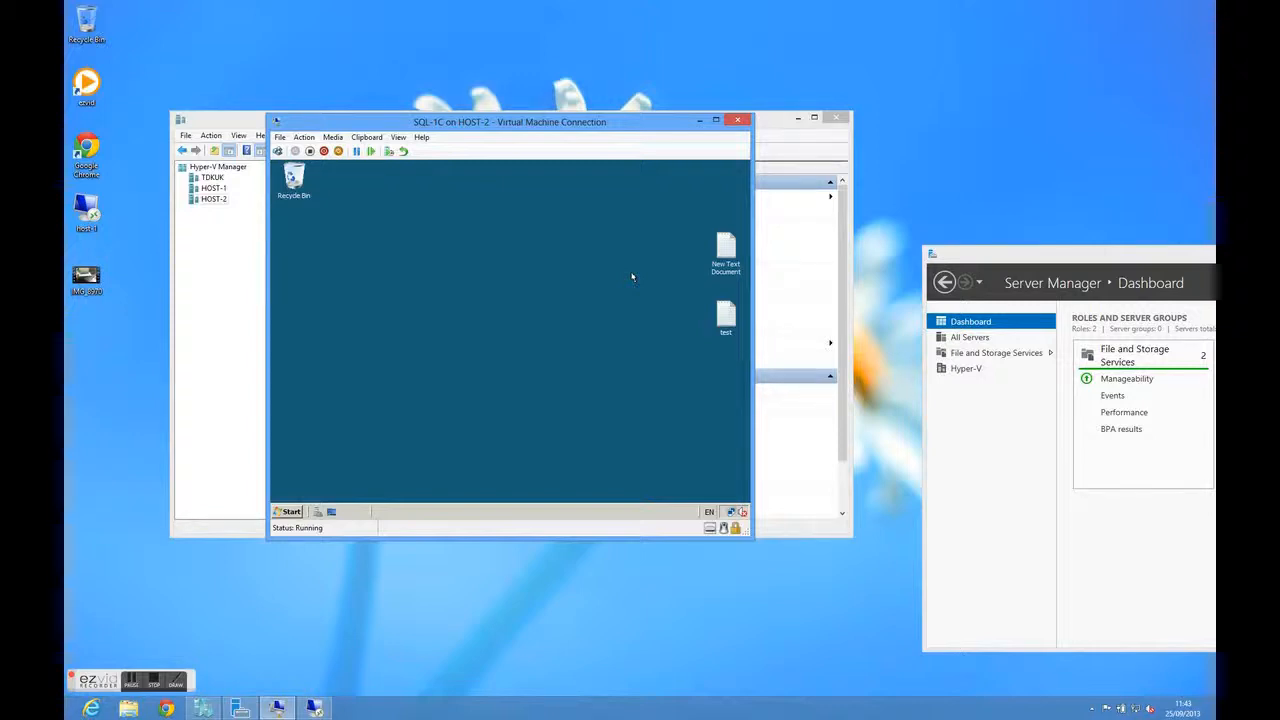
left_click(738, 120)
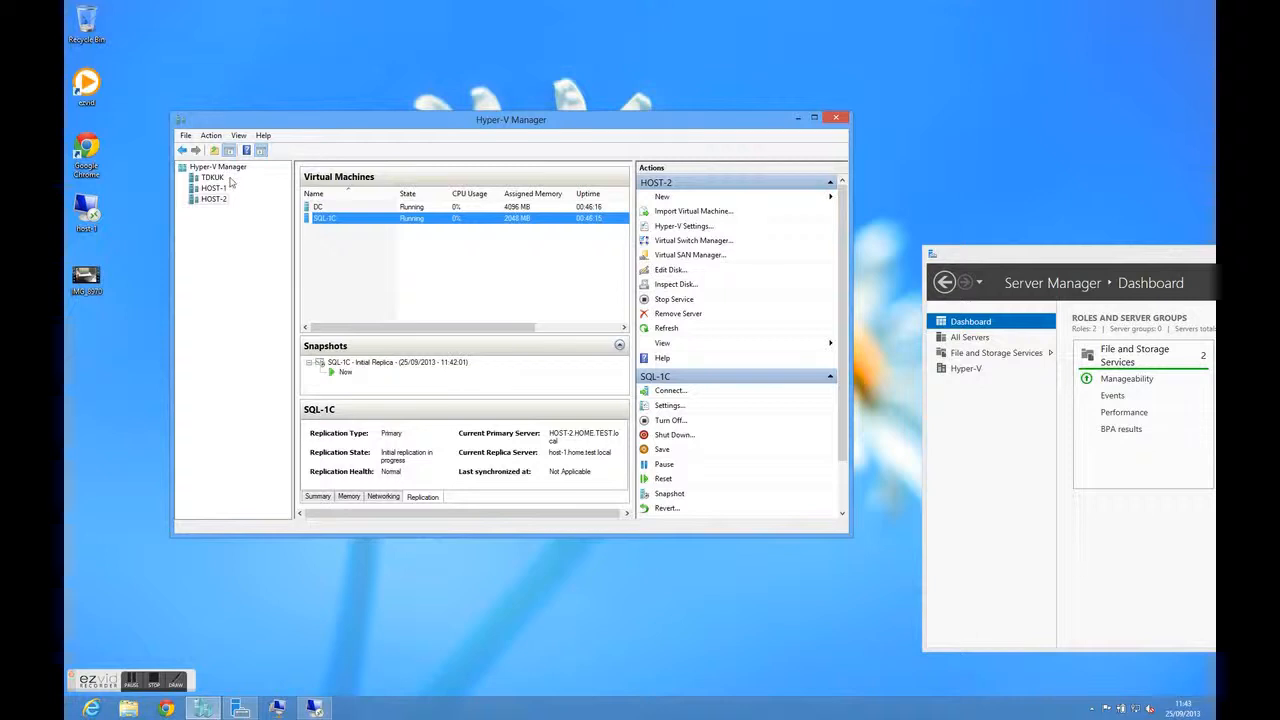
Refresh HOST-1 and check the replication progress of its virtual machines
left_click(218, 189)
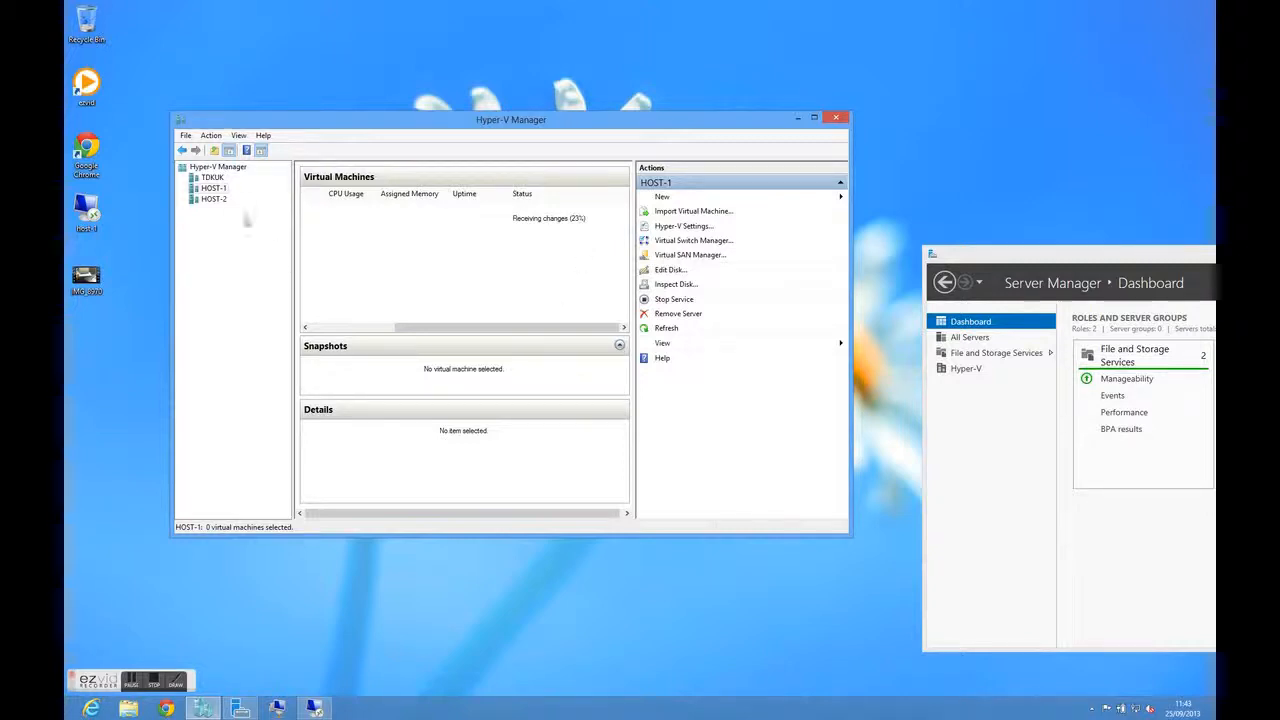
right_click(225, 191)
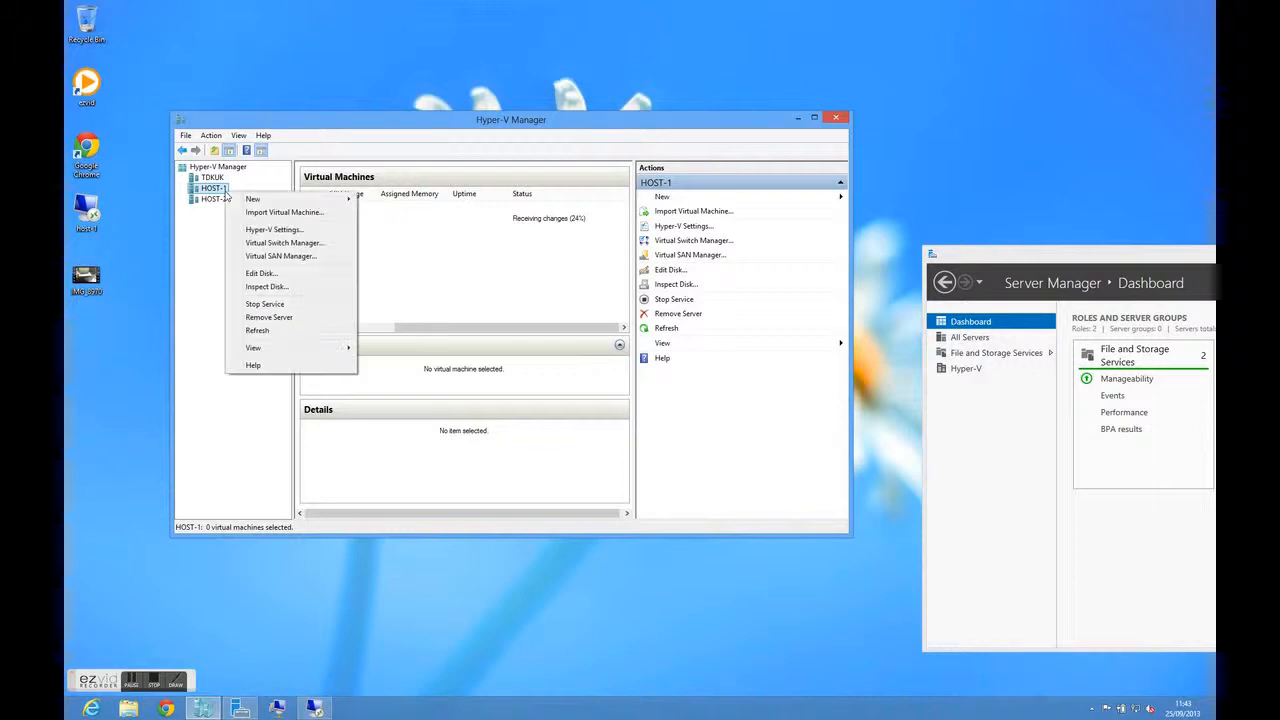
left_click(290, 333)
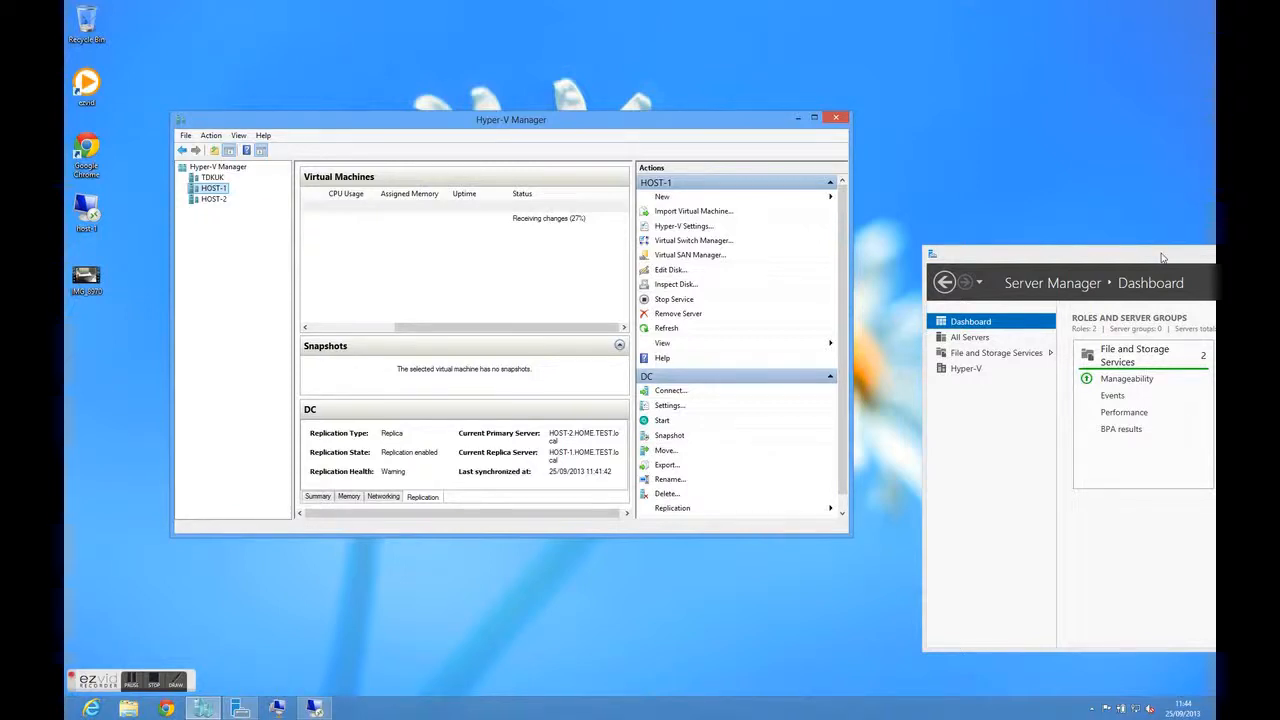
Bring Server Manager over Hyper-V Manager and view the Hyper-V services and performance details, continuing to the Hyper-V server page
left_click_drag(1163, 258, 419, 133)
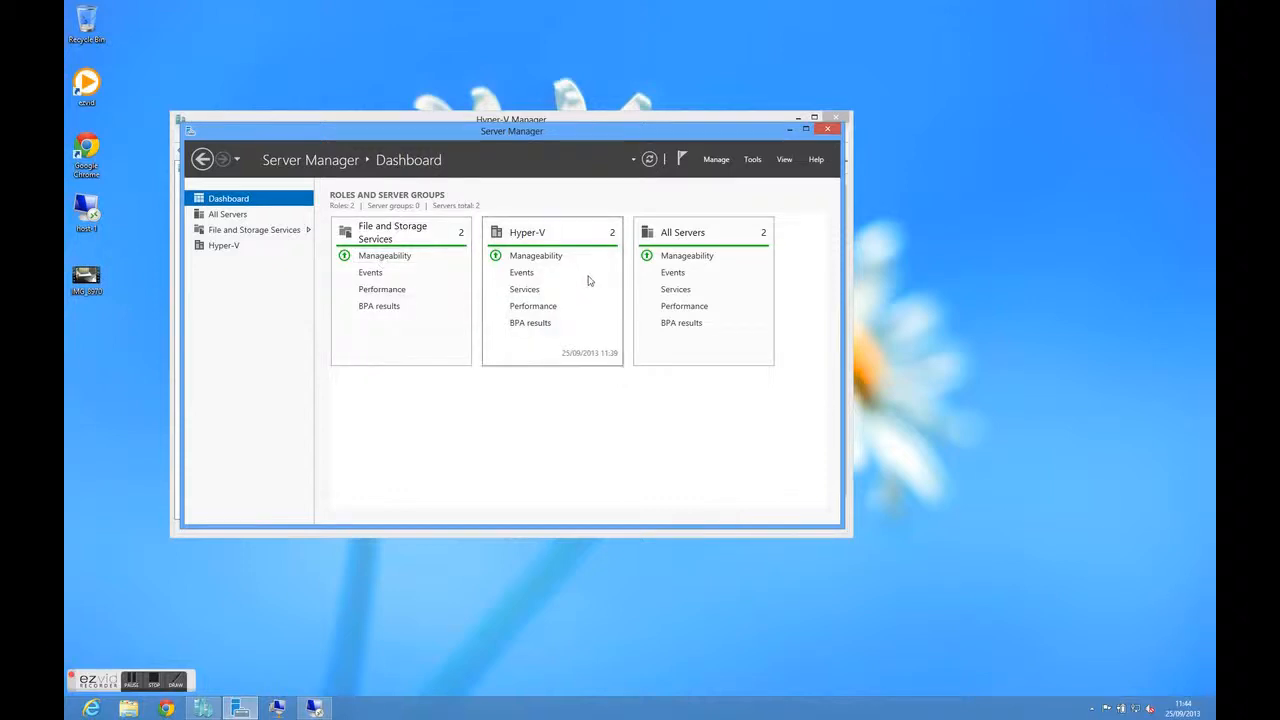
left_click(531, 297)
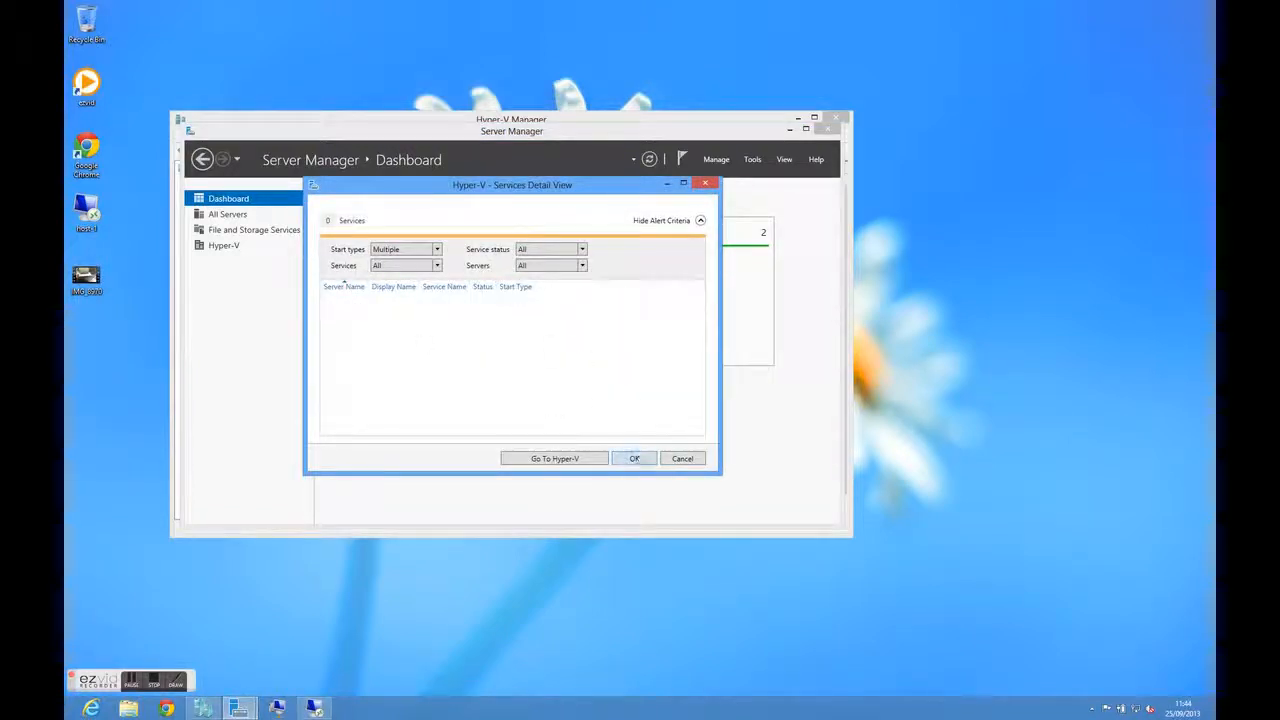
left_click(635, 459)
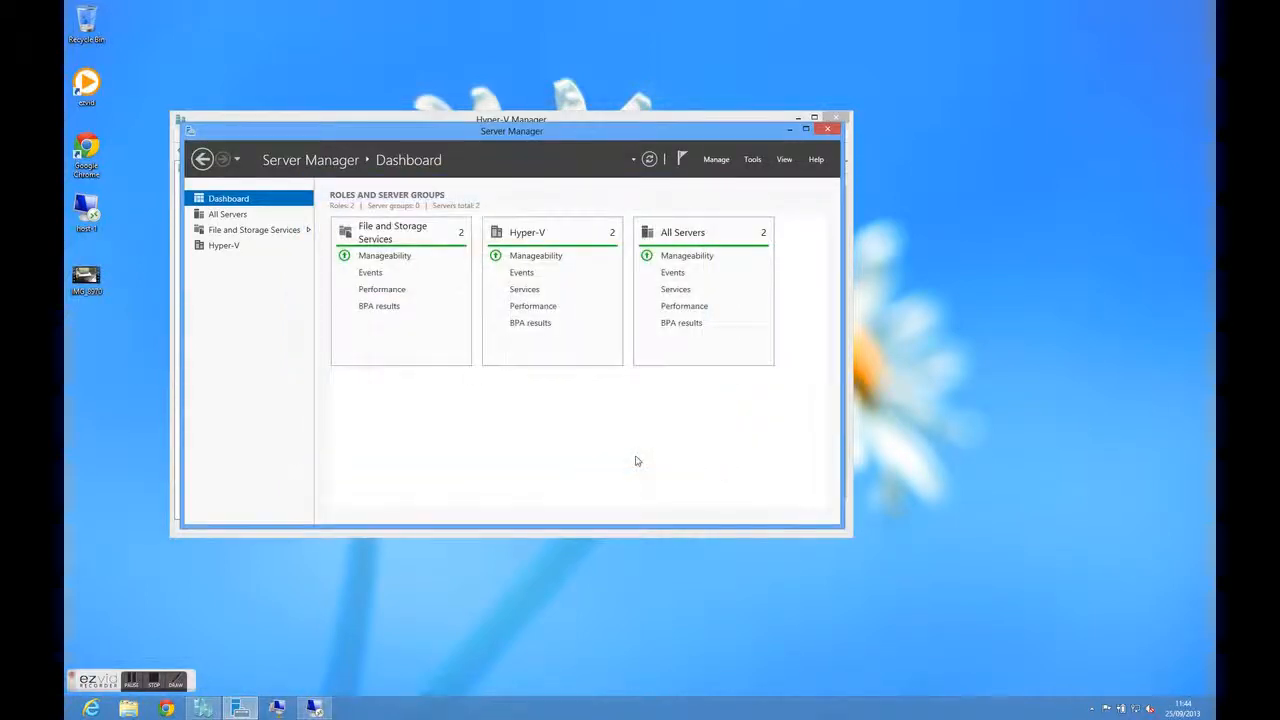
left_click(531, 305)
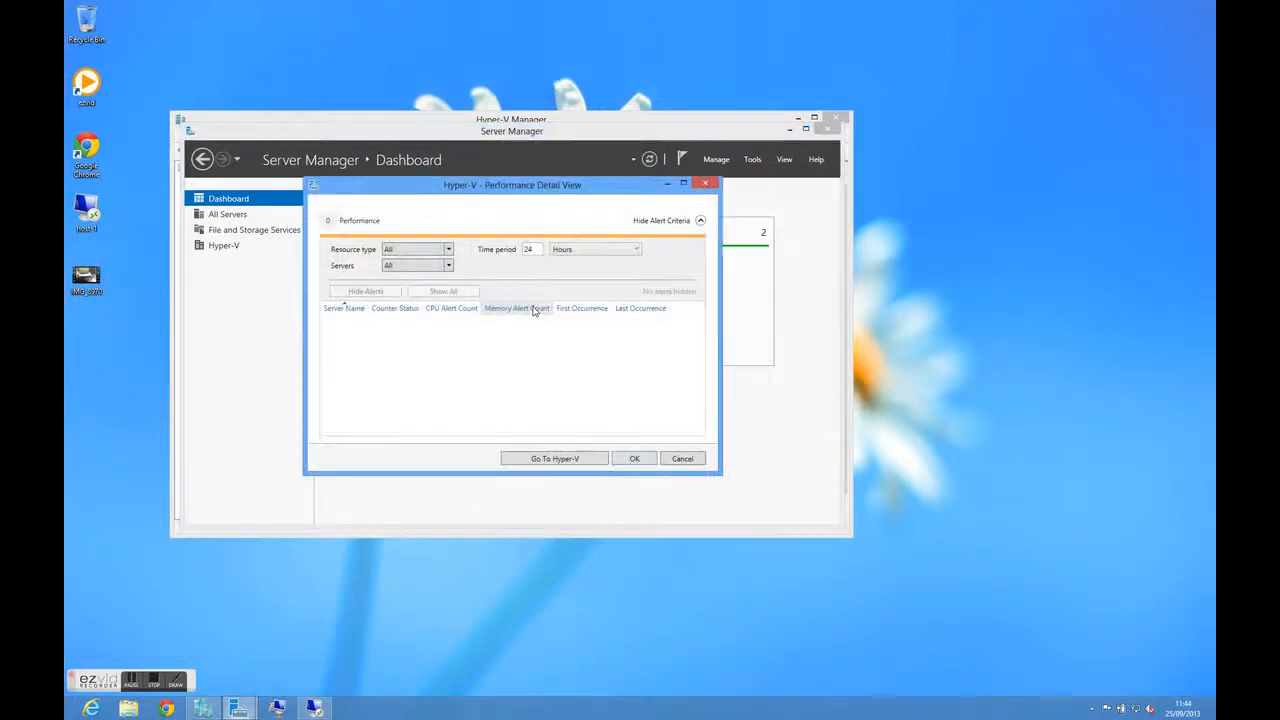
left_click(555, 458)
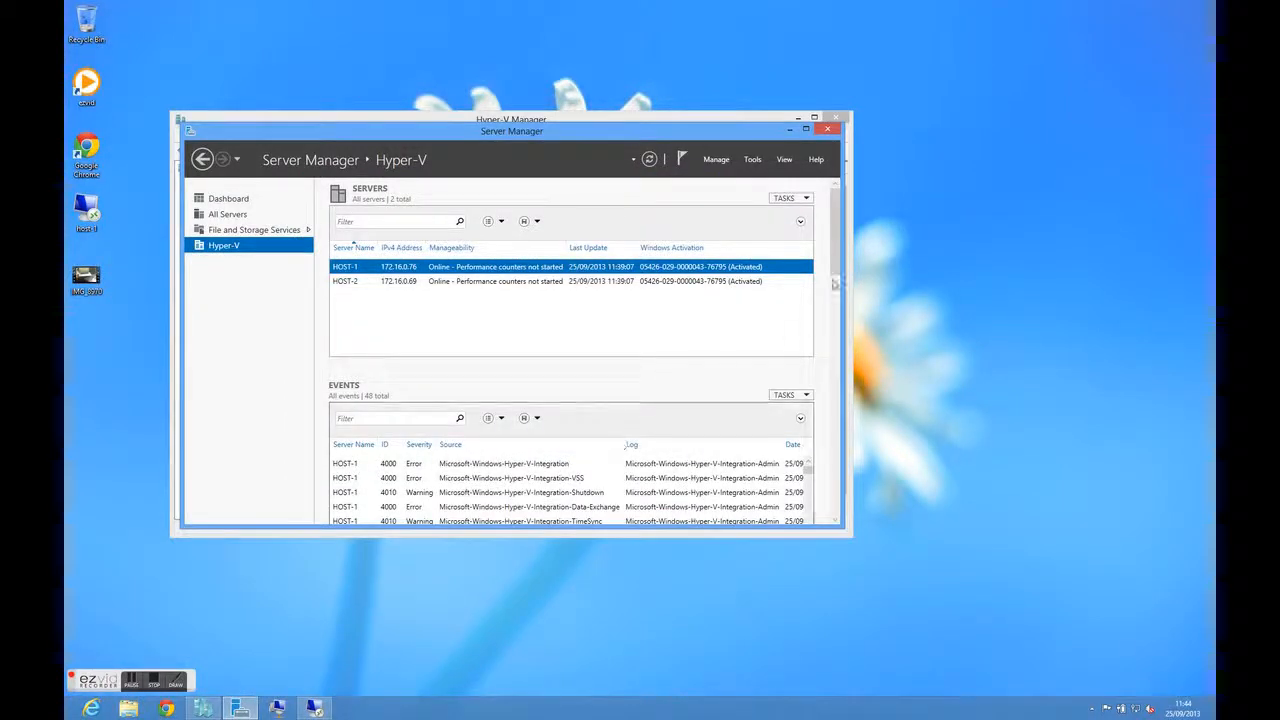
Examine the Hyper-V events listed in Server Manager and the management options and tools it offers
scroll(838, 275, "down", 2)
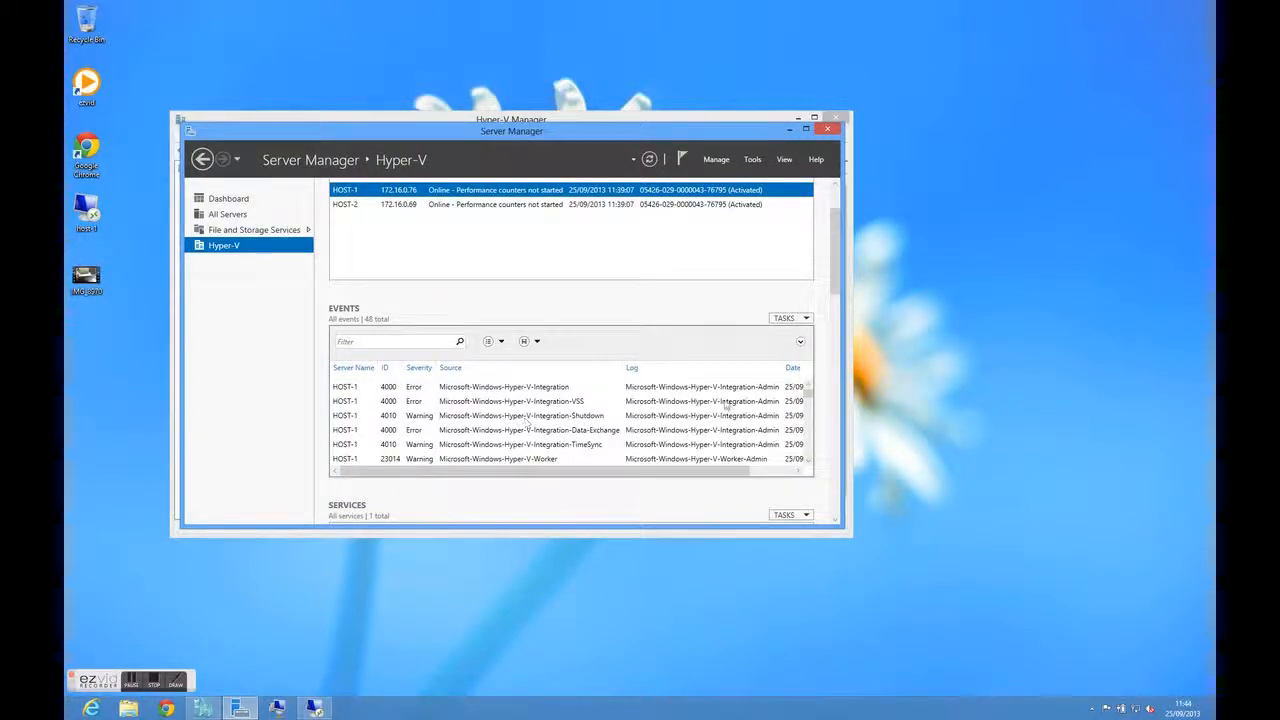
scroll(726, 403, "down", 1)
scroll(726, 403, "down", 4)
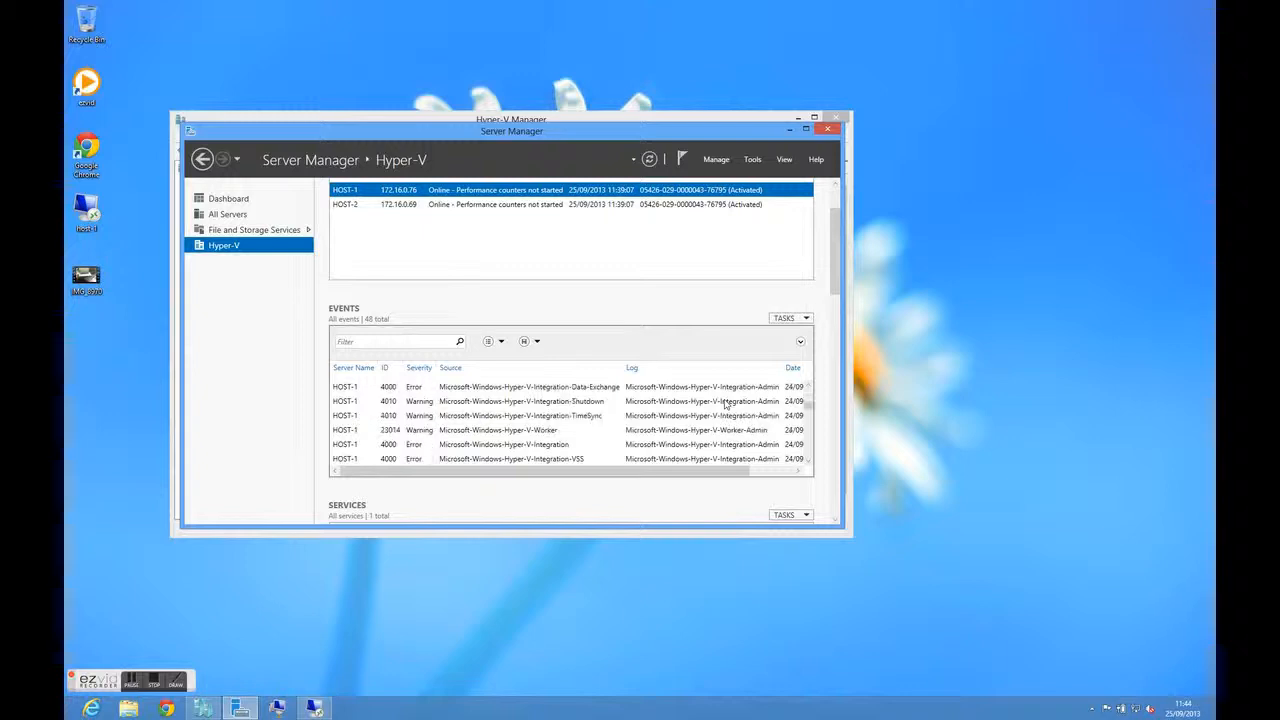
scroll(726, 403, "up", 1)
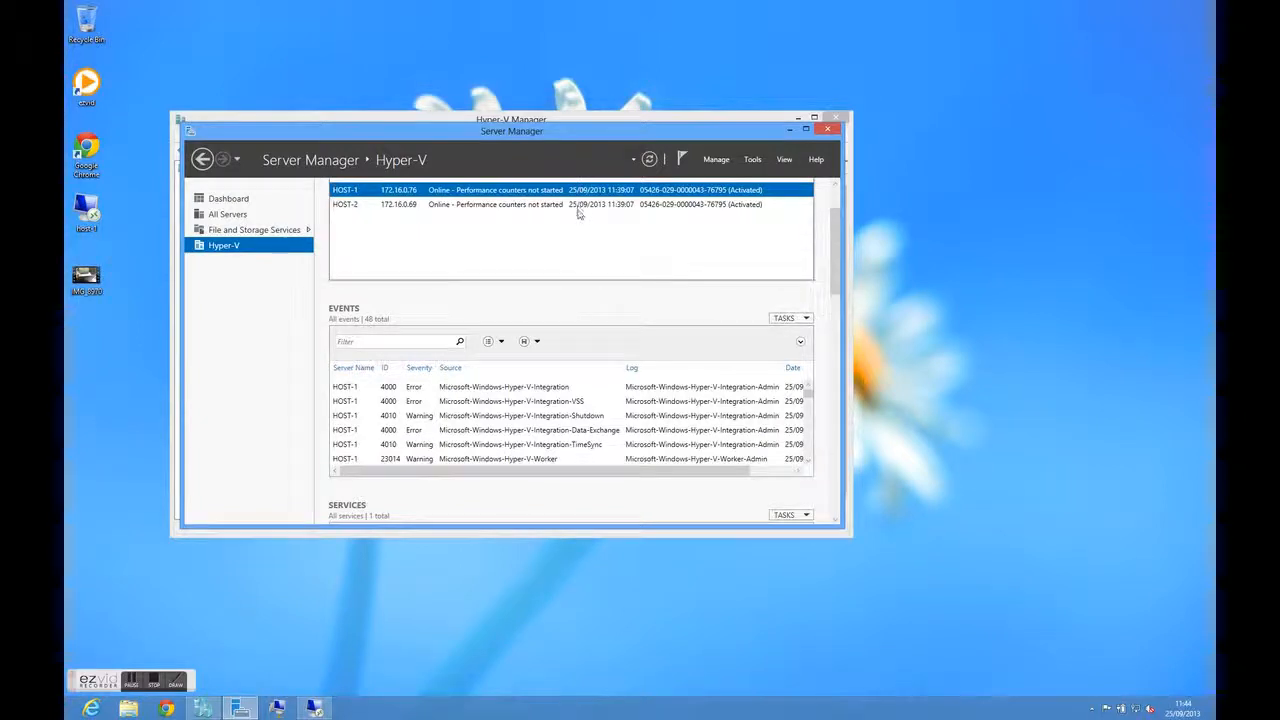
left_click(719, 160)
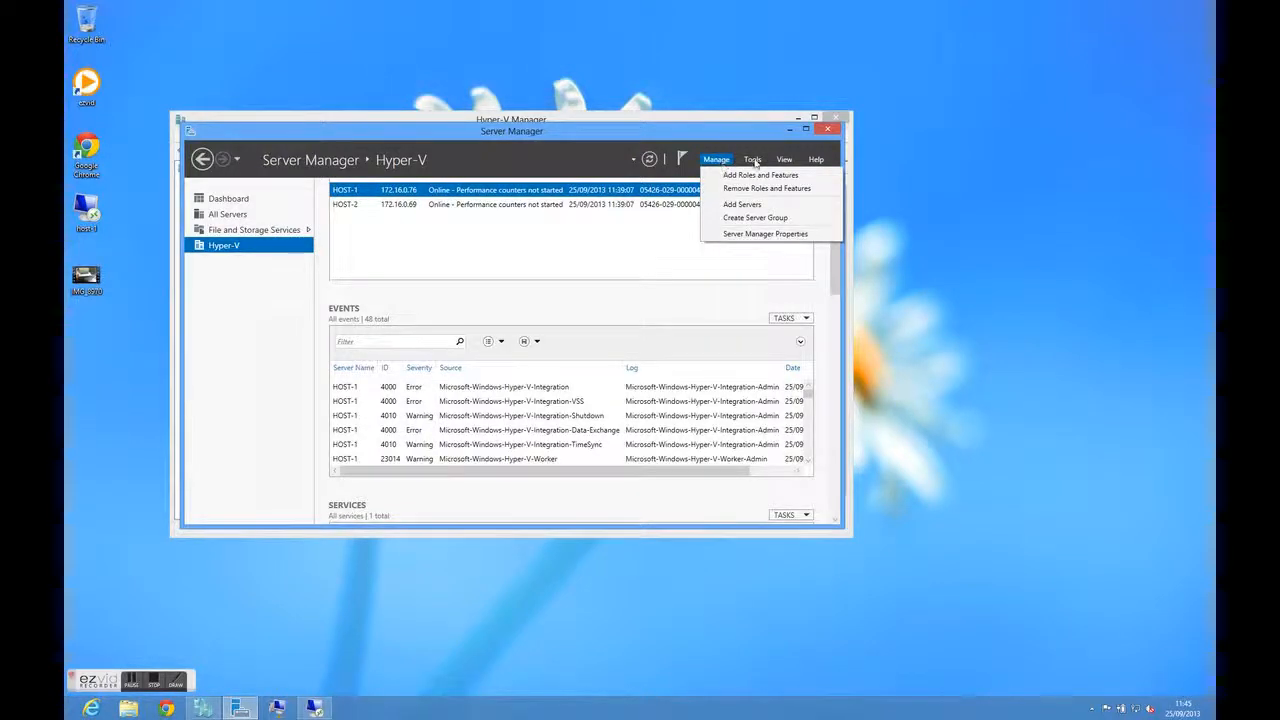
left_click(753, 160)
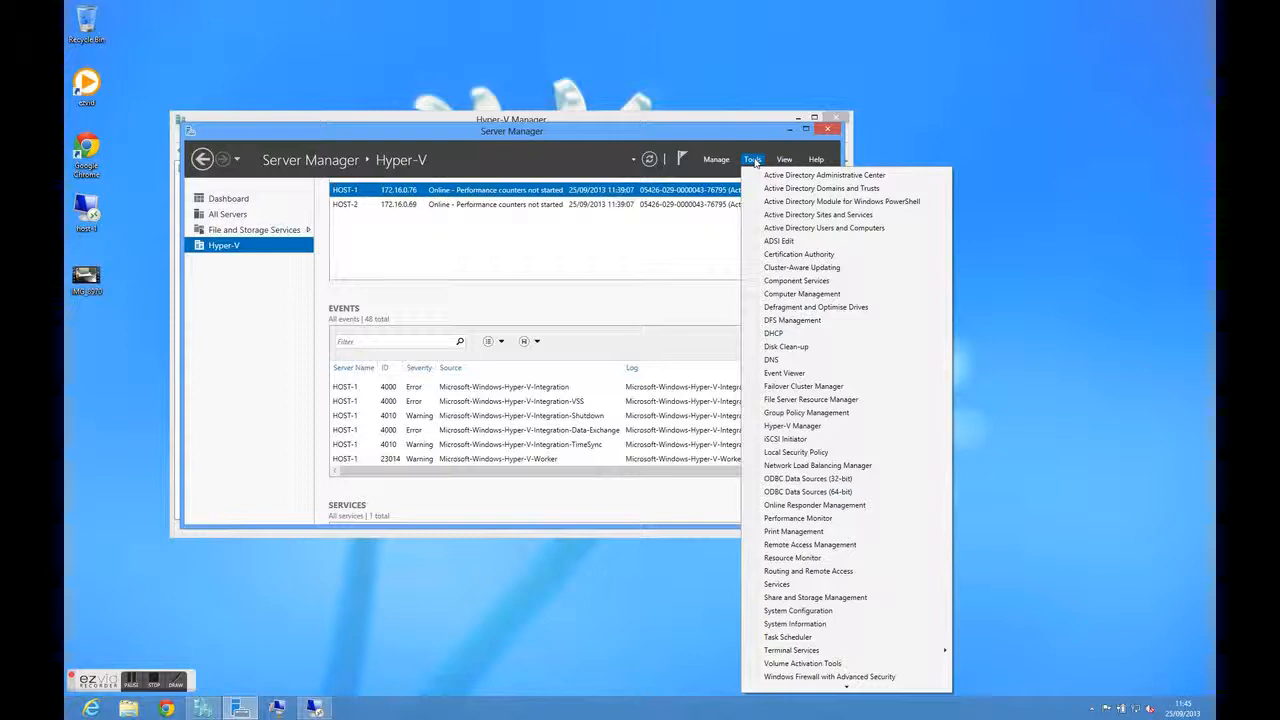
left_click(626, 234)
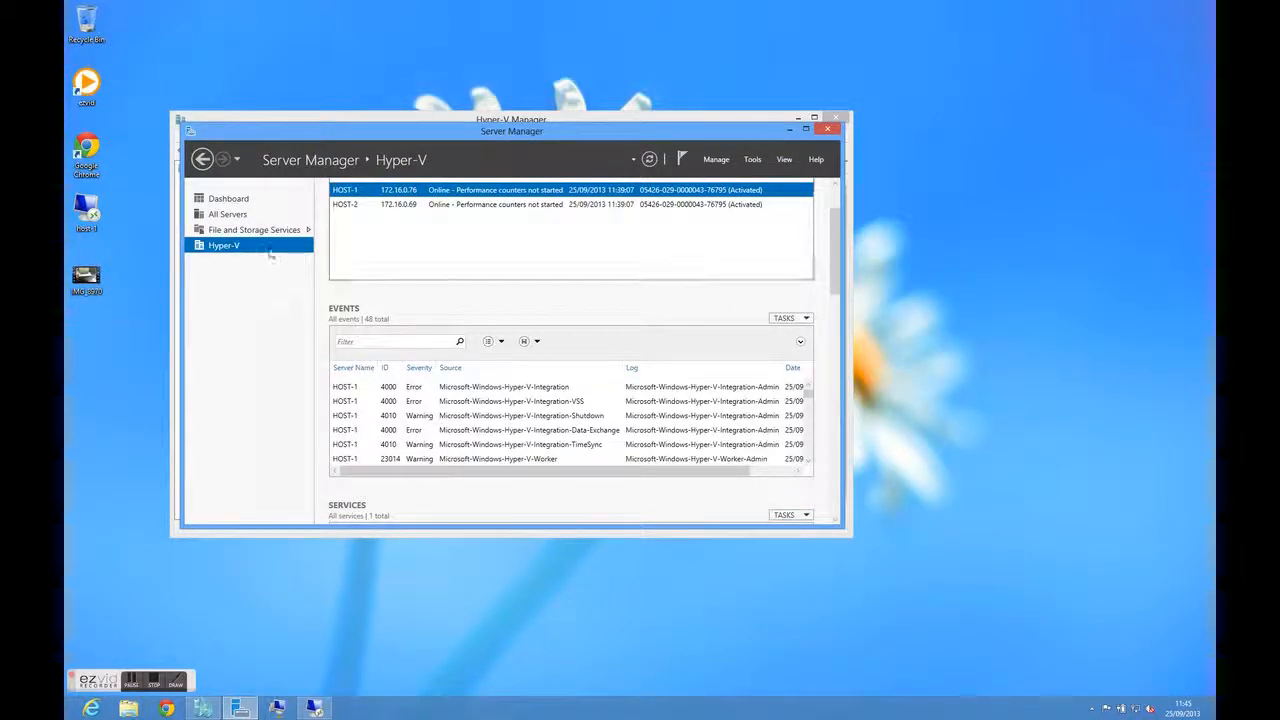
Return Server Manager to the Dashboard and move its window clear of Hyper-V Manager
left_click(229, 199)
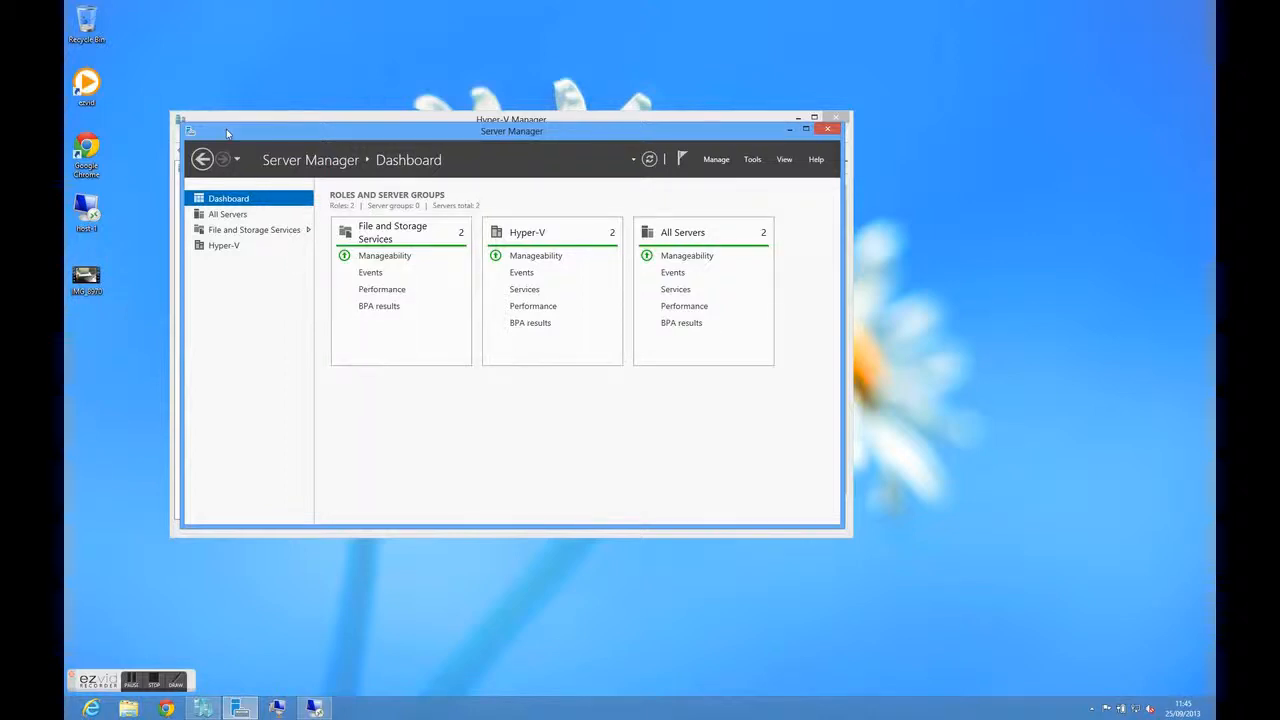
left_click_drag(228, 133, 714, 552)
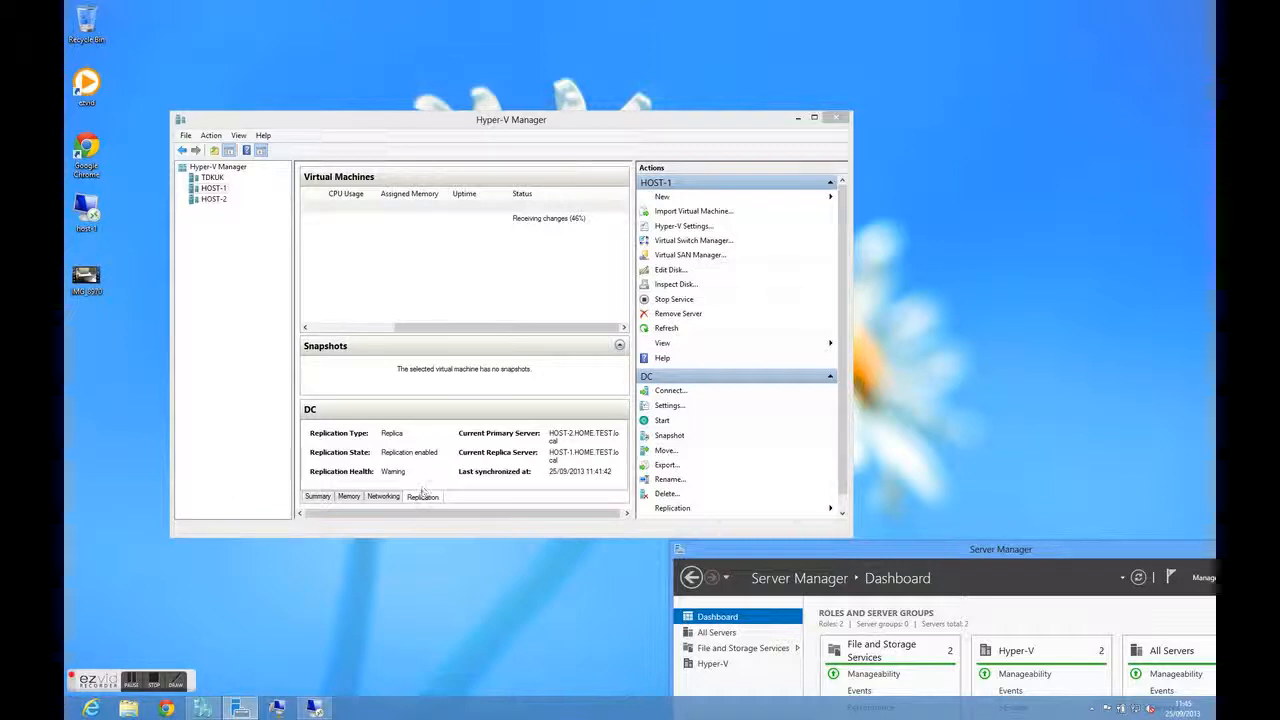
Review the summary, memory, networking and replication details of the DC replica on HOST-1
left_click(317, 497)
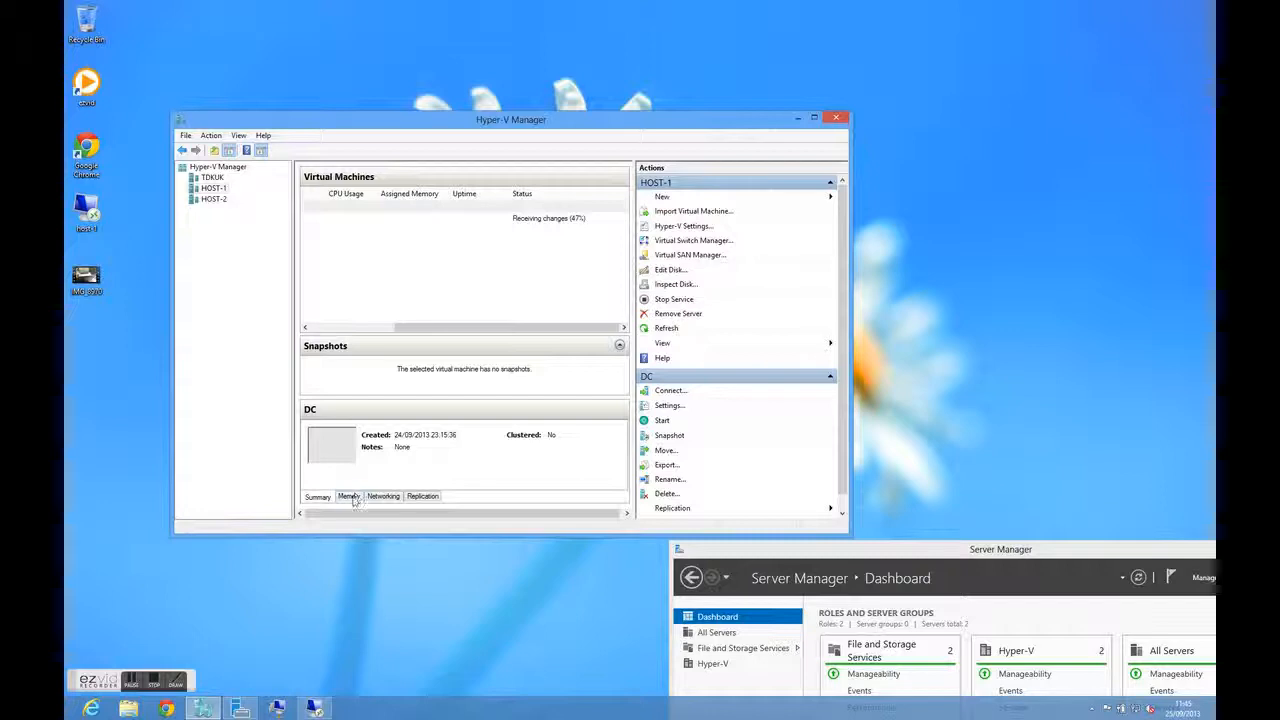
left_click(353, 500)
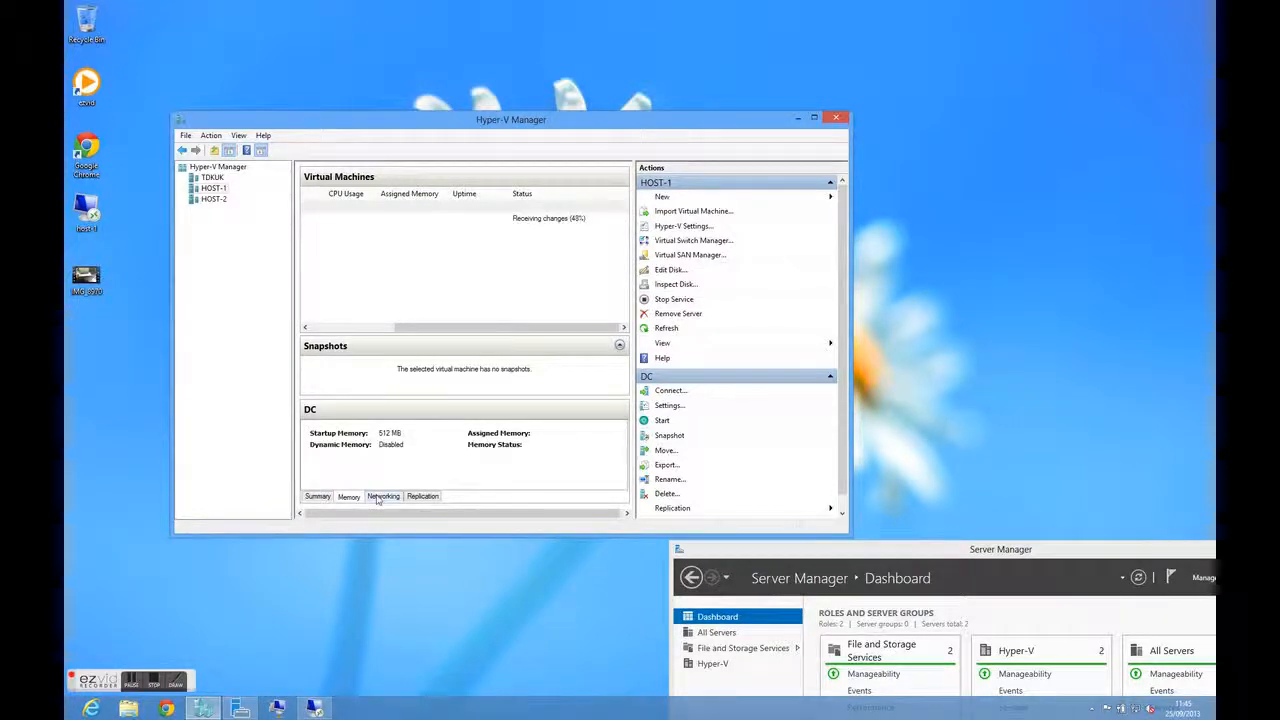
left_click(378, 498)
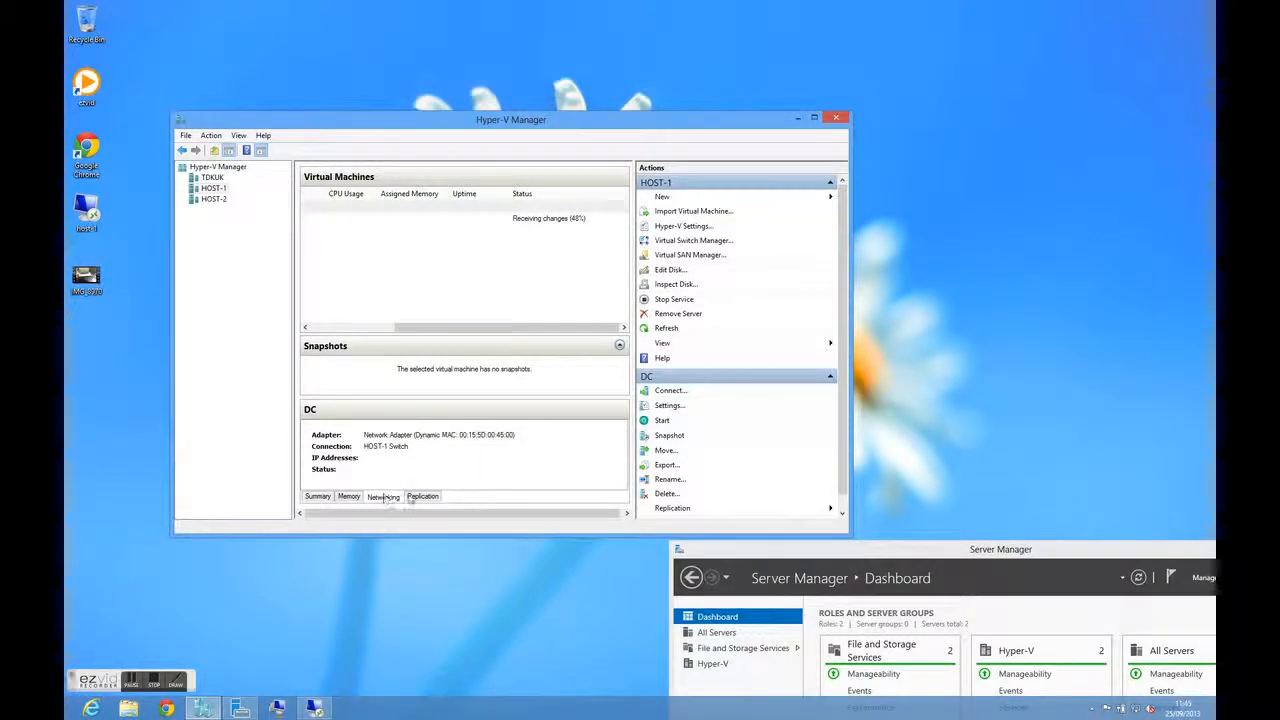
left_click(419, 498)
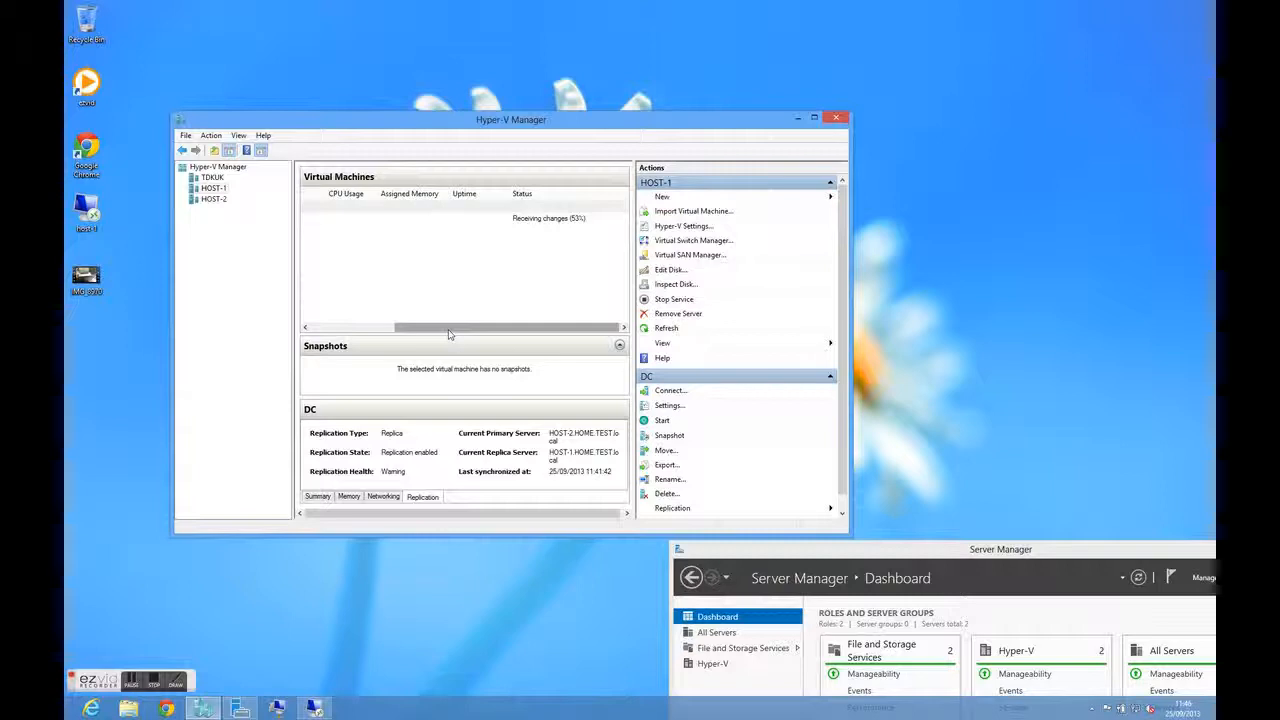
View the replication health report of the SQL-1C replica on HOST-1, close it and check the replica's status
left_click_drag(453, 326, 365, 331)
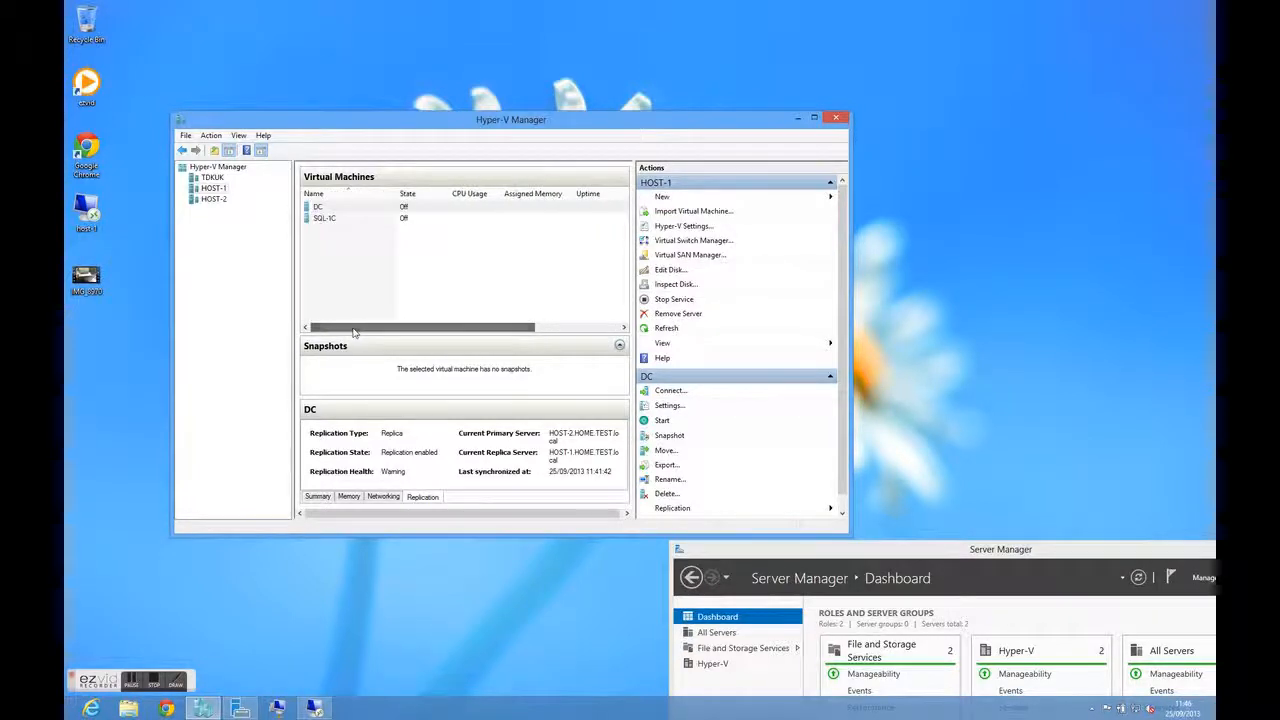
right_click(352, 218)
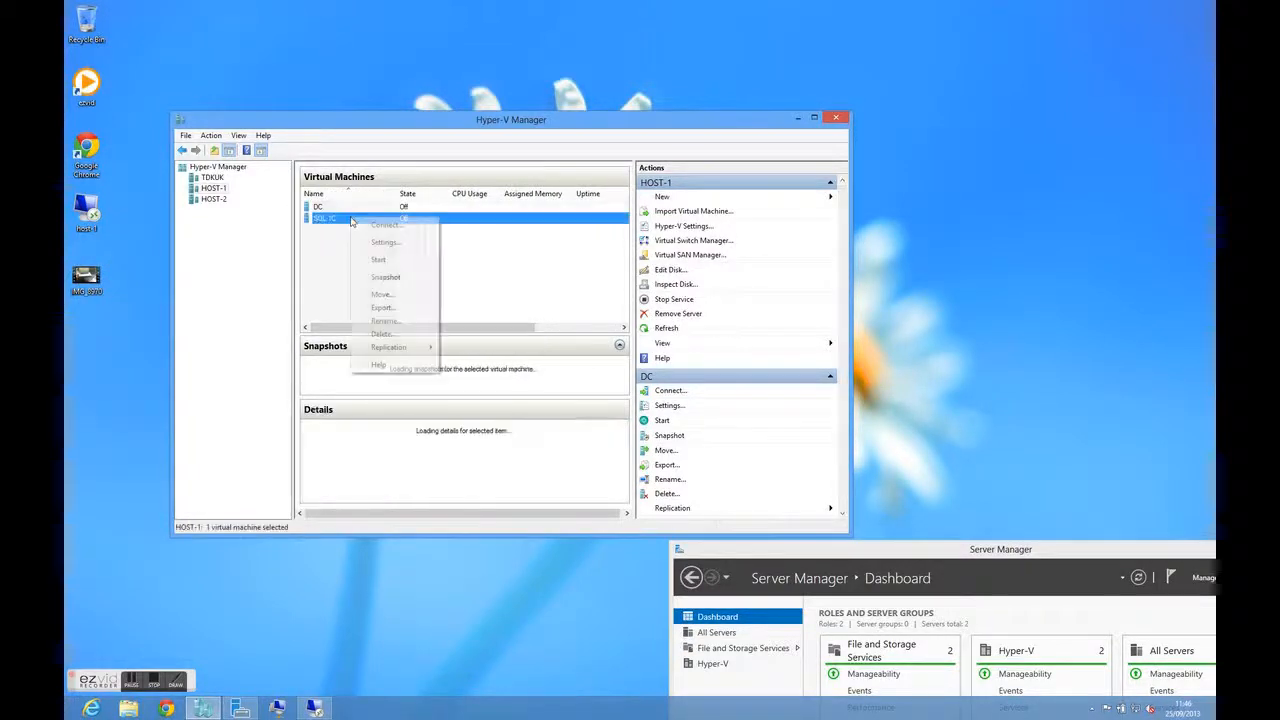
mouse_move(405, 350)
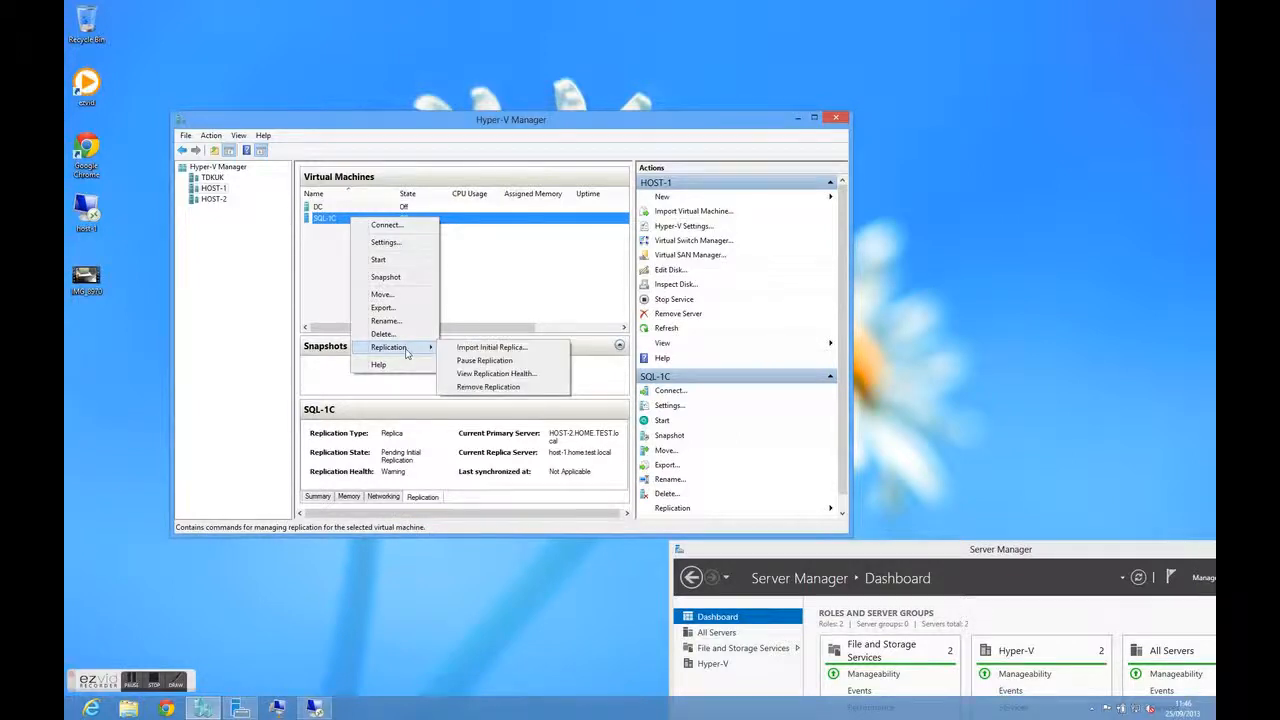
left_click(481, 374)
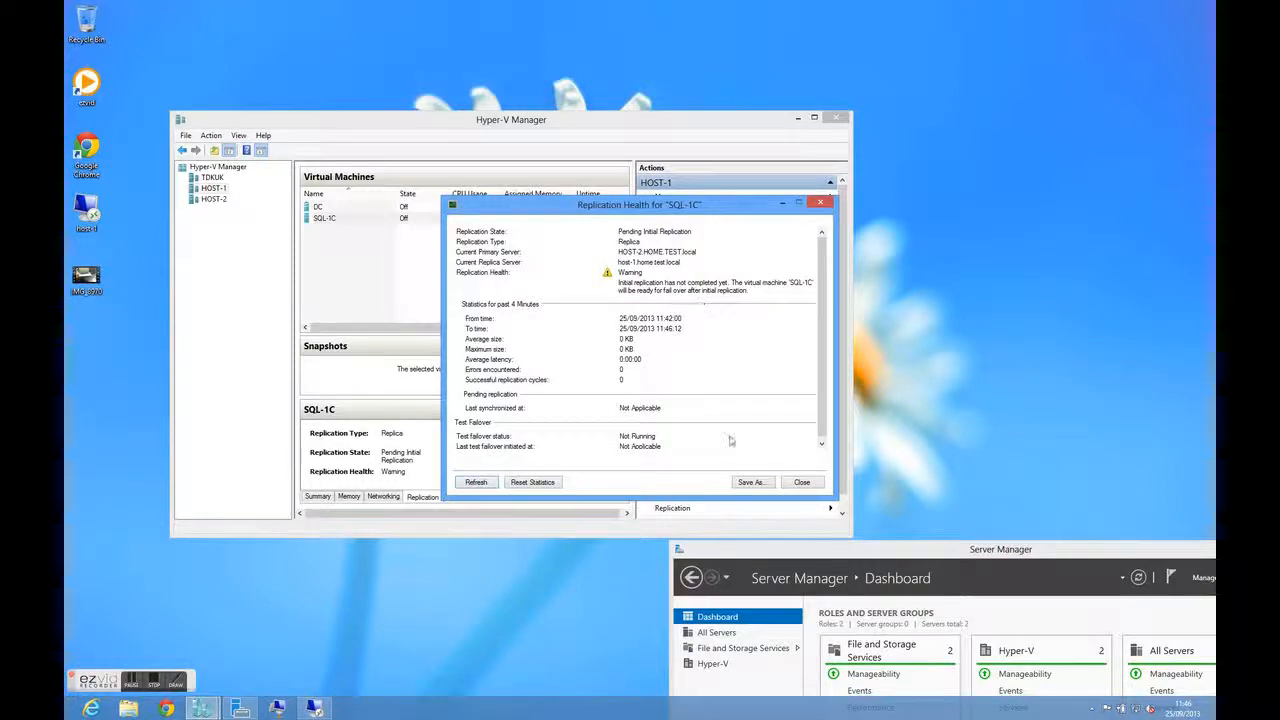
left_click(802, 483)
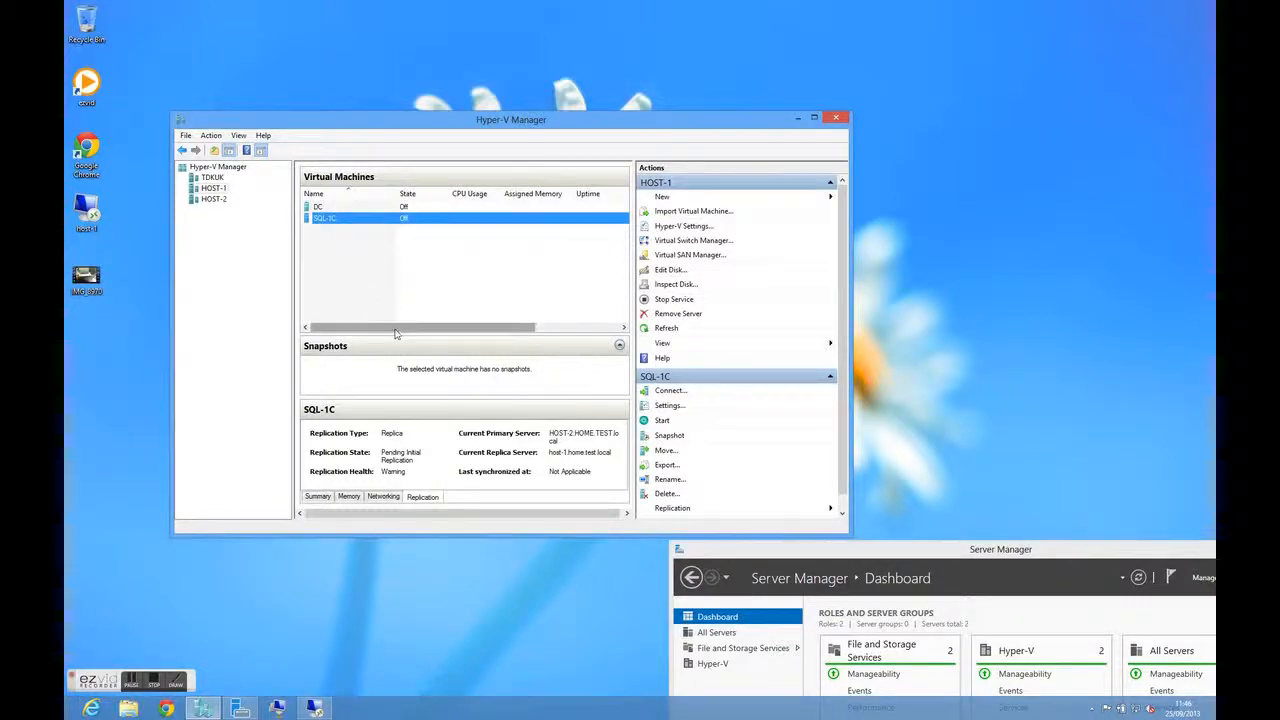
left_click_drag(395, 333, 480, 333)
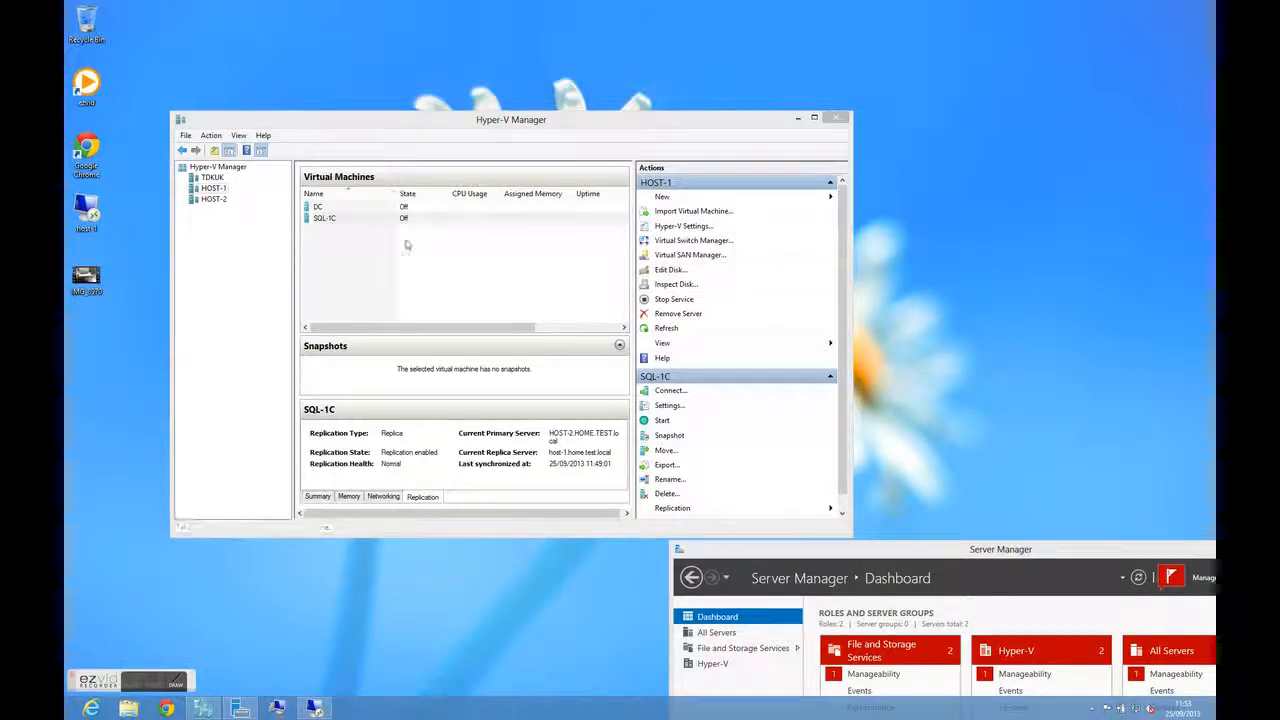
Connect to the SQL-1C virtual machine on HOST-2 and unlock its administrator session with the account password
left_click(214, 199)
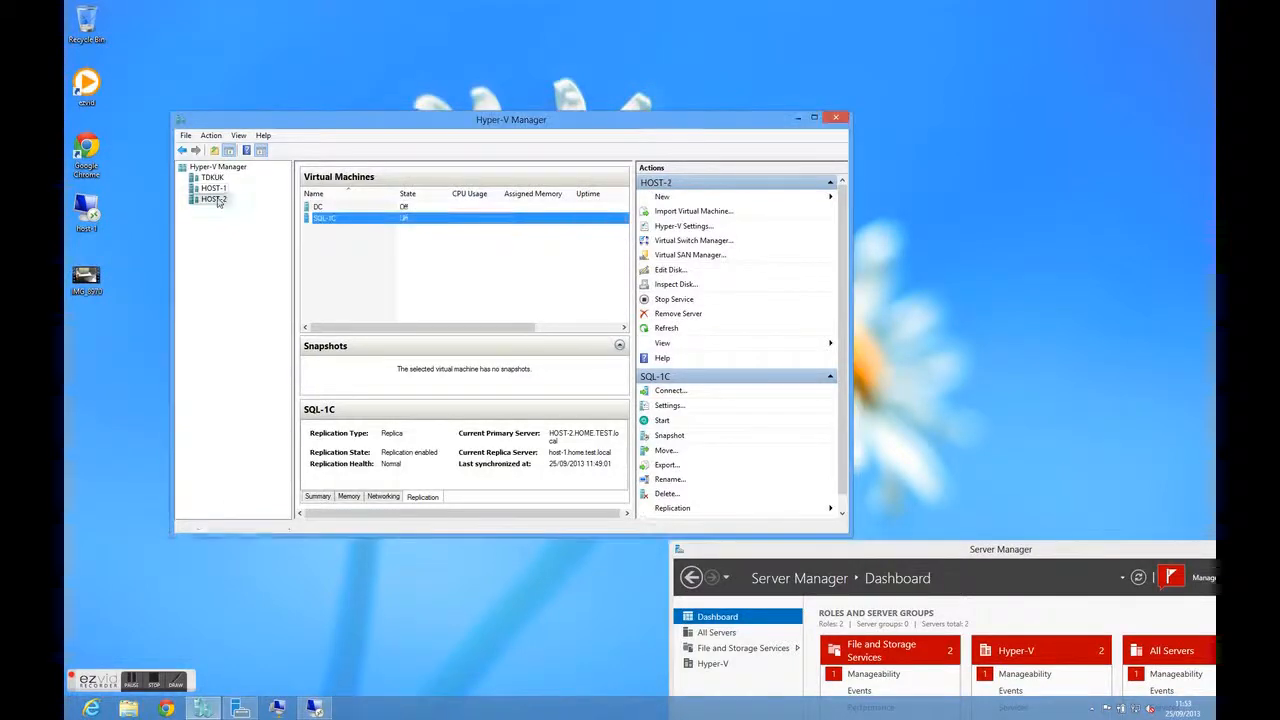
right_click(432, 219)
left_click(469, 226)
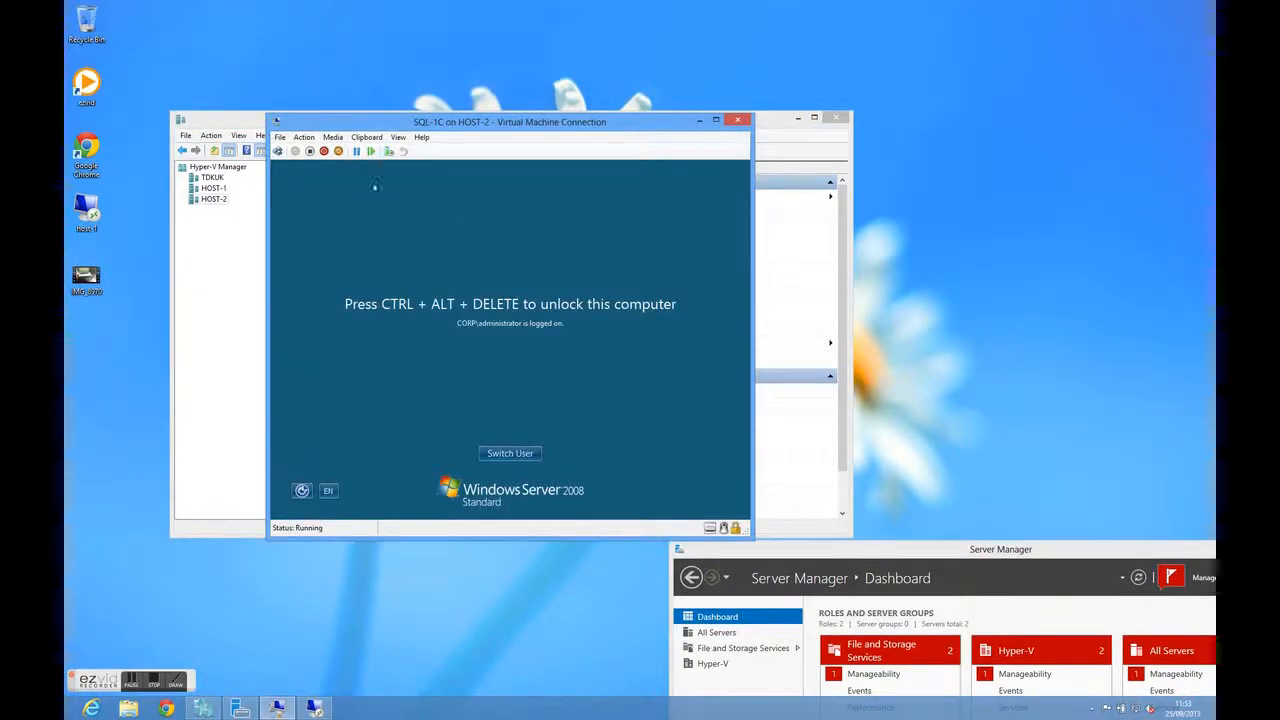
left_click(278, 151)
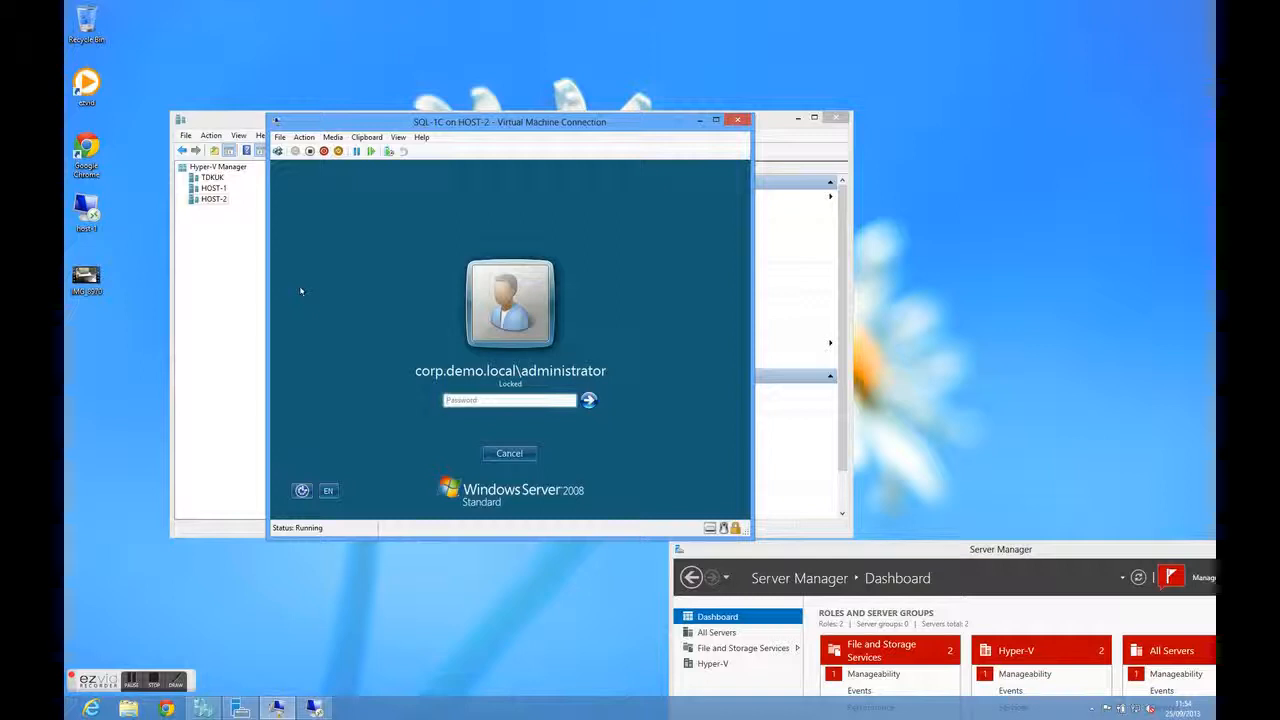
type("•••••••••")
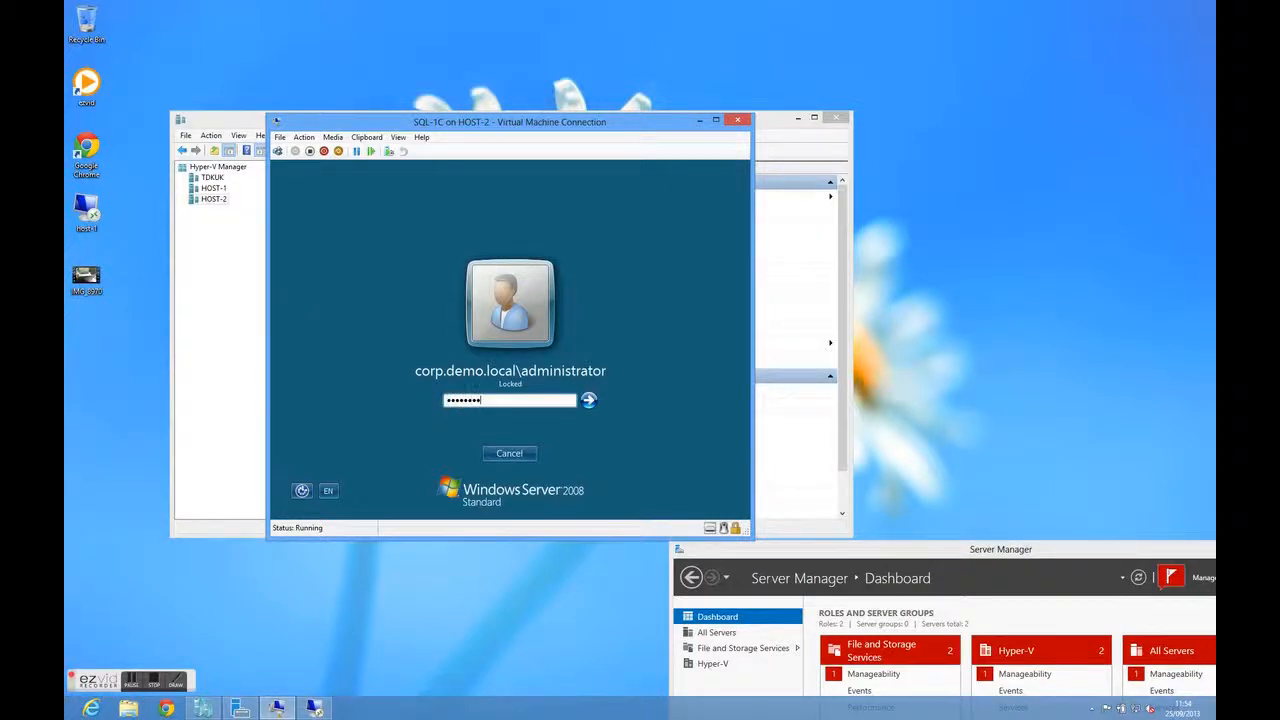
key("Return")
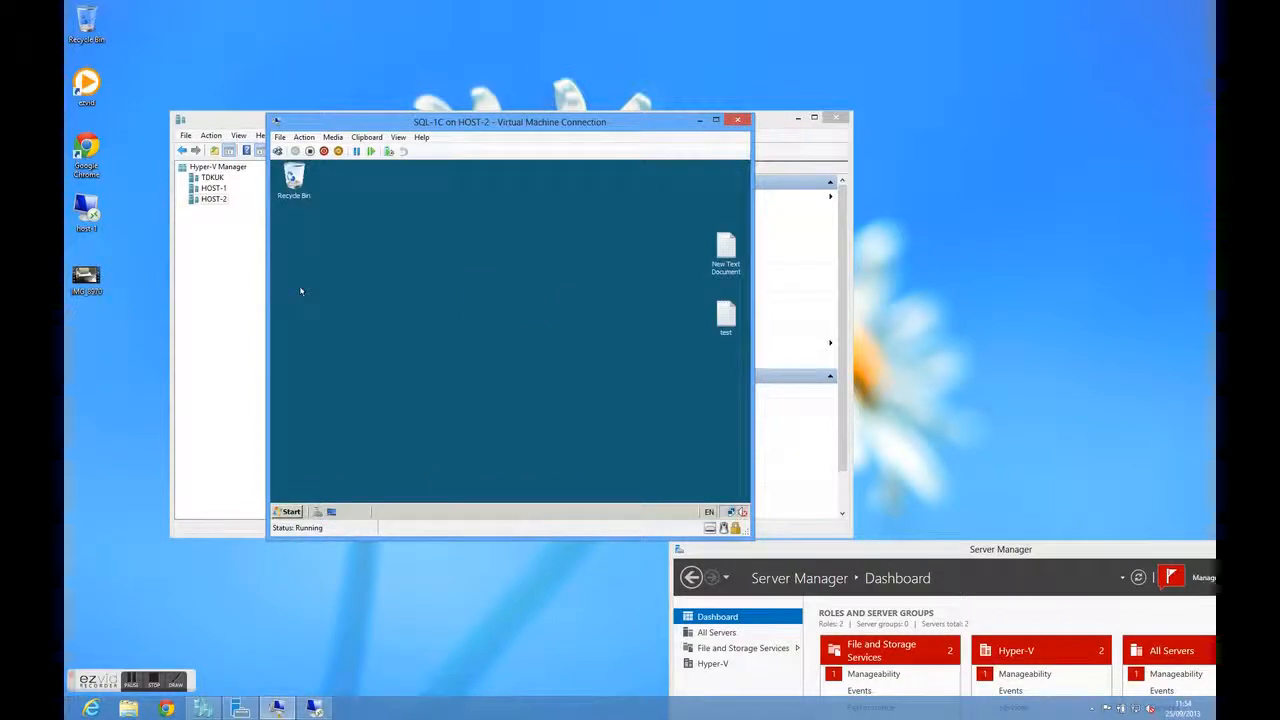
Create a text document named "Doc 3" on the SQL-1C desktop and open it
right_click(335, 279)
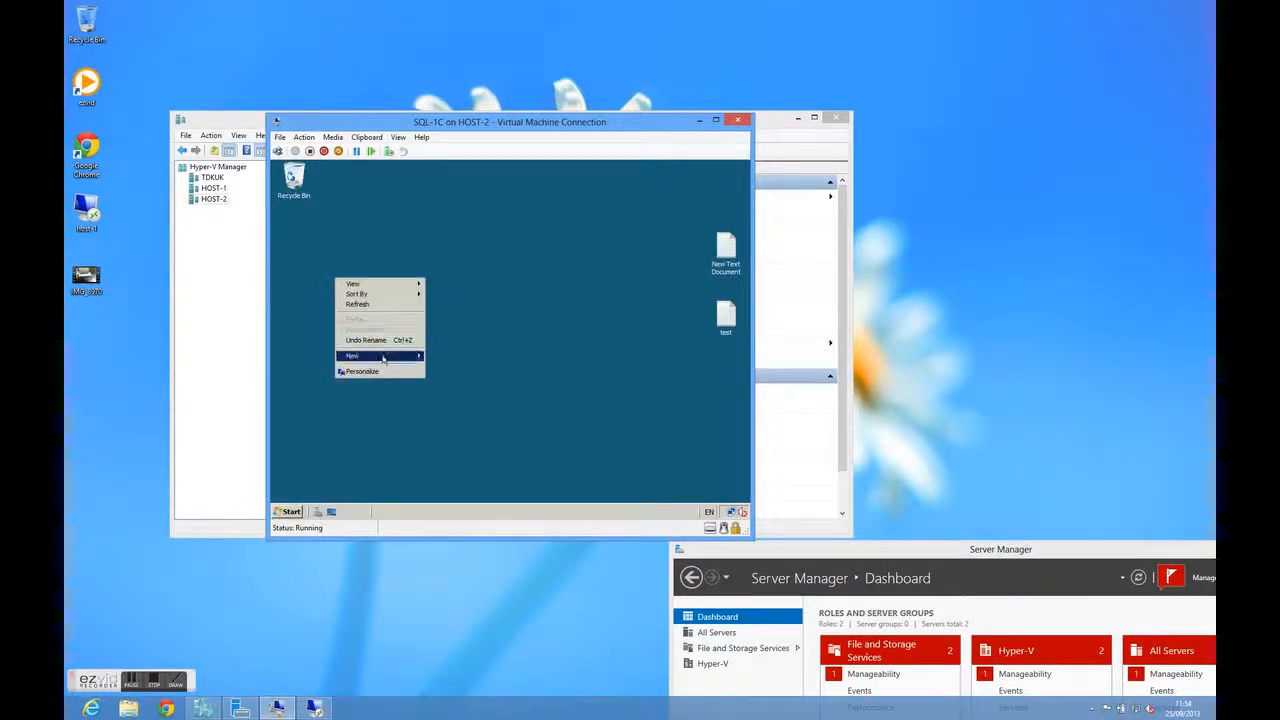
mouse_move(383, 359)
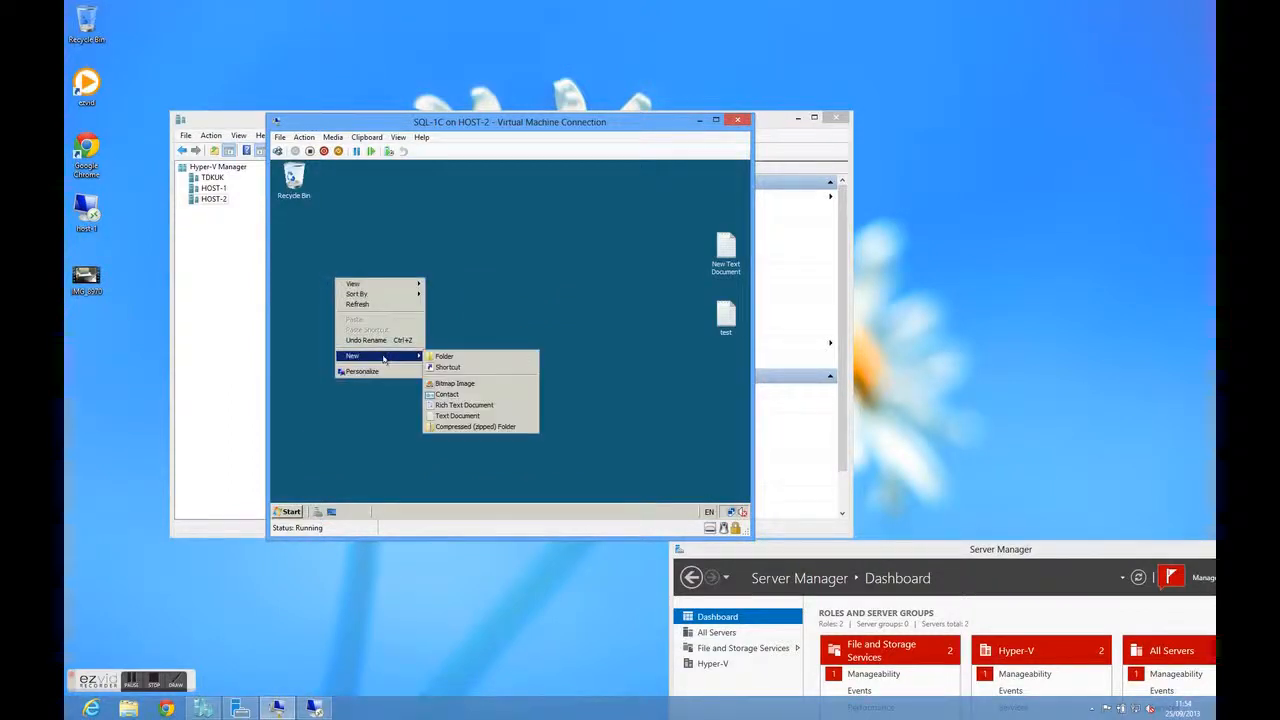
left_click(466, 415)
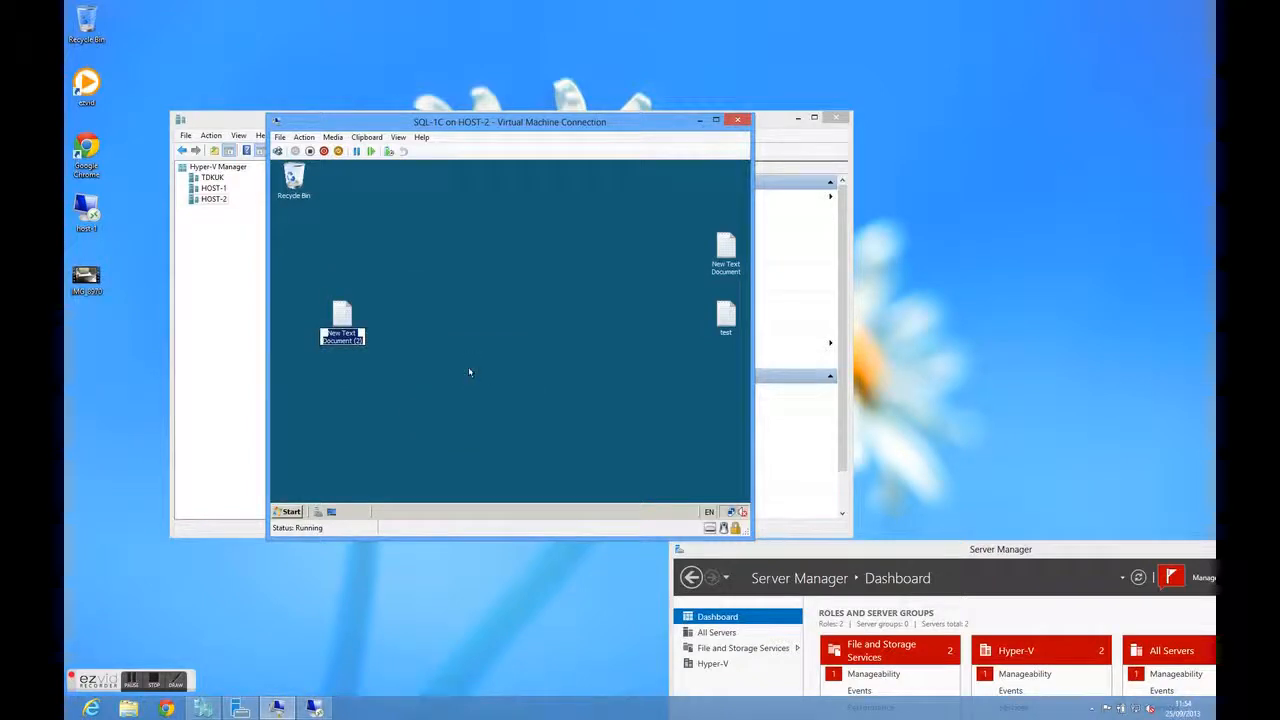
type("Doc 3")
key("Return")
key("Return")
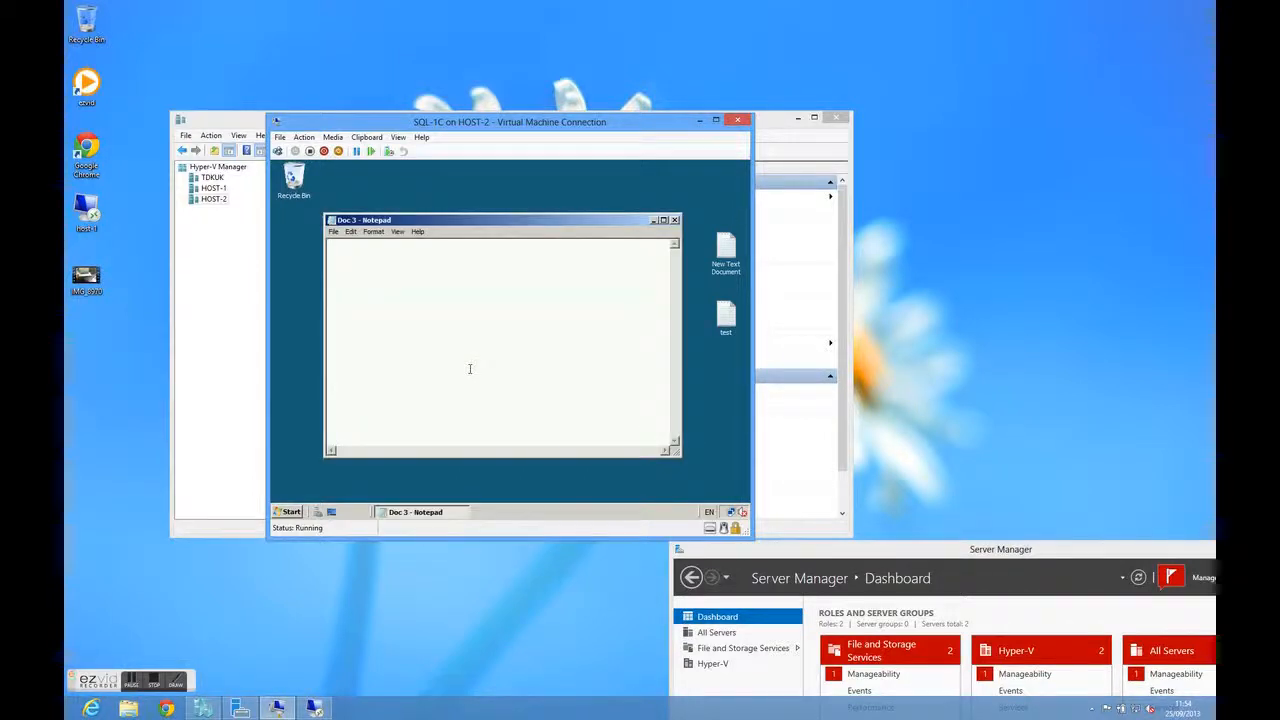
Write "test three for replication" in Doc 3, save and close it, and close the virtual machine connection
type("test three for replica")
left_click(674, 220)
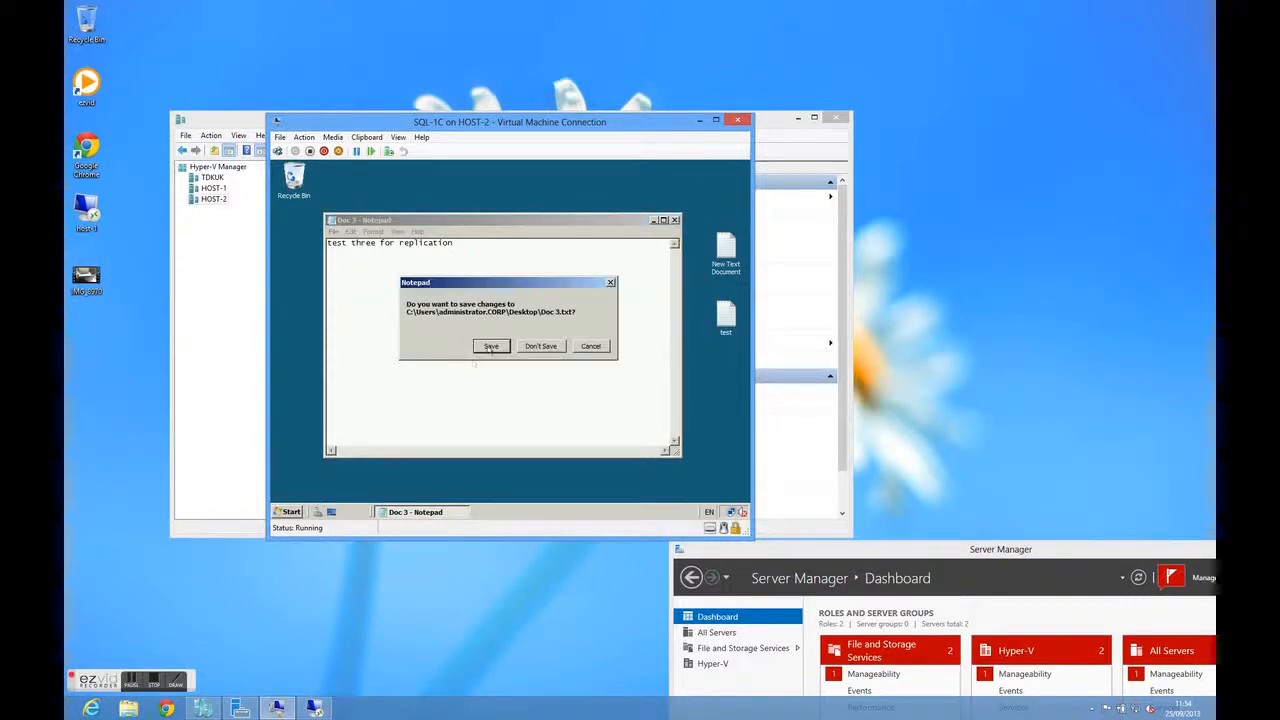
left_click(490, 346)
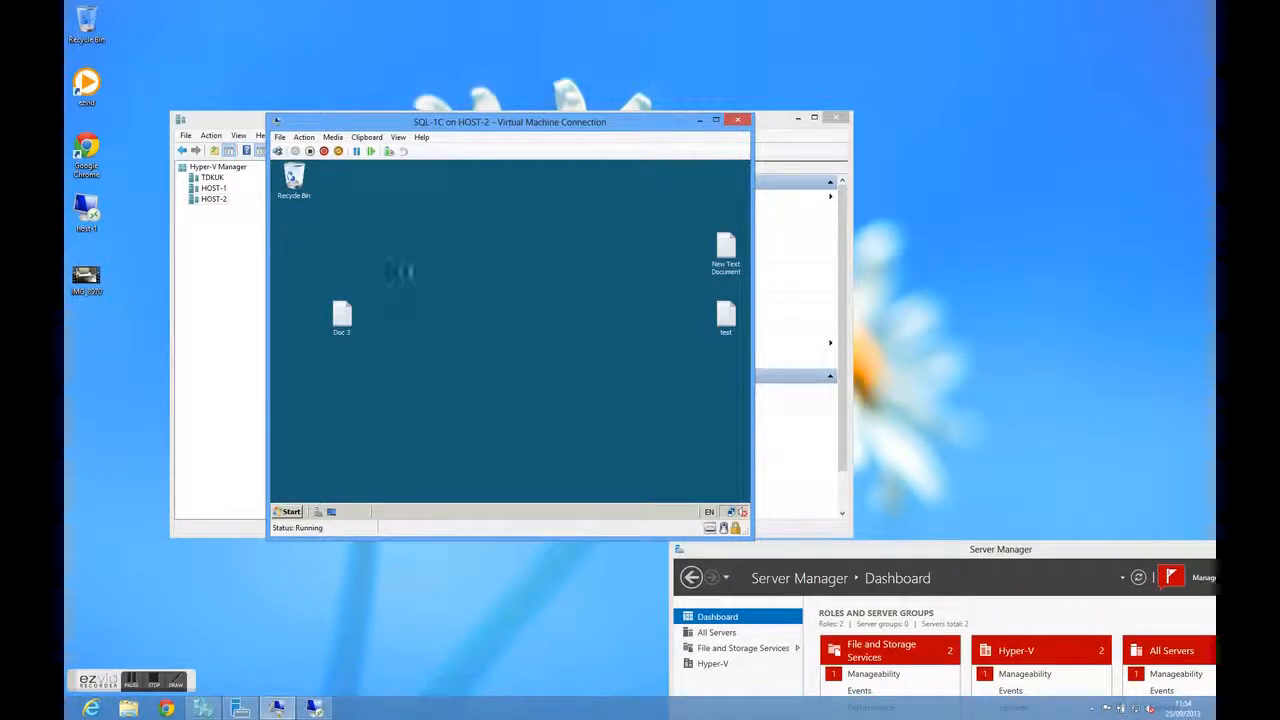
left_click(740, 121)
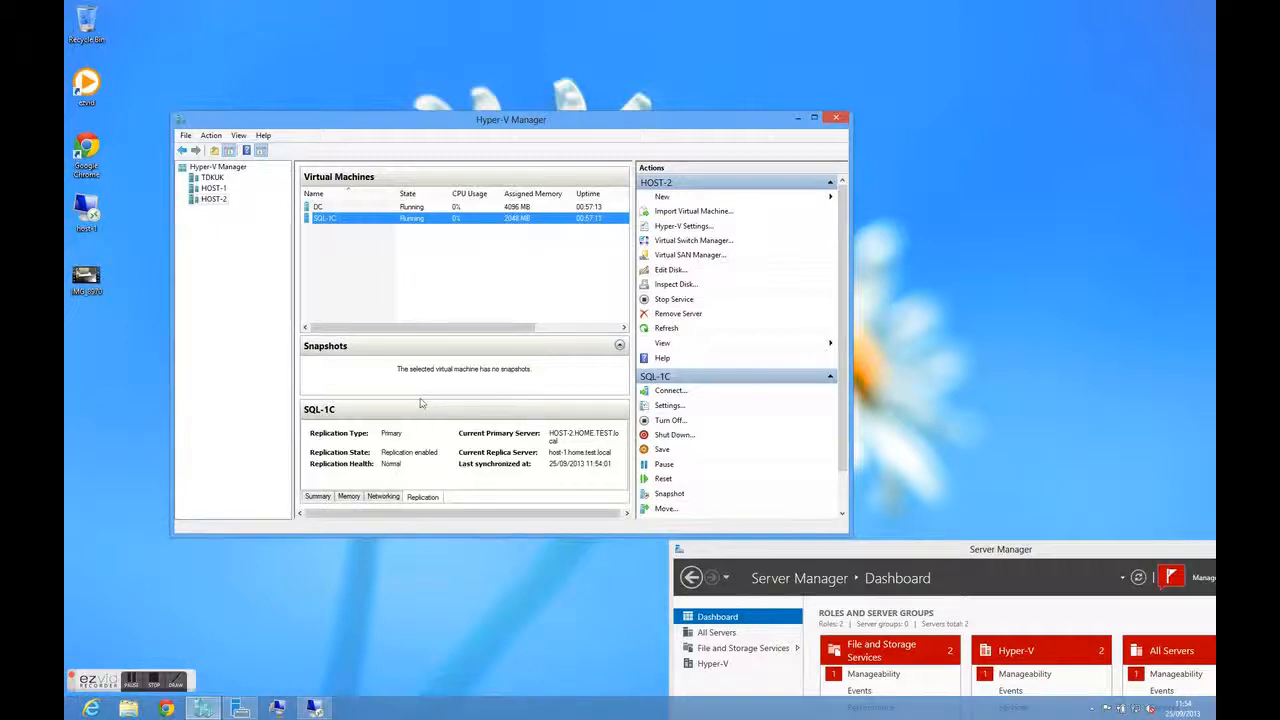
Check the status and replication details of SQL-1C on HOST-2 and of its replica on HOST-1
left_click_drag(444, 330, 533, 340)
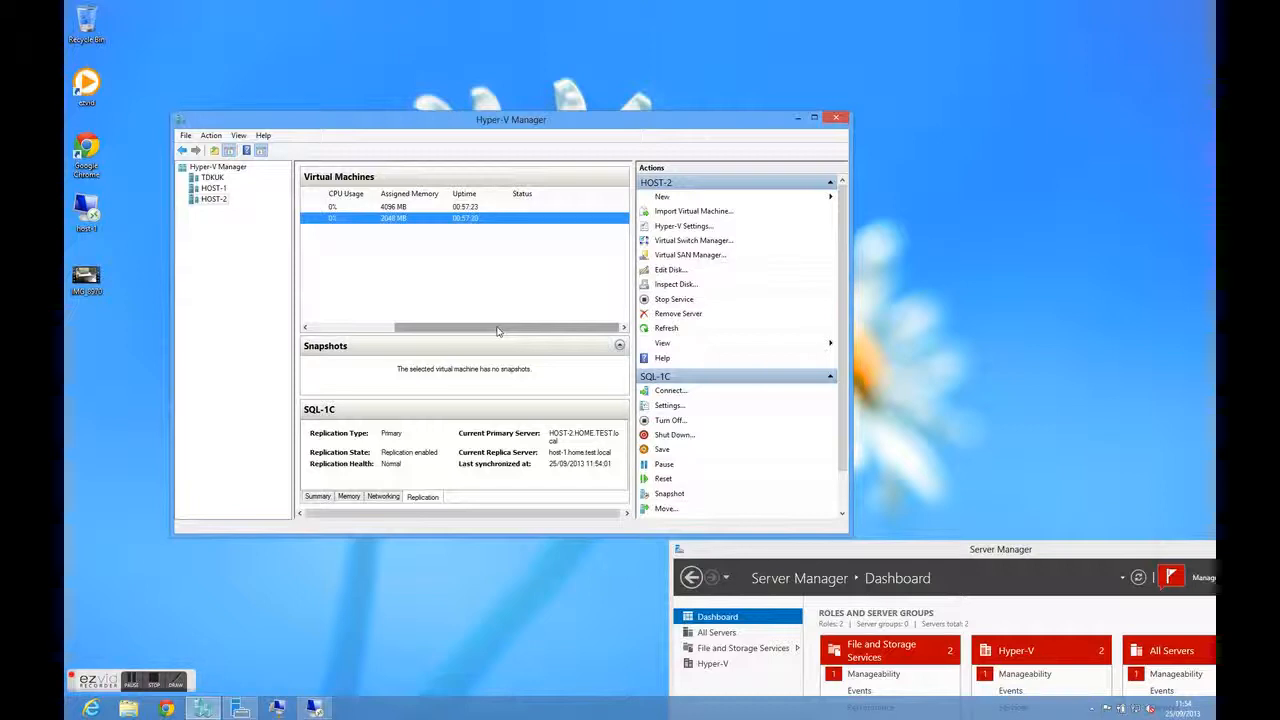
left_click_drag(497, 331, 398, 329)
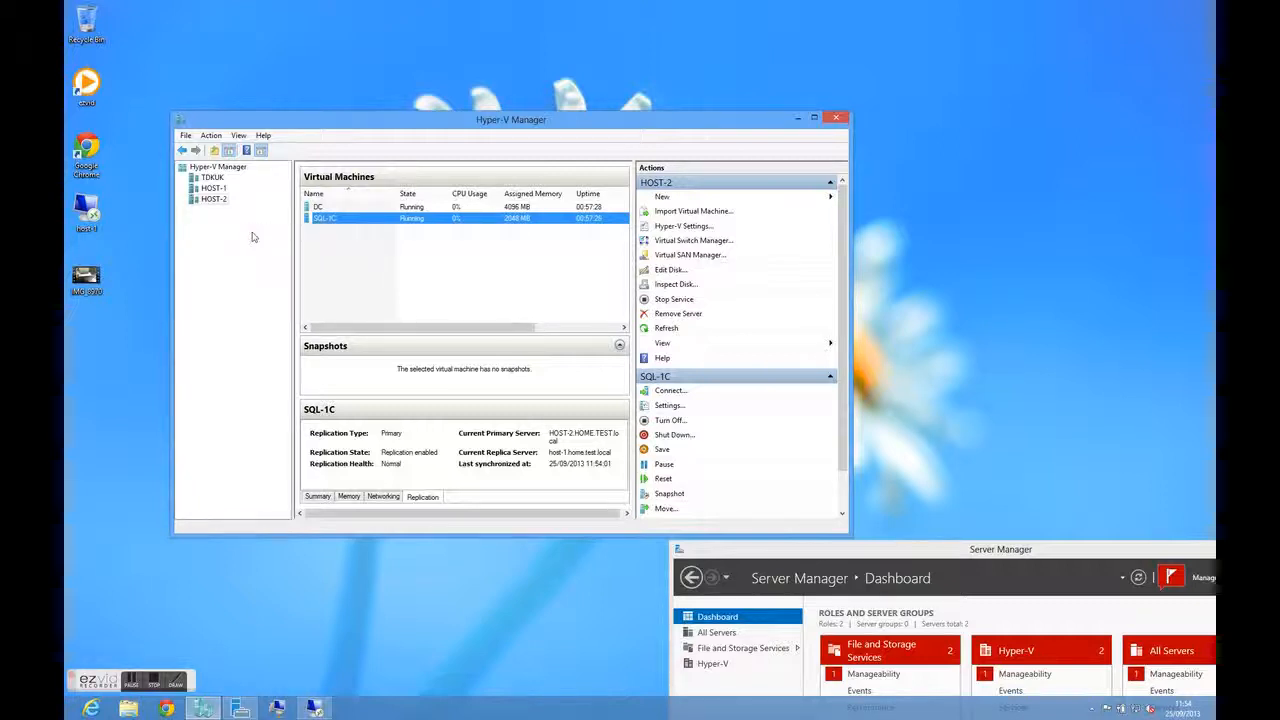
left_click(221, 189)
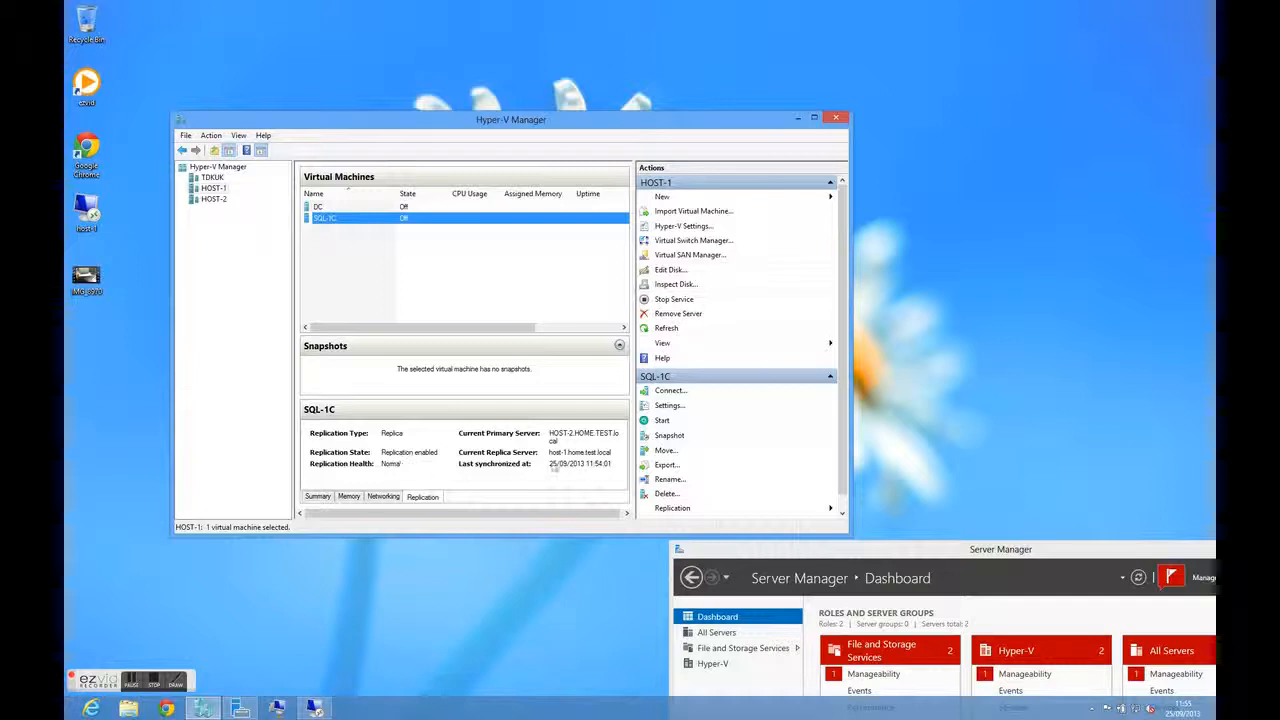
left_click_drag(518, 330, 610, 343)
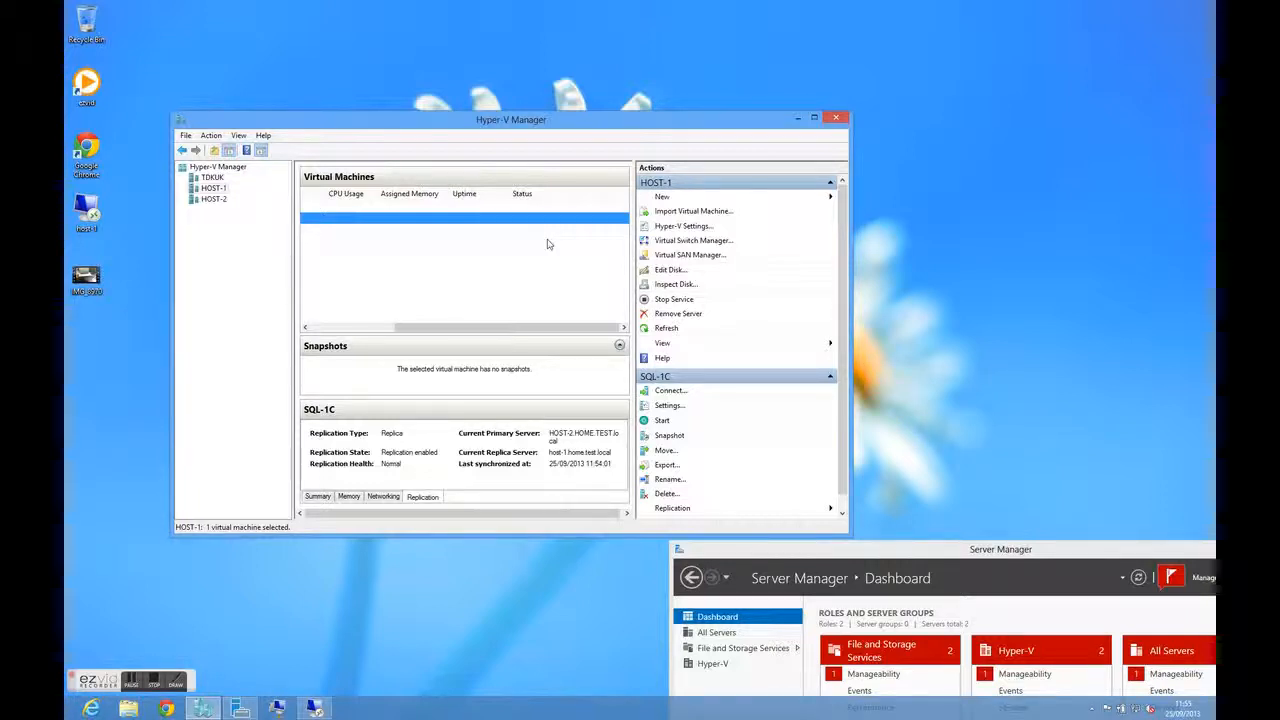
Bring Server Manager over Hyper-V Manager and read the task details of the Automatic Refresh notification, closing them when done
left_click(983, 551)
left_click_drag(983, 551, 714, 196)
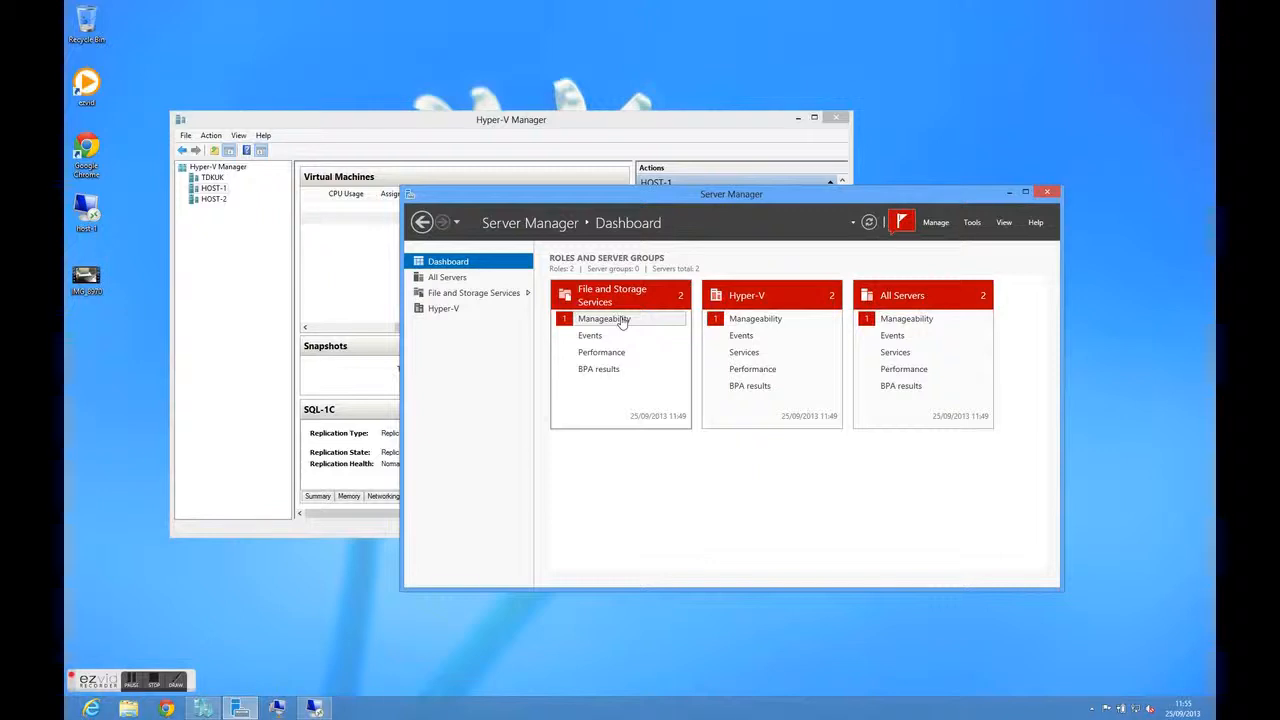
left_click(903, 222)
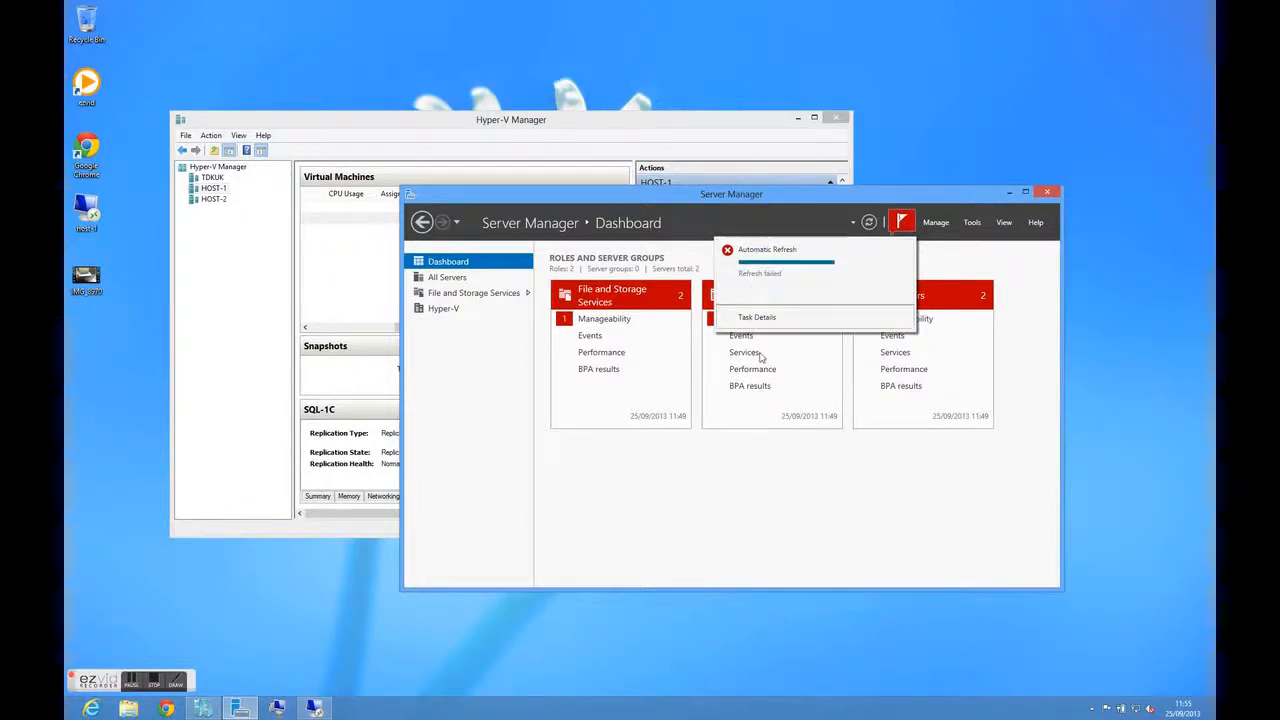
left_click(765, 318)
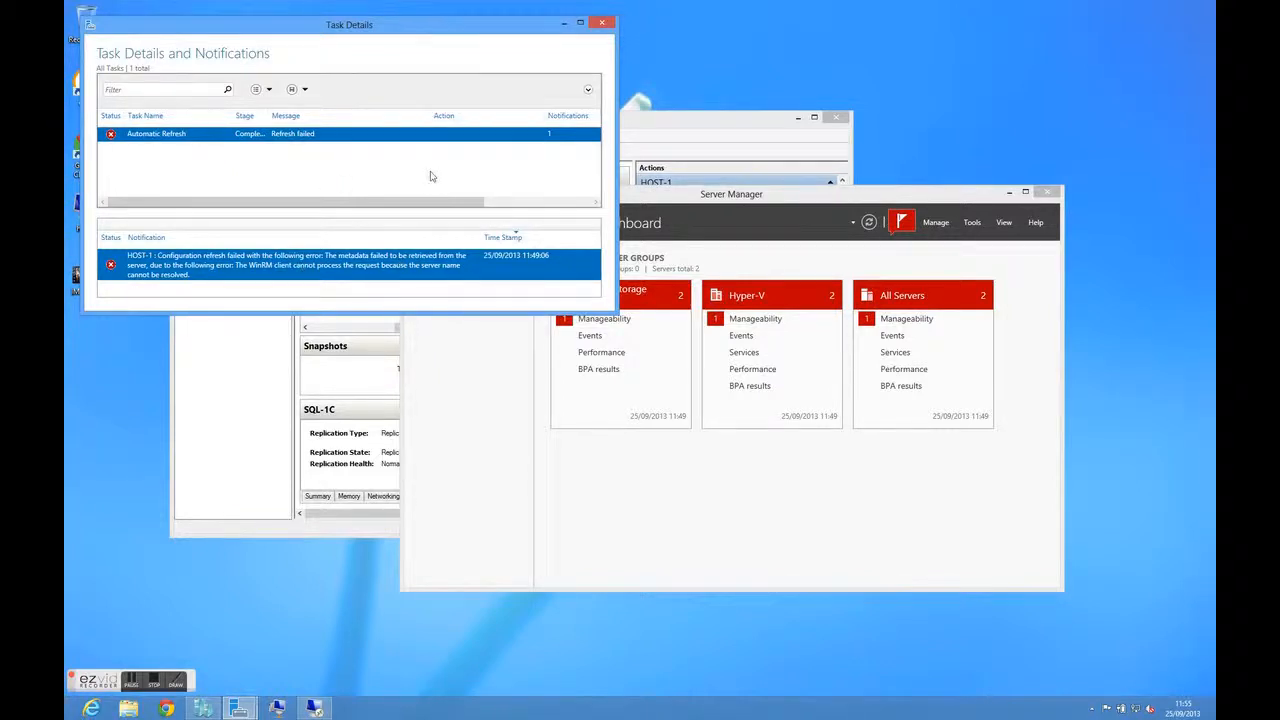
left_click(602, 22)
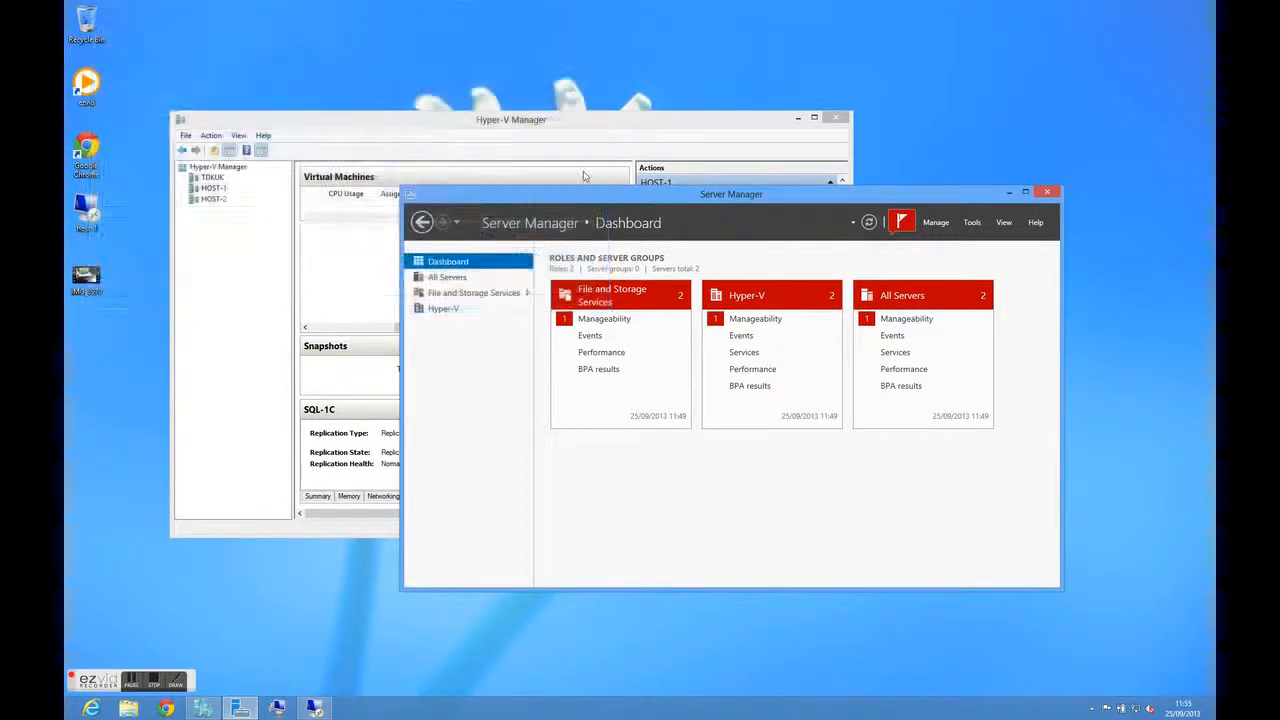
Refresh HOST-1 in Server Manager's list of all servers
left_click(454, 282)
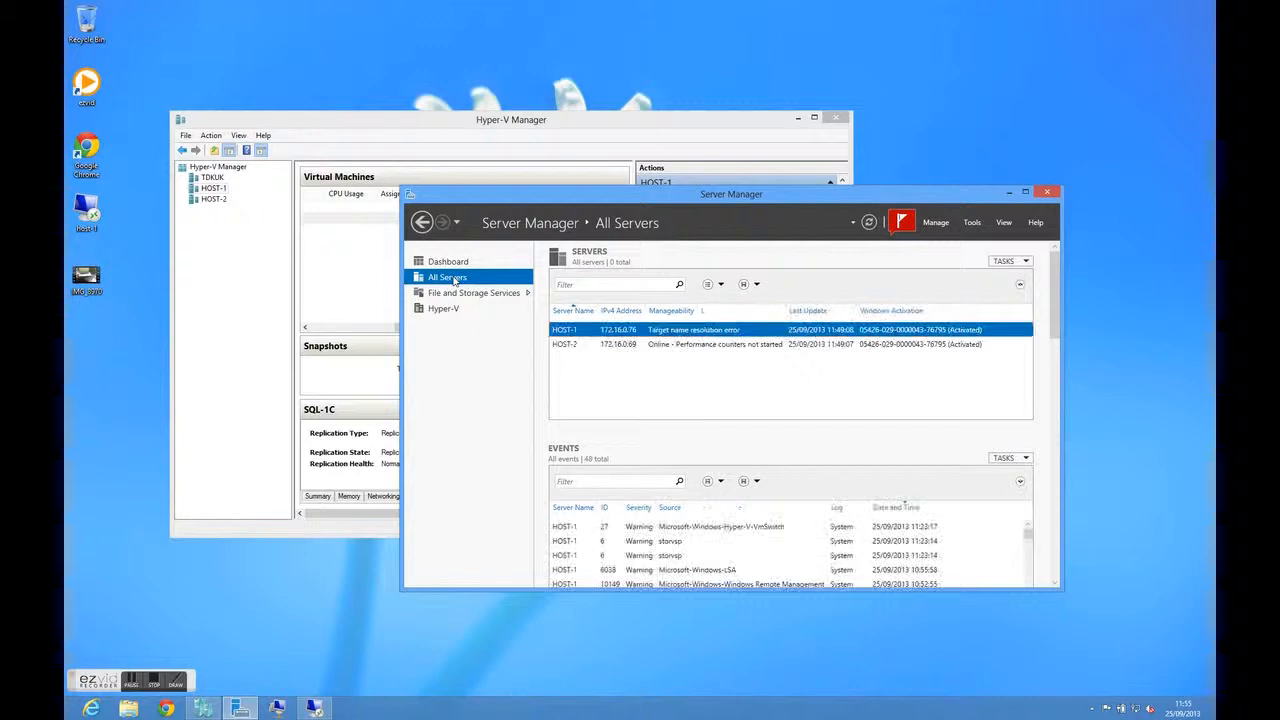
right_click(764, 332)
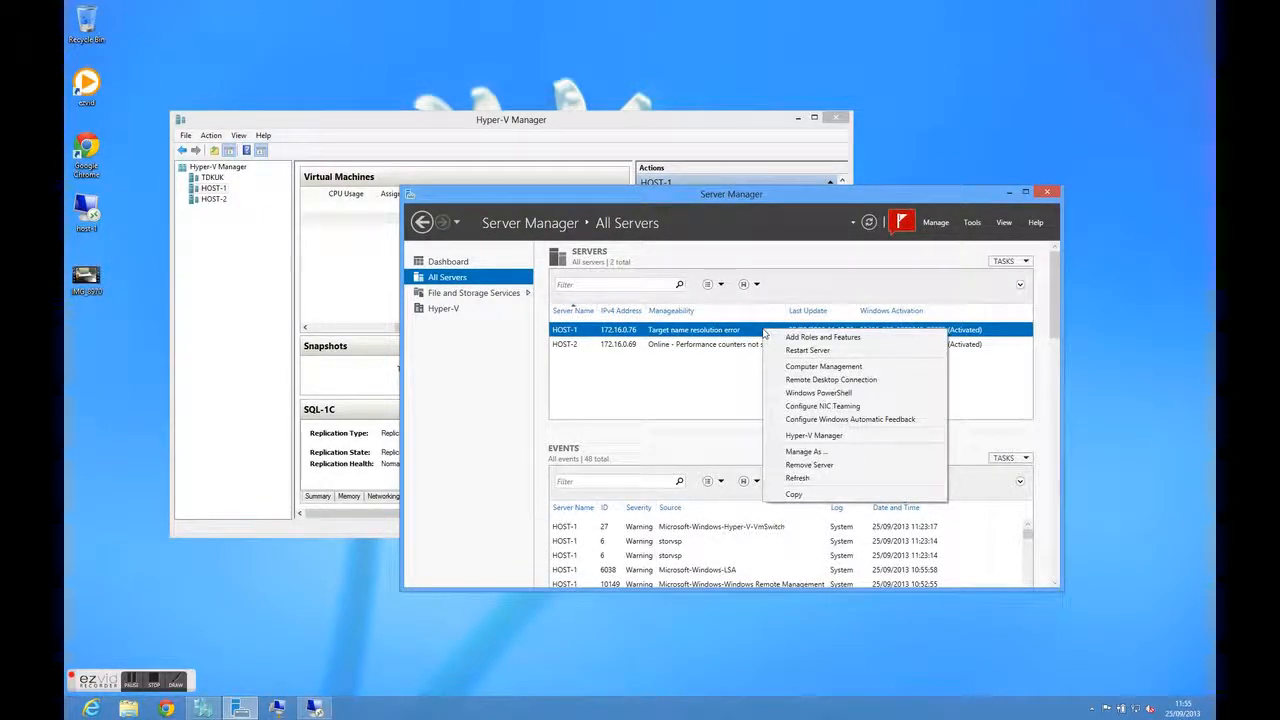
left_click(818, 478)
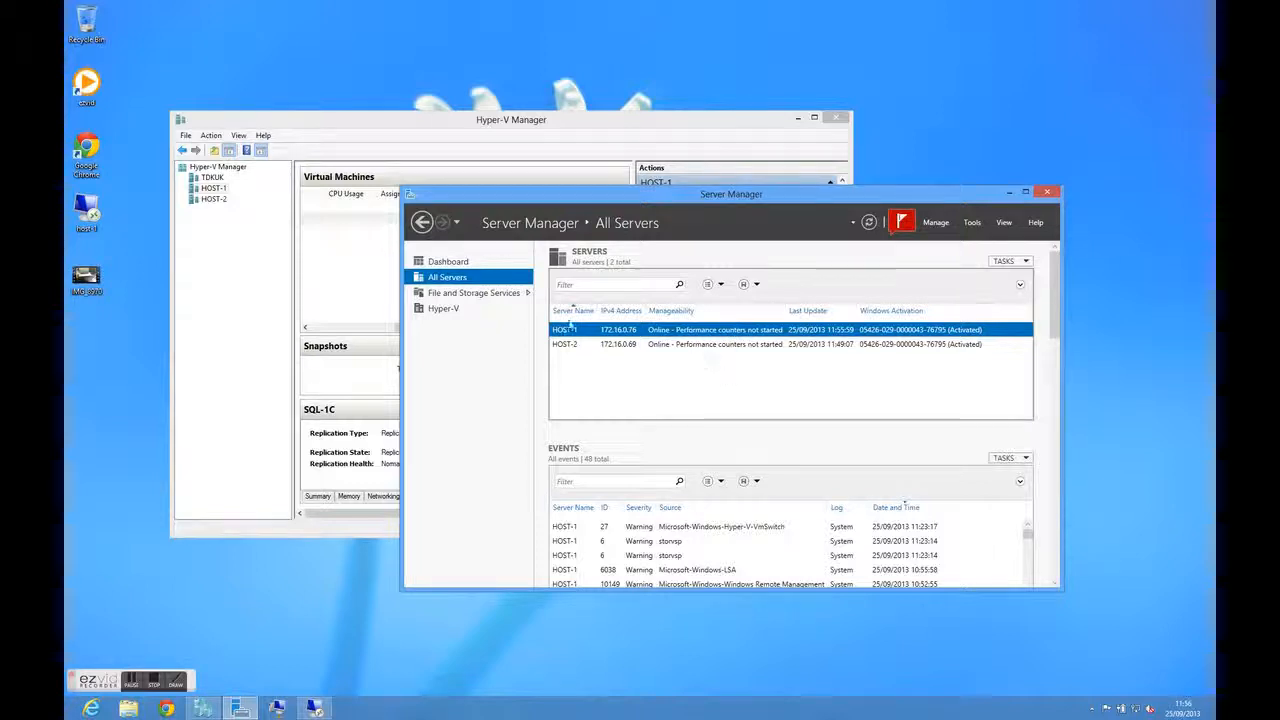
View Server Manager's Hyper-V page, return to the Dashboard and move the window clear of Hyper-V Manager
left_click(495, 311)
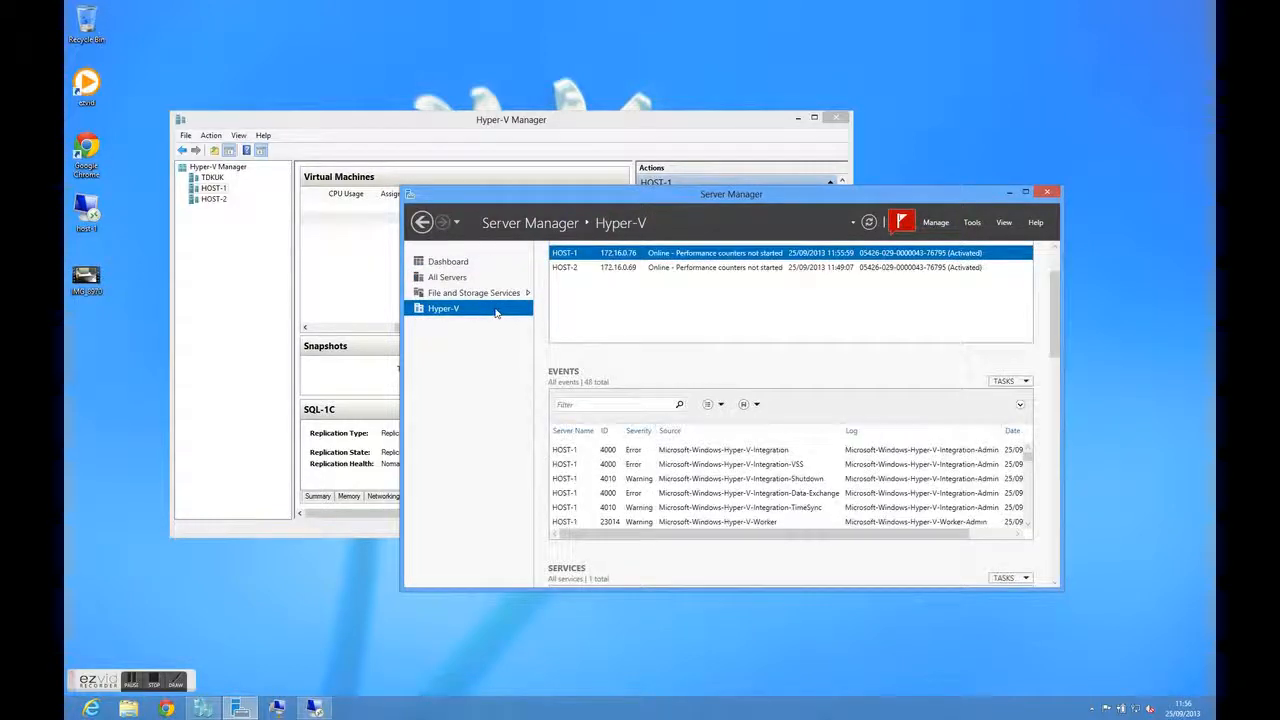
left_click(452, 263)
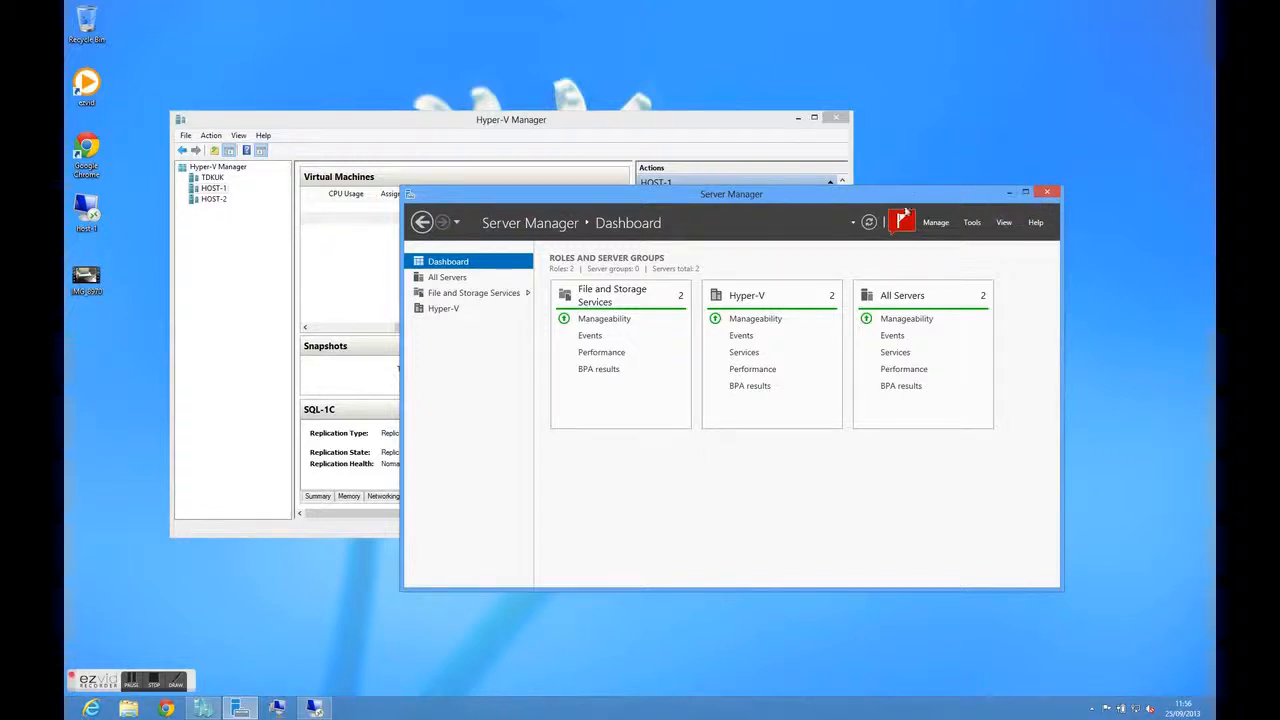
left_click_drag(913, 197, 1203, 609)
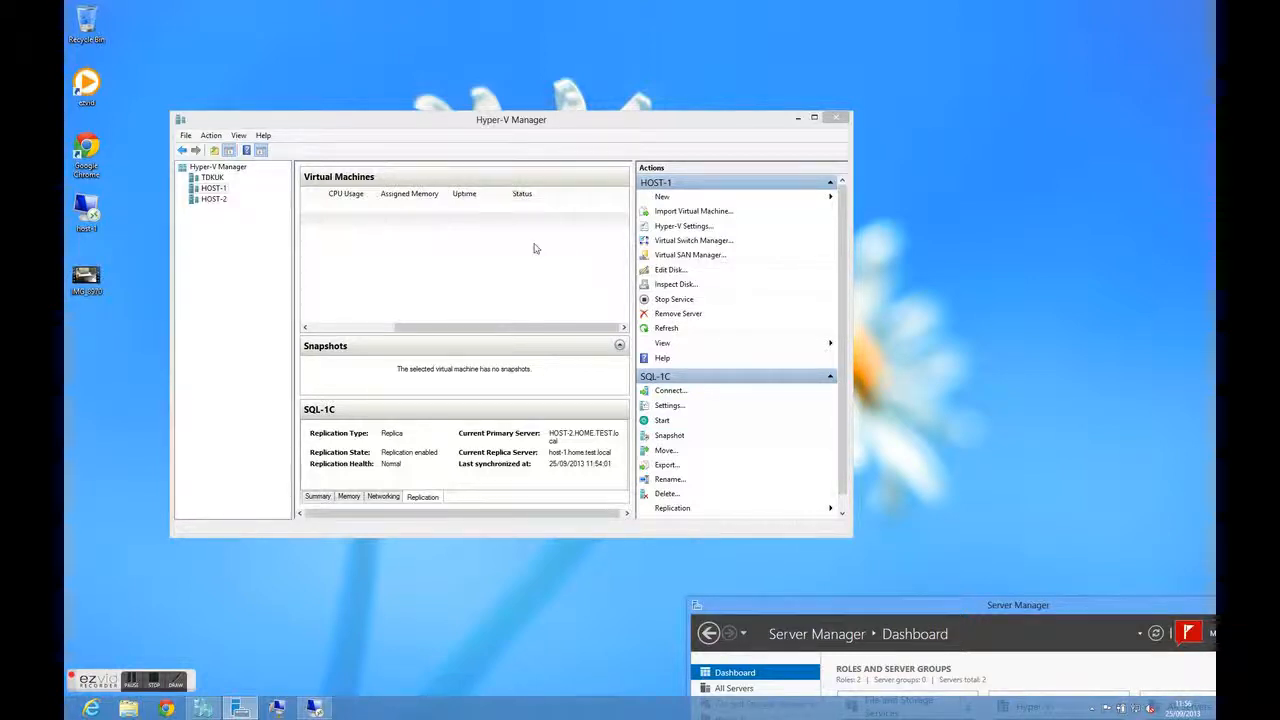
Compare the replication details of the DC and SQL-1C replicas on HOST-1, leaving SQL-1C selected
left_click_drag(484, 325, 382, 328)
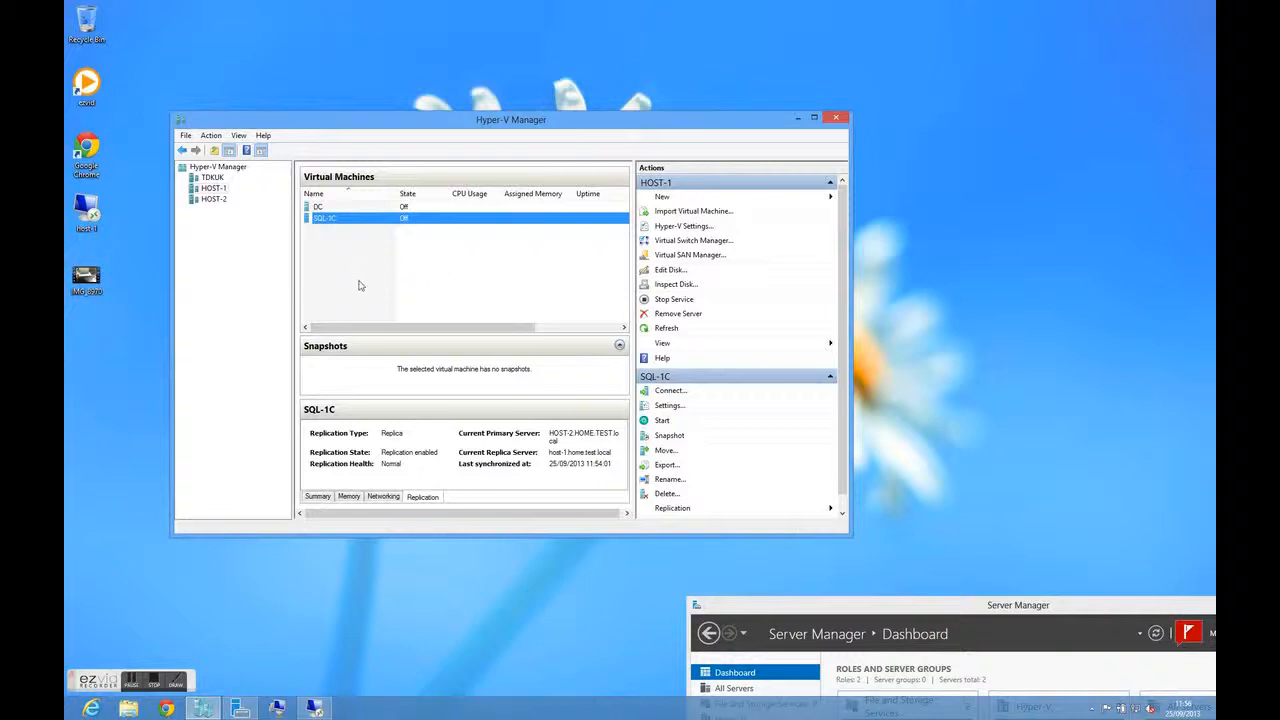
left_click(348, 208)
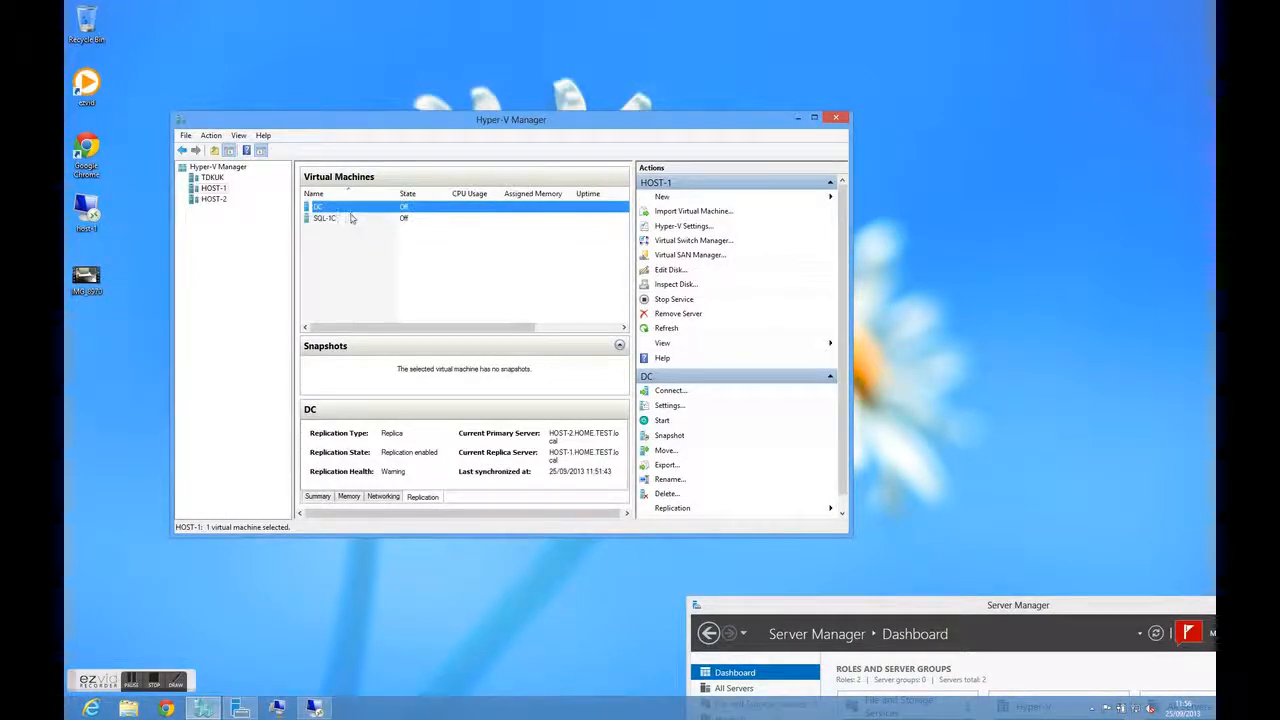
left_click(352, 219)
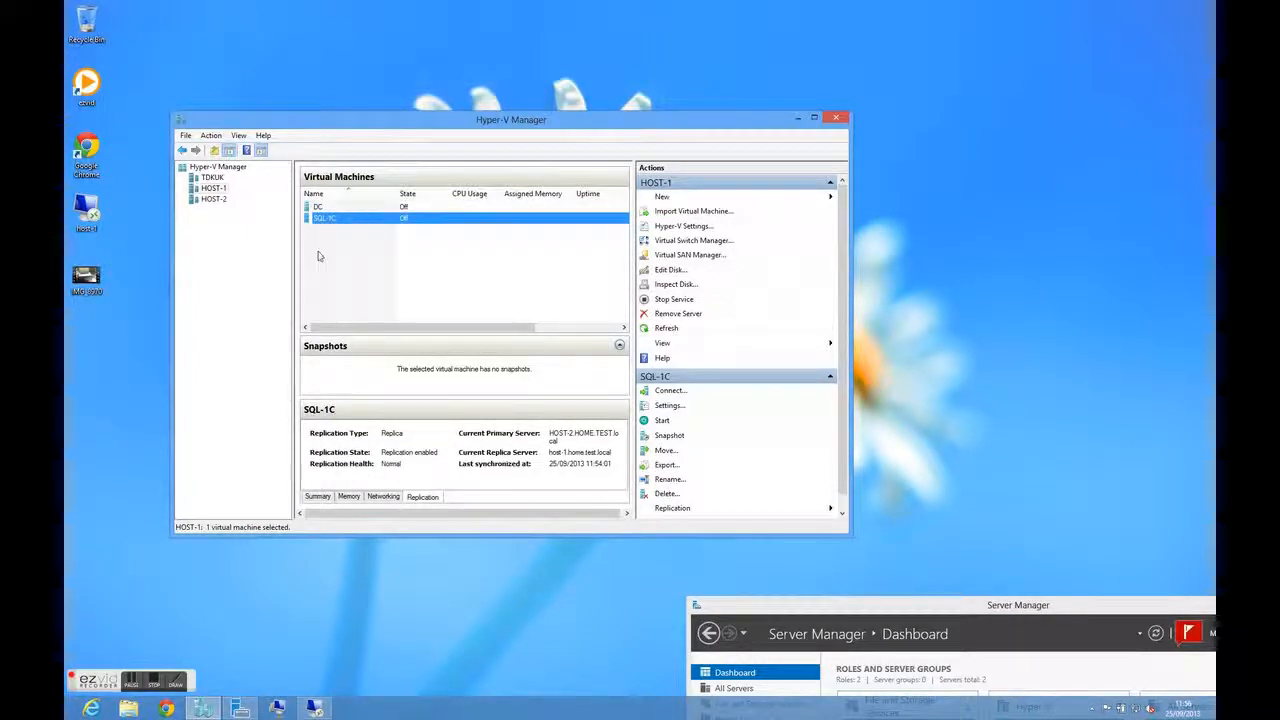
Examine the replication health report of the SQL-1C replica on HOST-1, refreshing its statistics before closing it
right_click(340, 222)
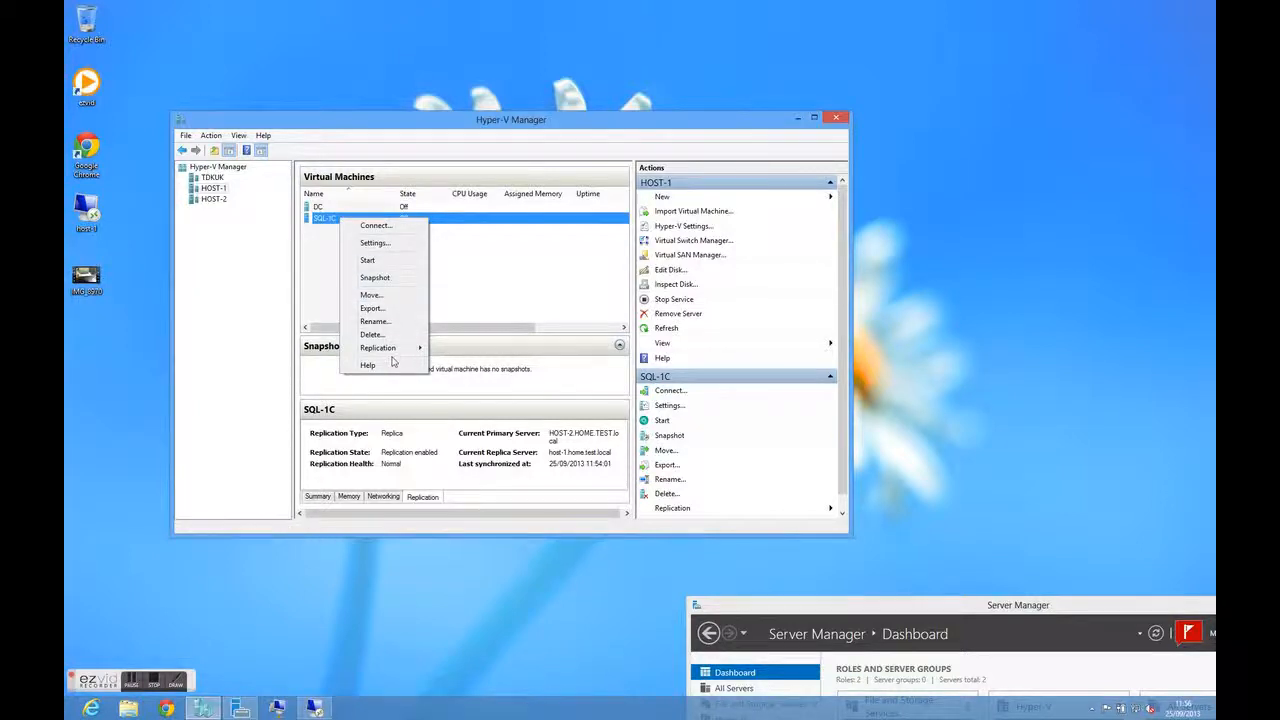
mouse_move(401, 347)
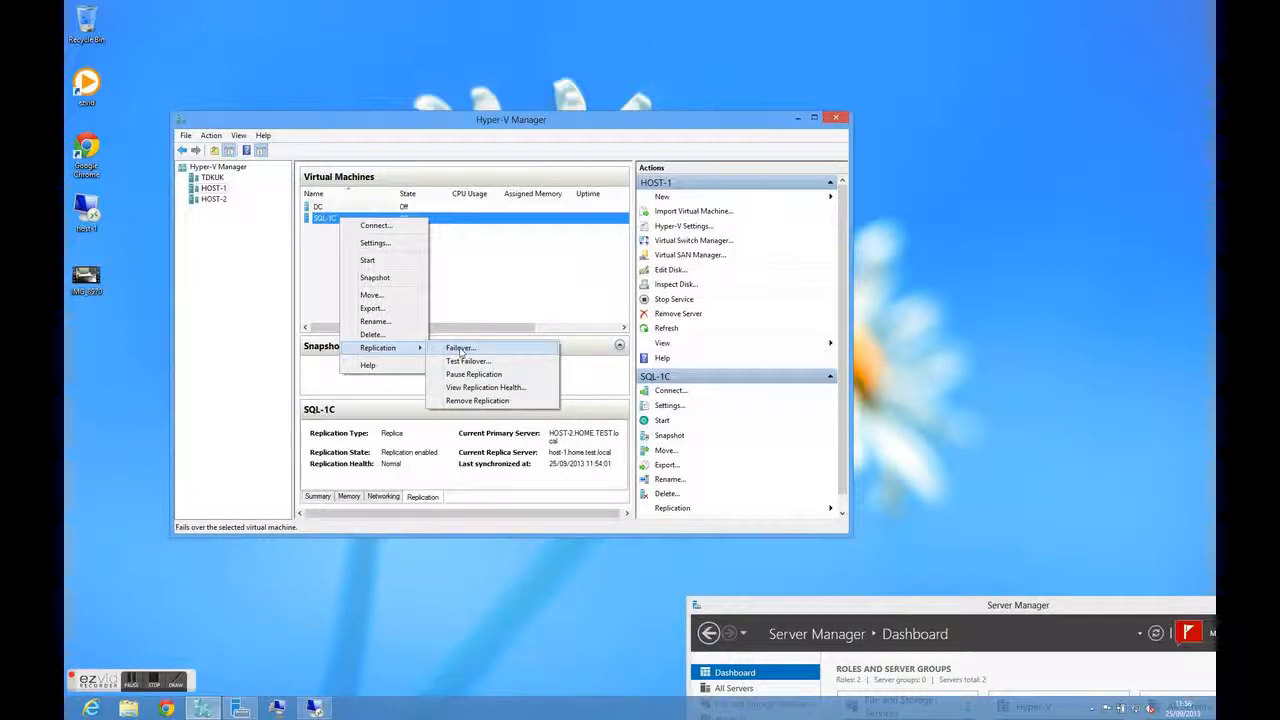
left_click(498, 391)
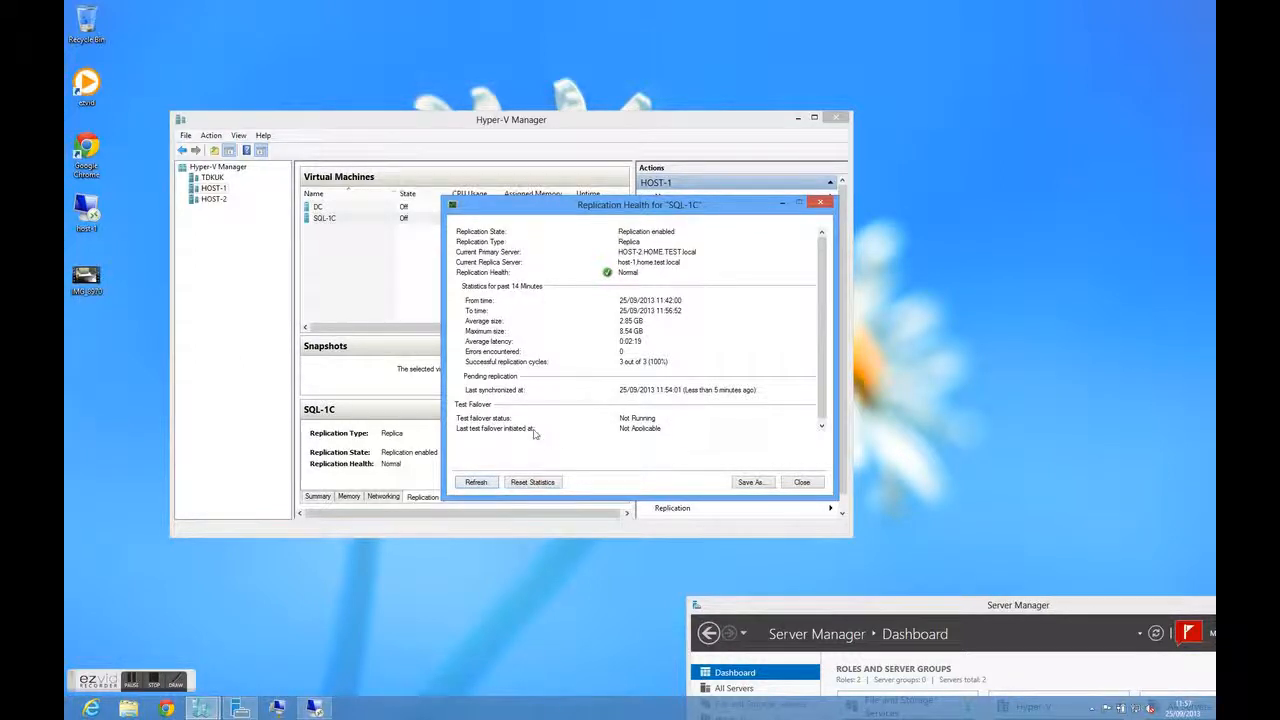
left_click(477, 482)
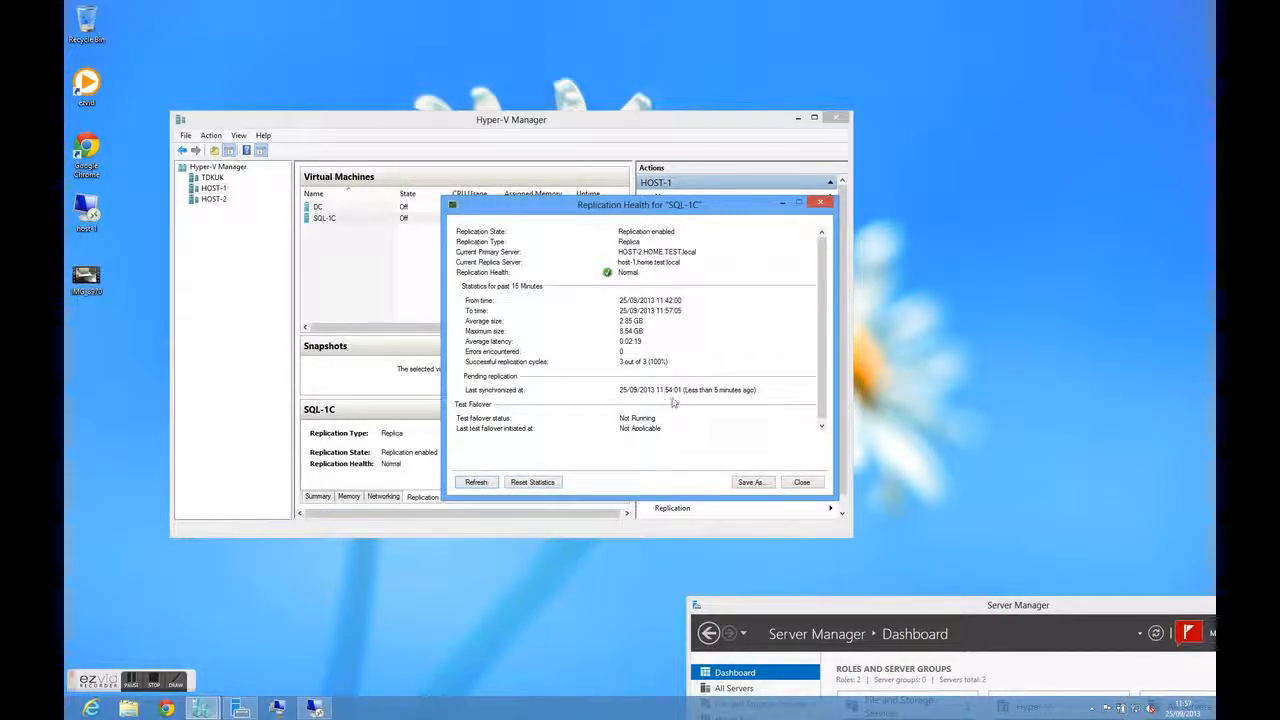
left_click(802, 483)
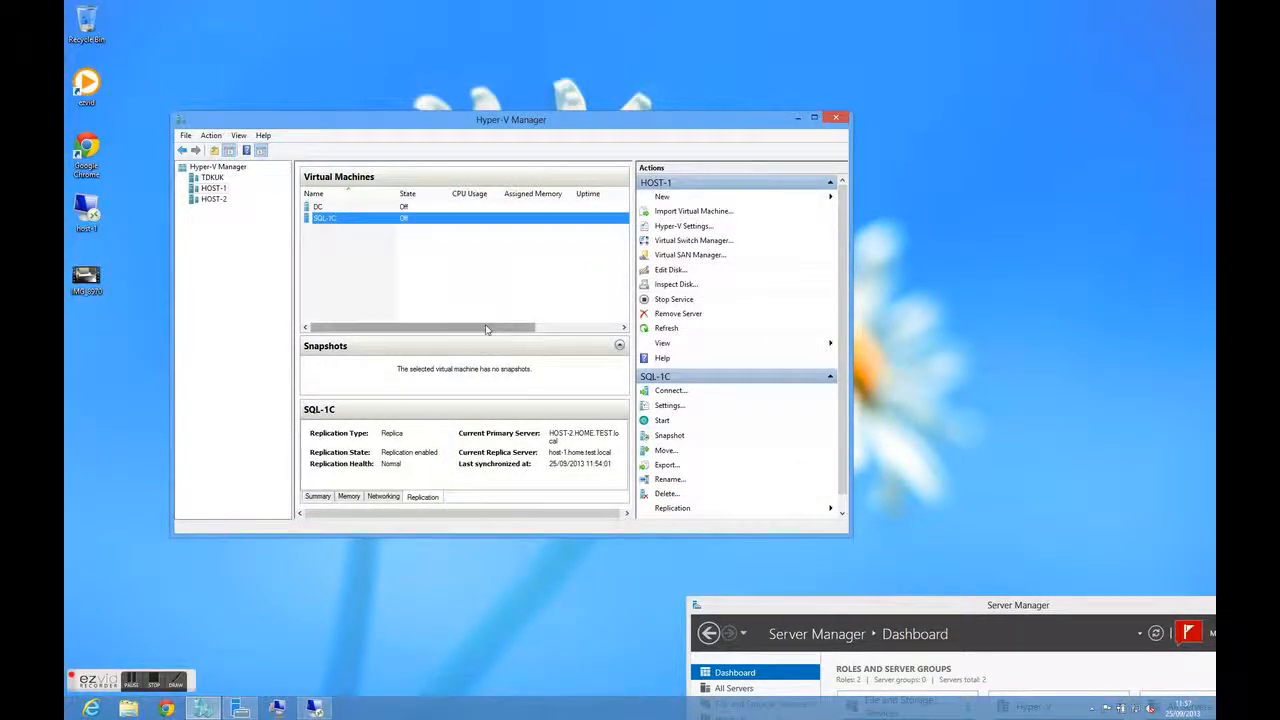
left_click_drag(487, 330, 578, 331)
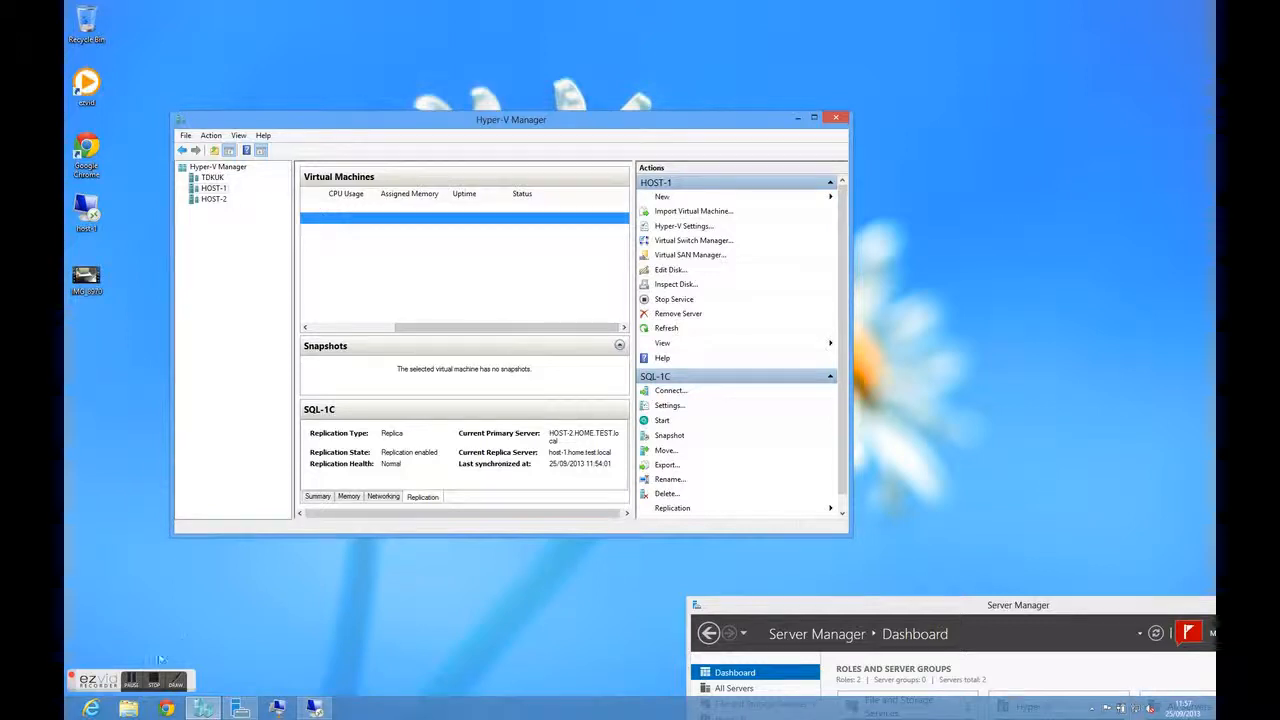
left_click(131, 681)
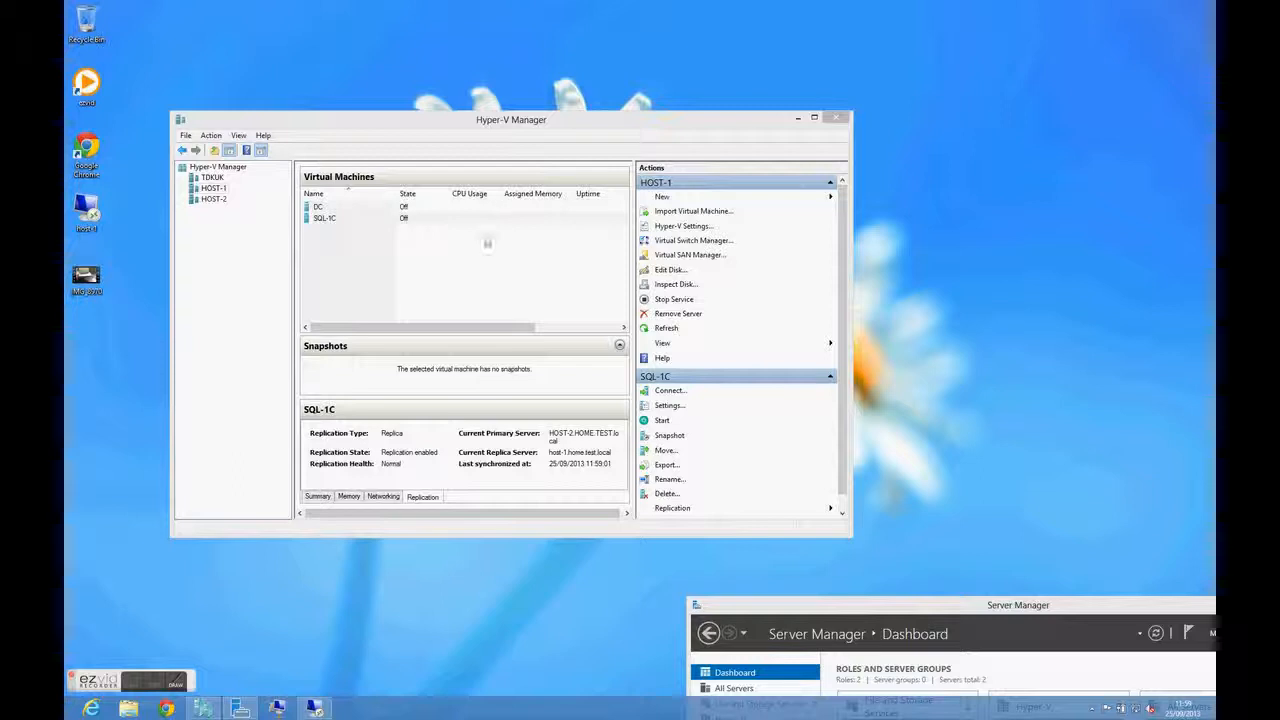
Run a Test Failover of the SQL-1C replica on HOST-1 using the latest recovery point
right_click(344, 222)
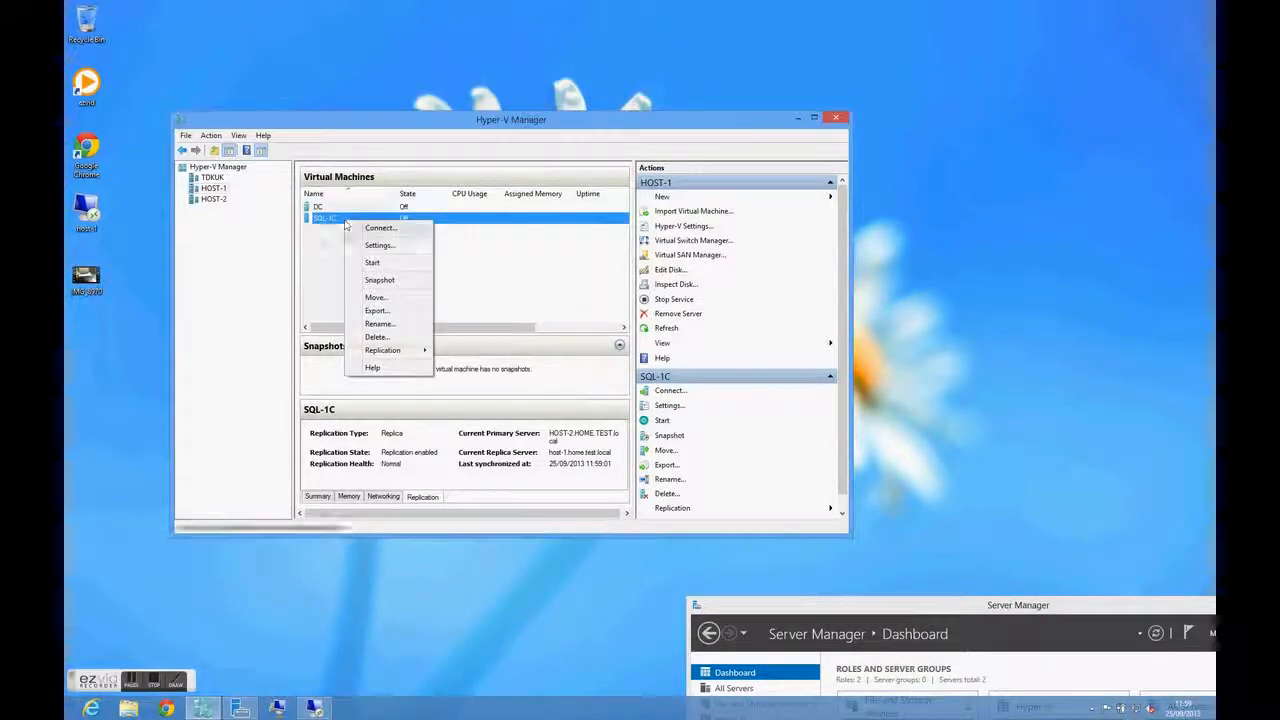
mouse_move(423, 350)
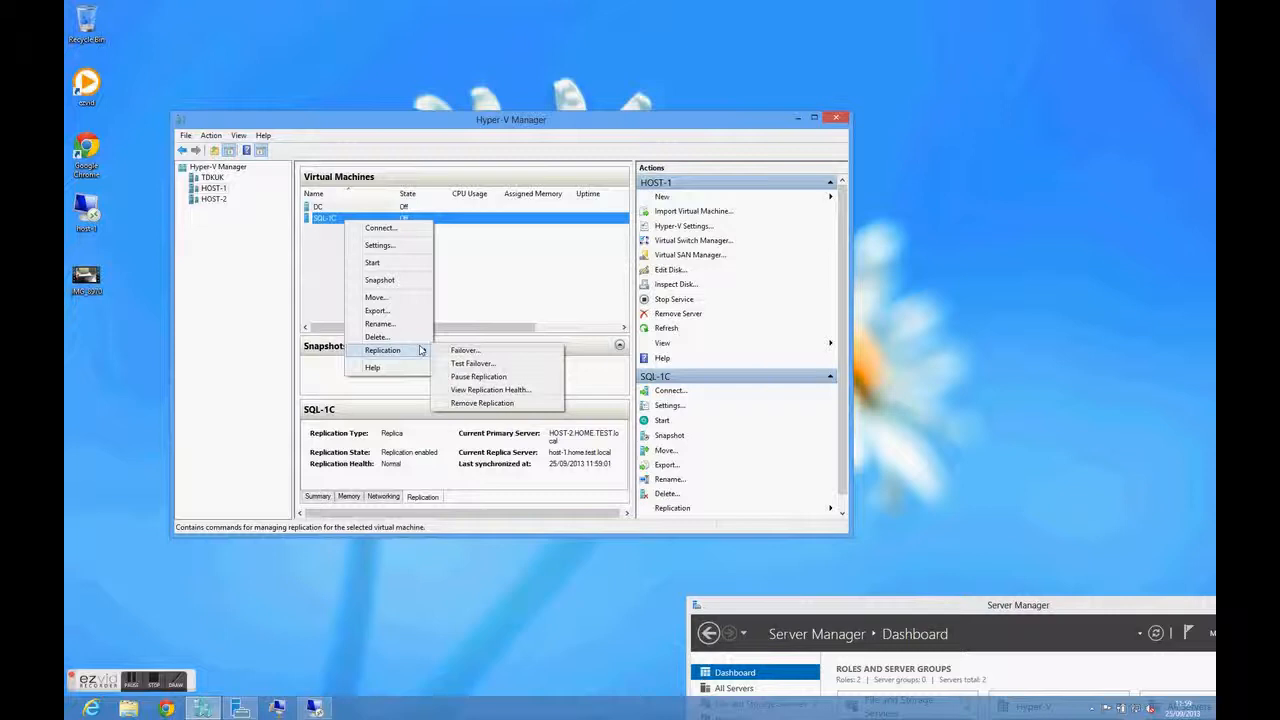
left_click(475, 363)
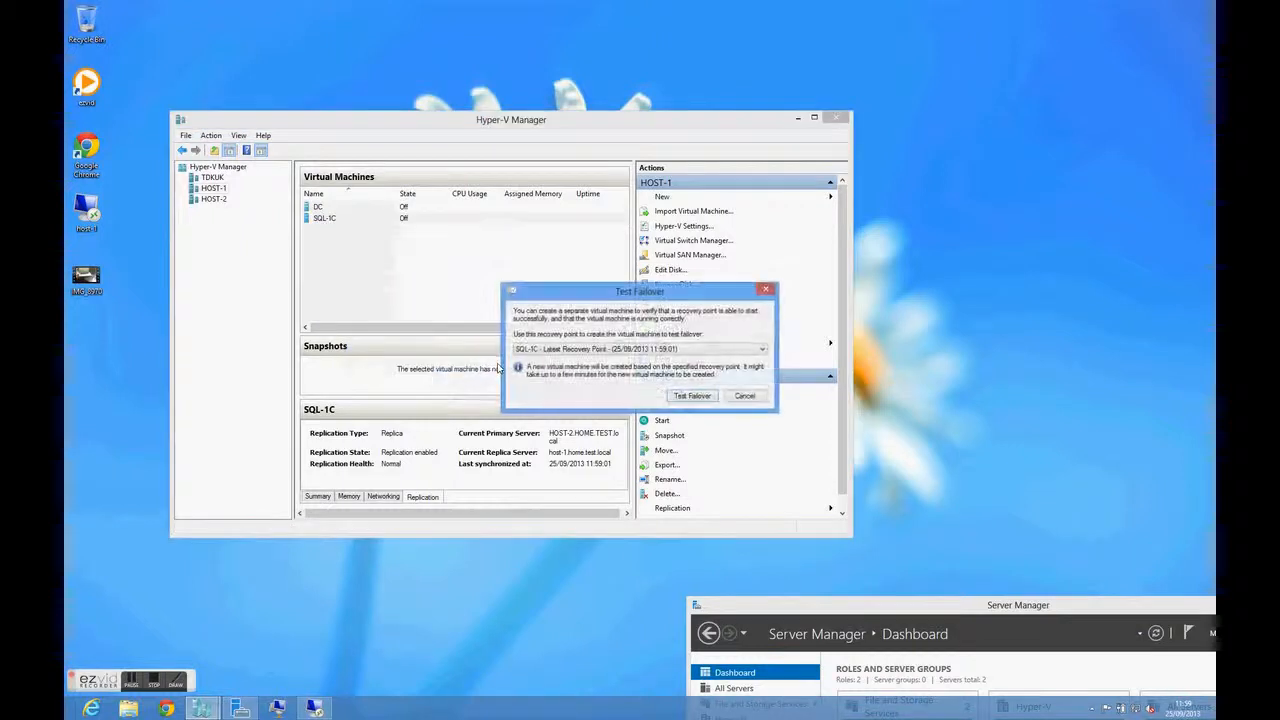
left_click(693, 396)
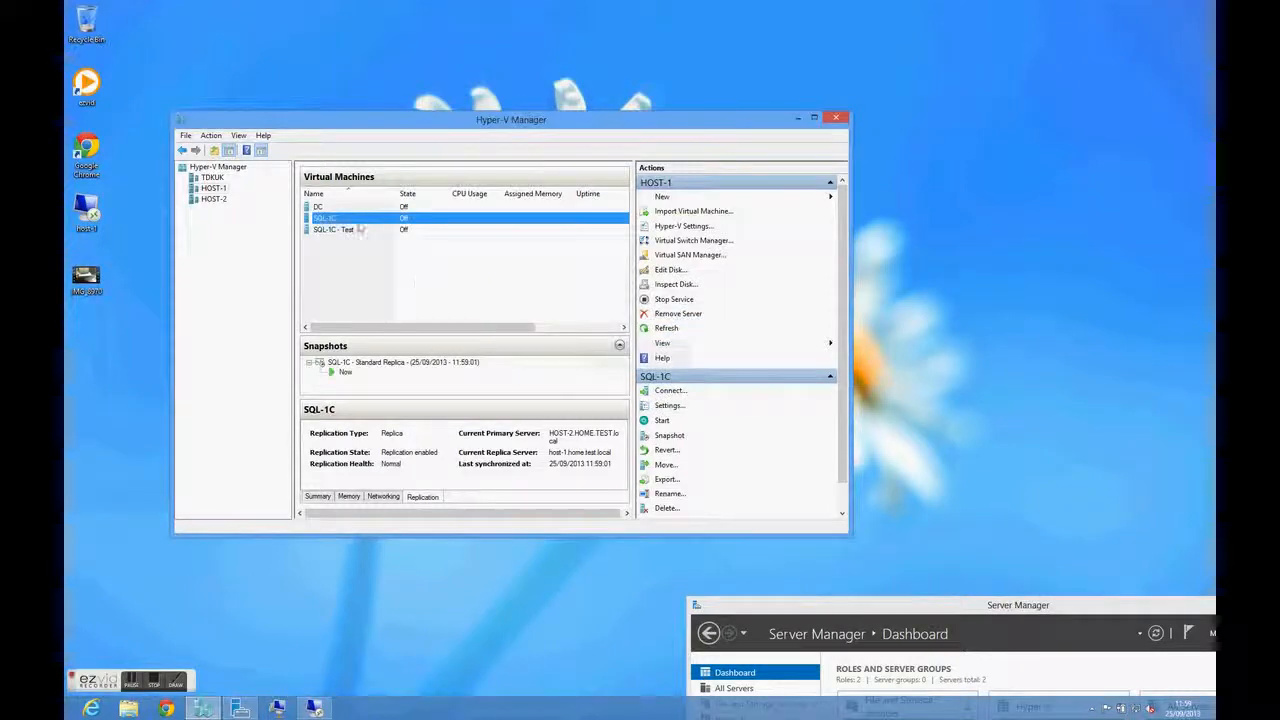
Start the SQL-1C - Test virtual machine, connect to it and choose Start Windows Normally
right_click(352, 230)
left_click(381, 273)
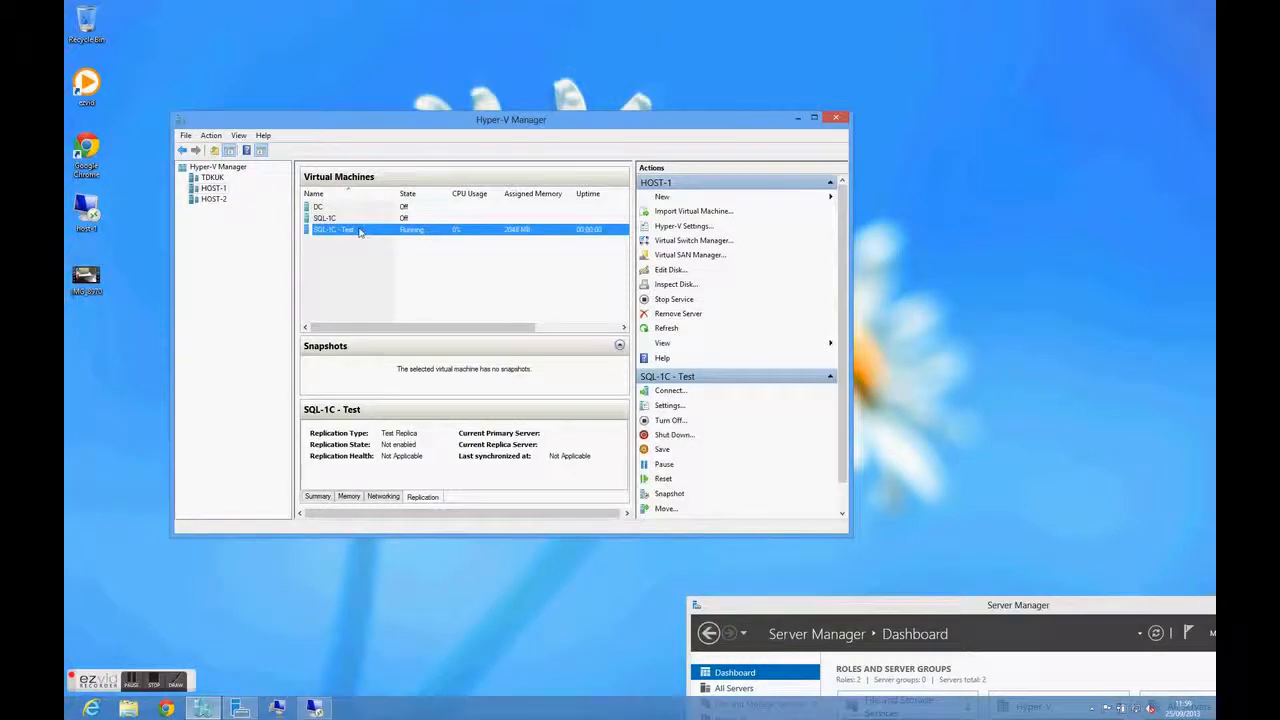
right_click(361, 233)
left_click(394, 236)
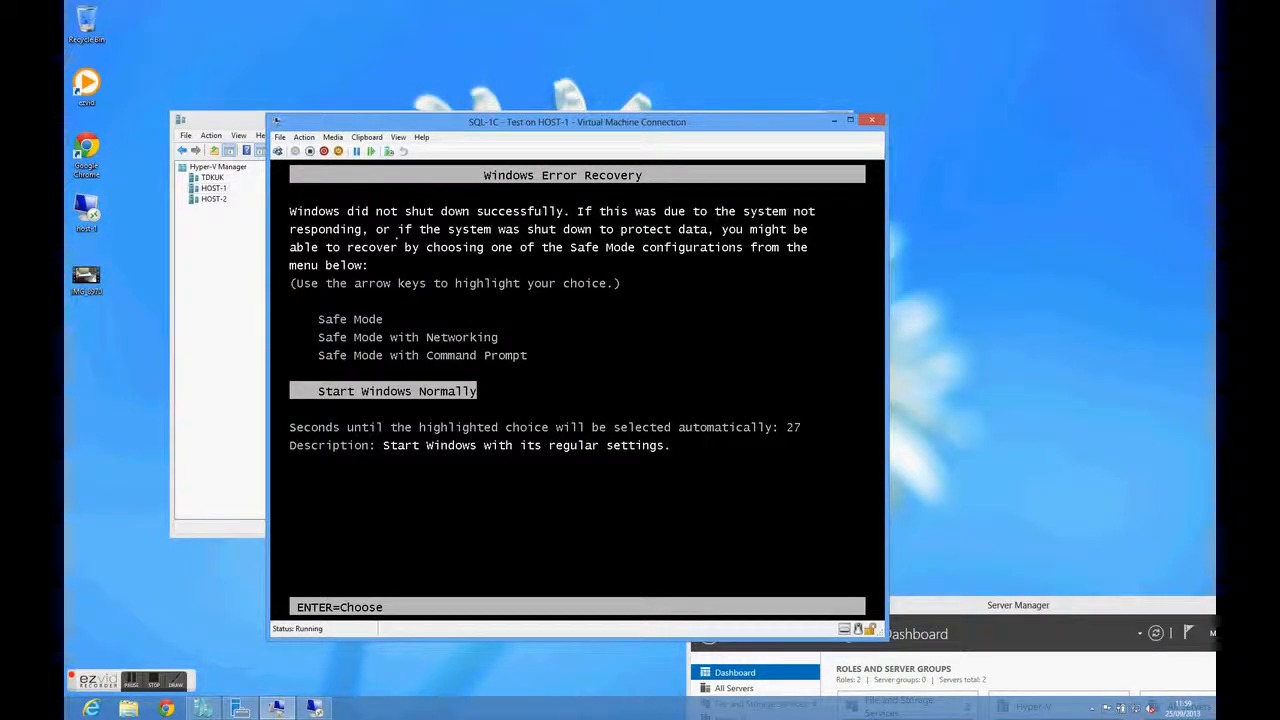
key("Return")
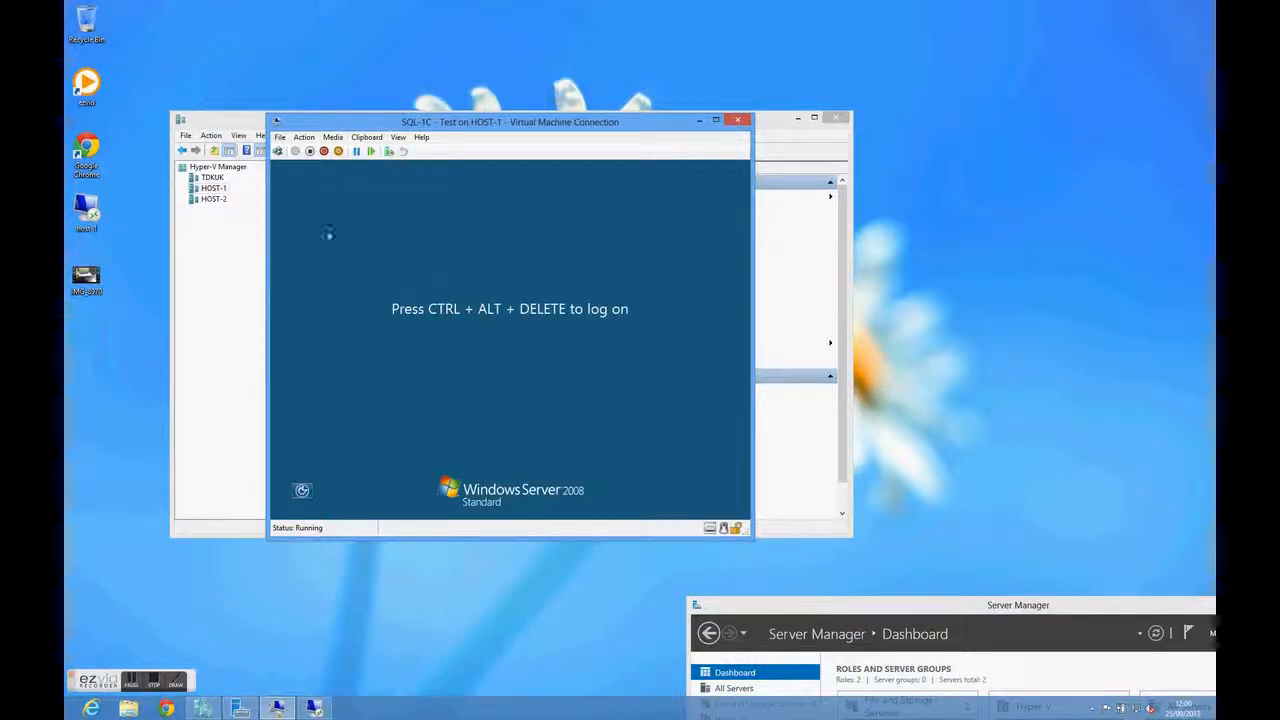
Log on to the SQL-1C - Test virtual machine by entering the administrator account's password
left_click(278, 151)
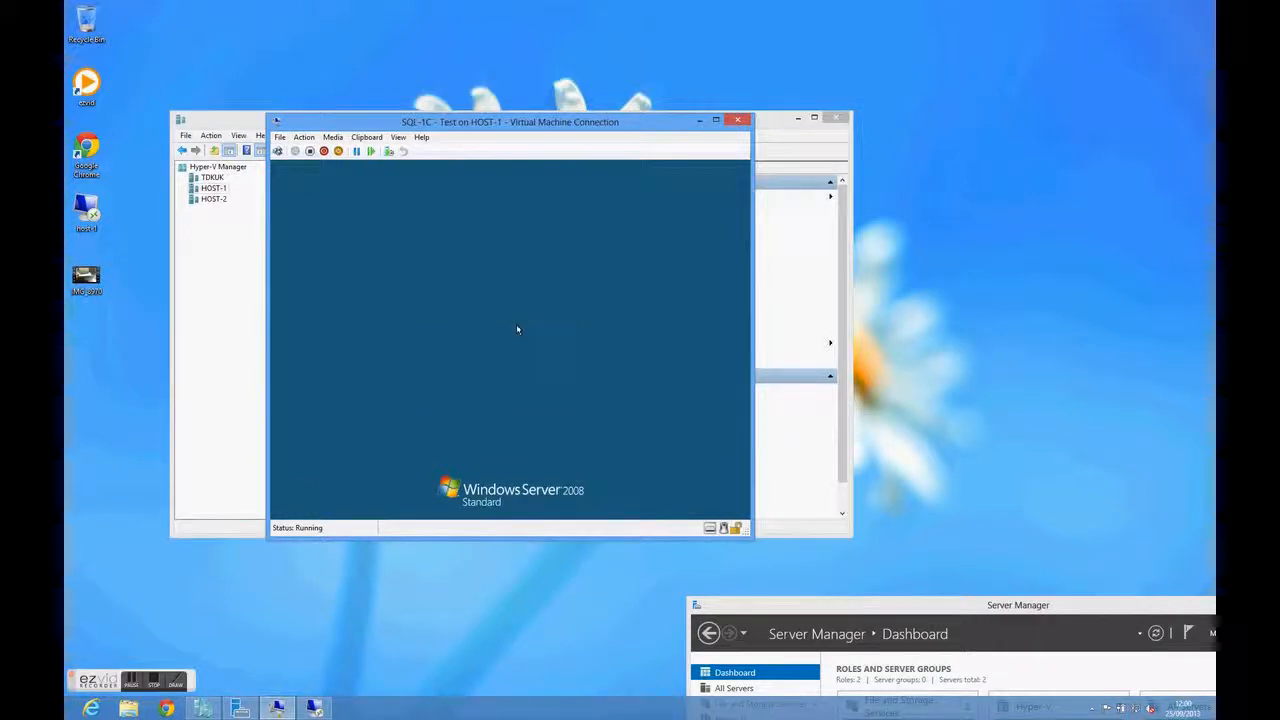
type("******")
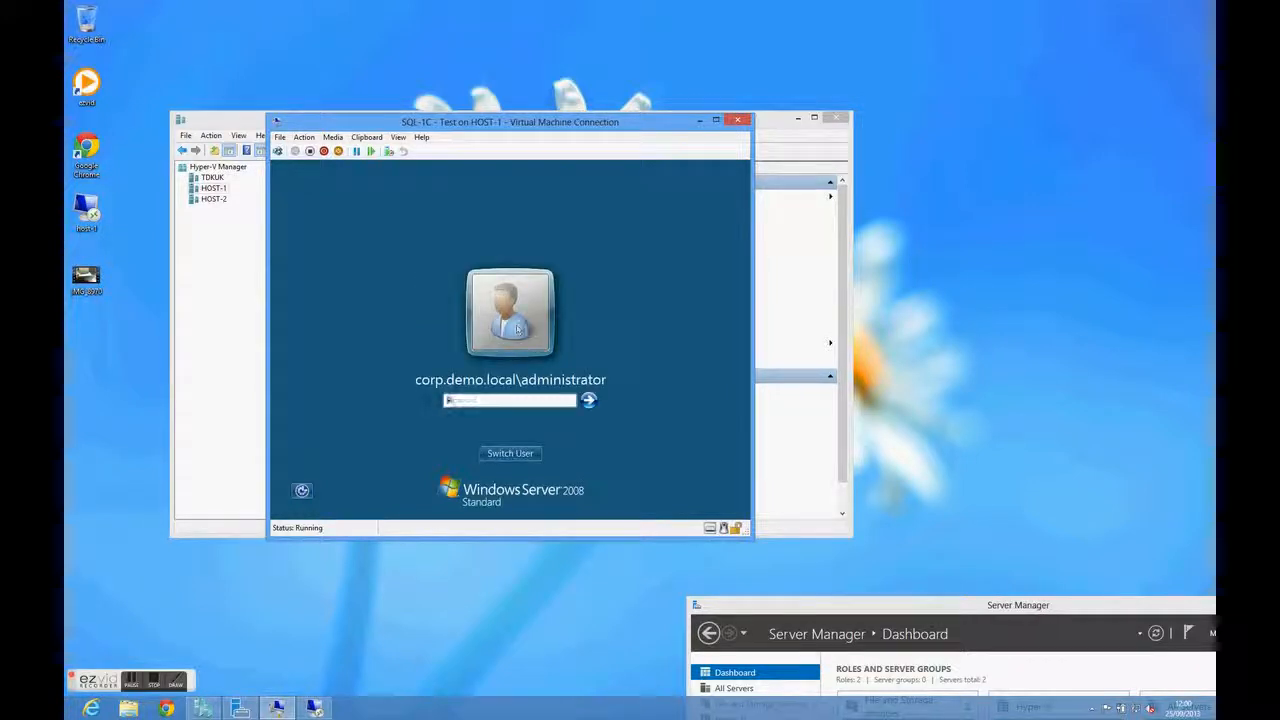
type("**")
key("Return")
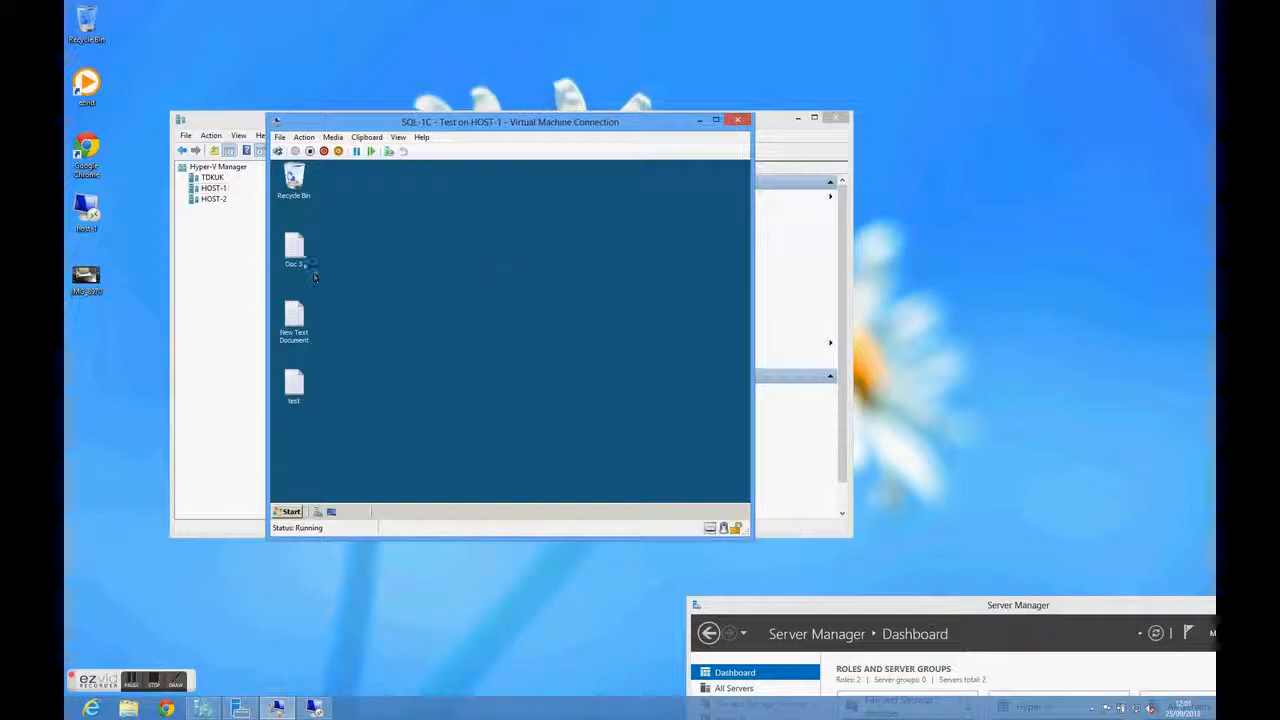
Read the Doc 3 text file on the test virtual machine's desktop, closing it when done
double_click(295, 247)
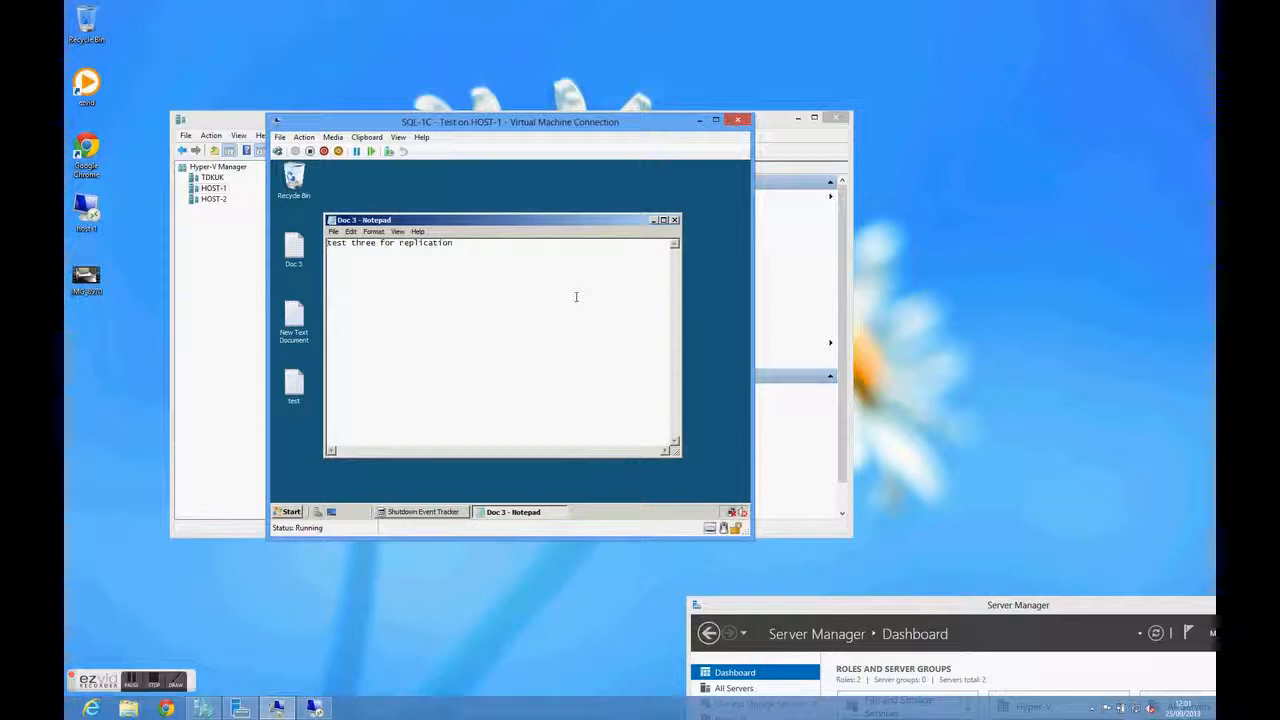
left_click(678, 220)
Submit the Shutdown Event Tracker with "." as the comment and close the Initial Configuration Tasks window
left_click(496, 380)
type(".")
left_click(509, 416)
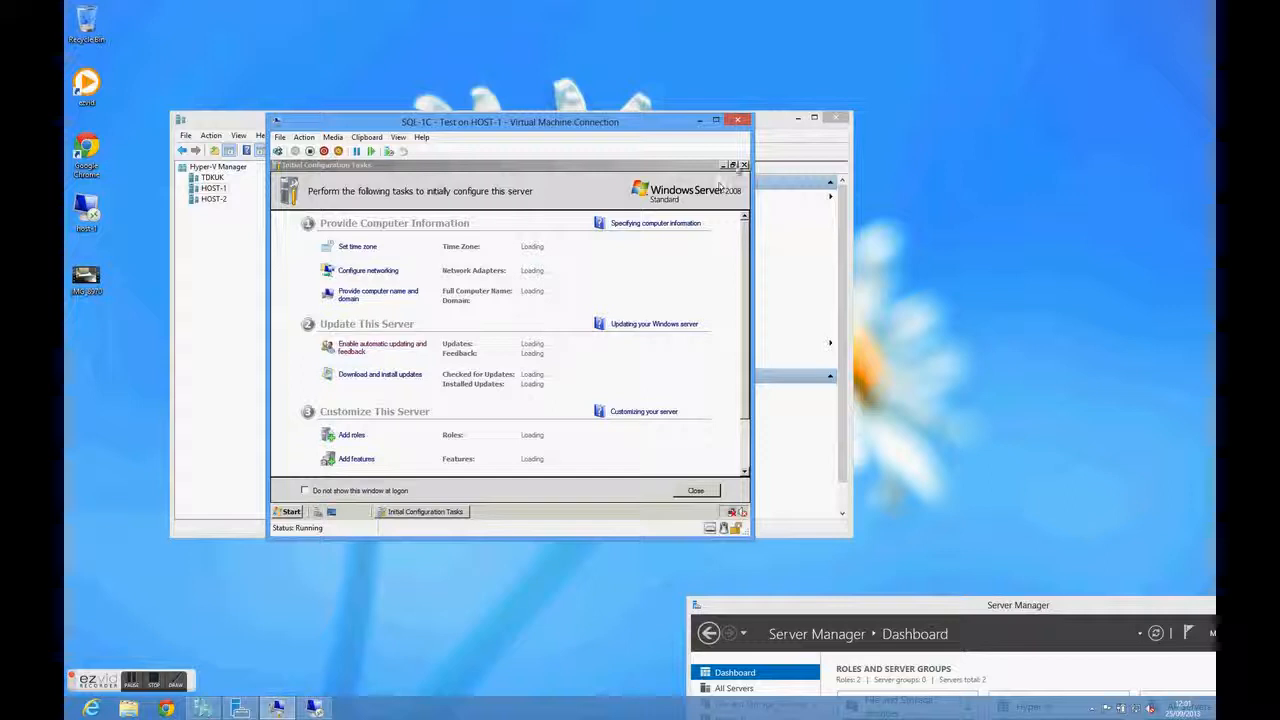
left_click(744, 164)
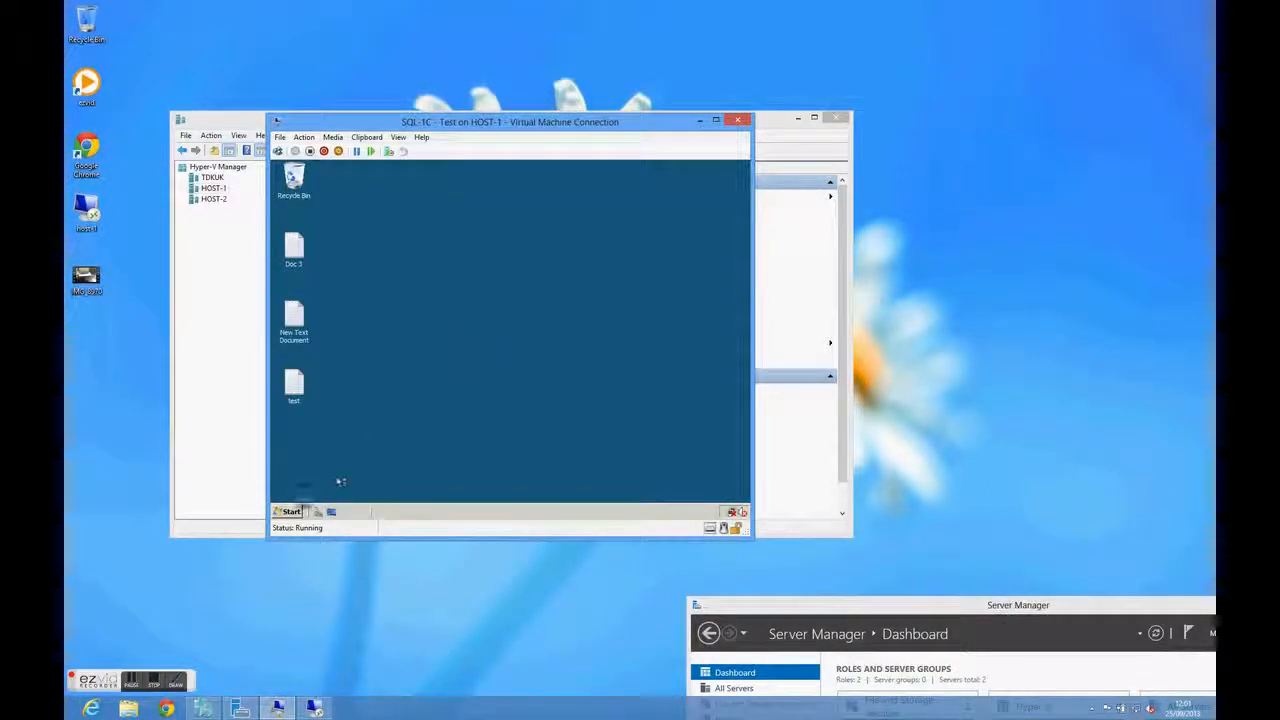
View the test virtual machine's computer properties, closing them and the guest's Server Manager when done
left_click(290, 511)
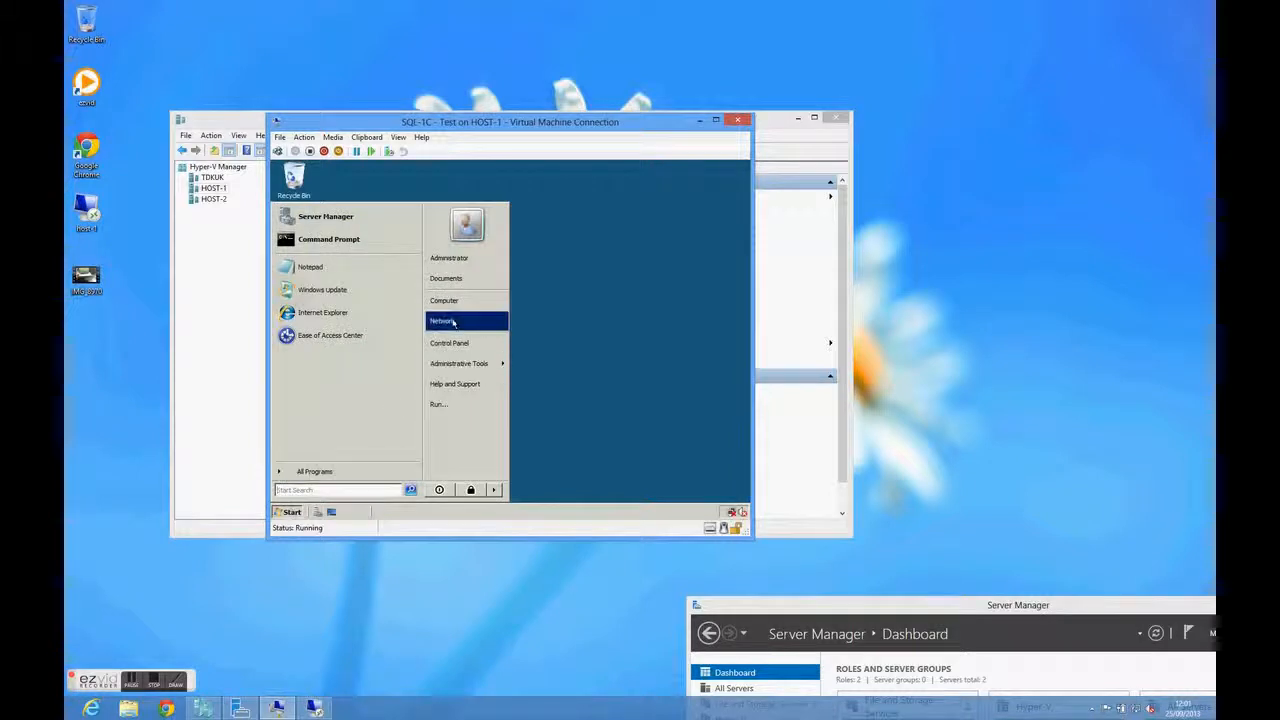
right_click(478, 301)
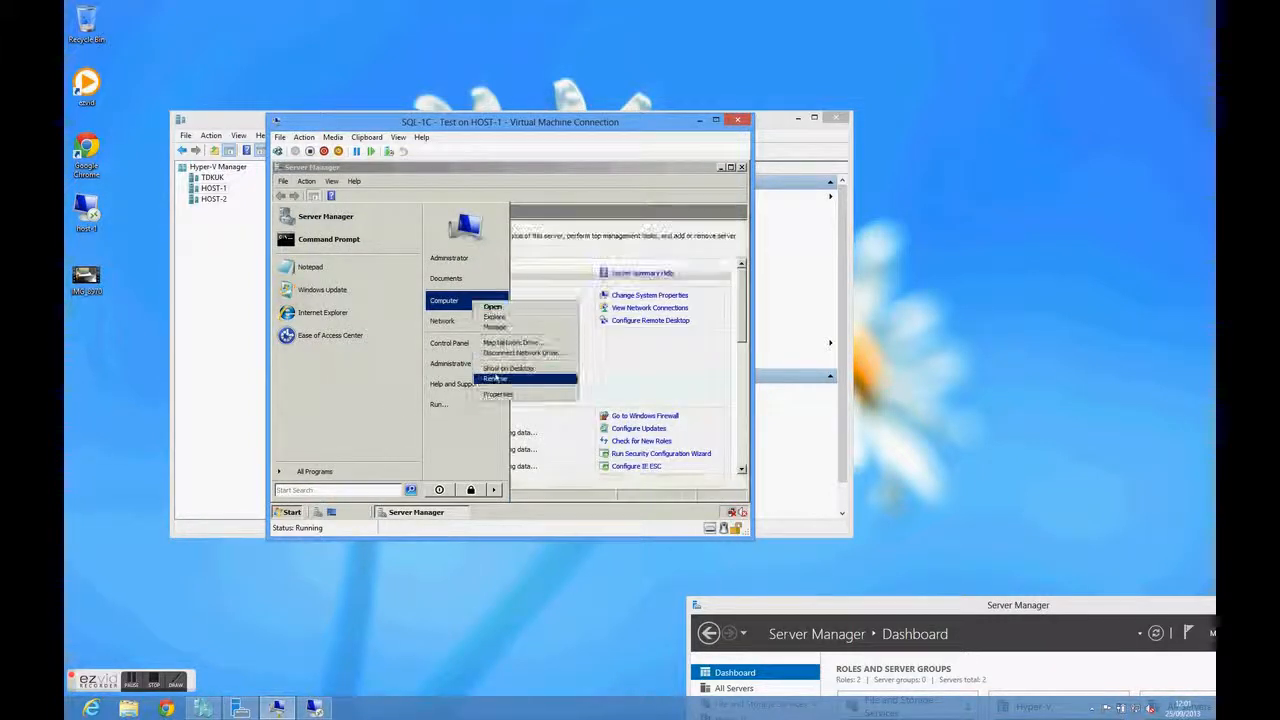
left_click(500, 395)
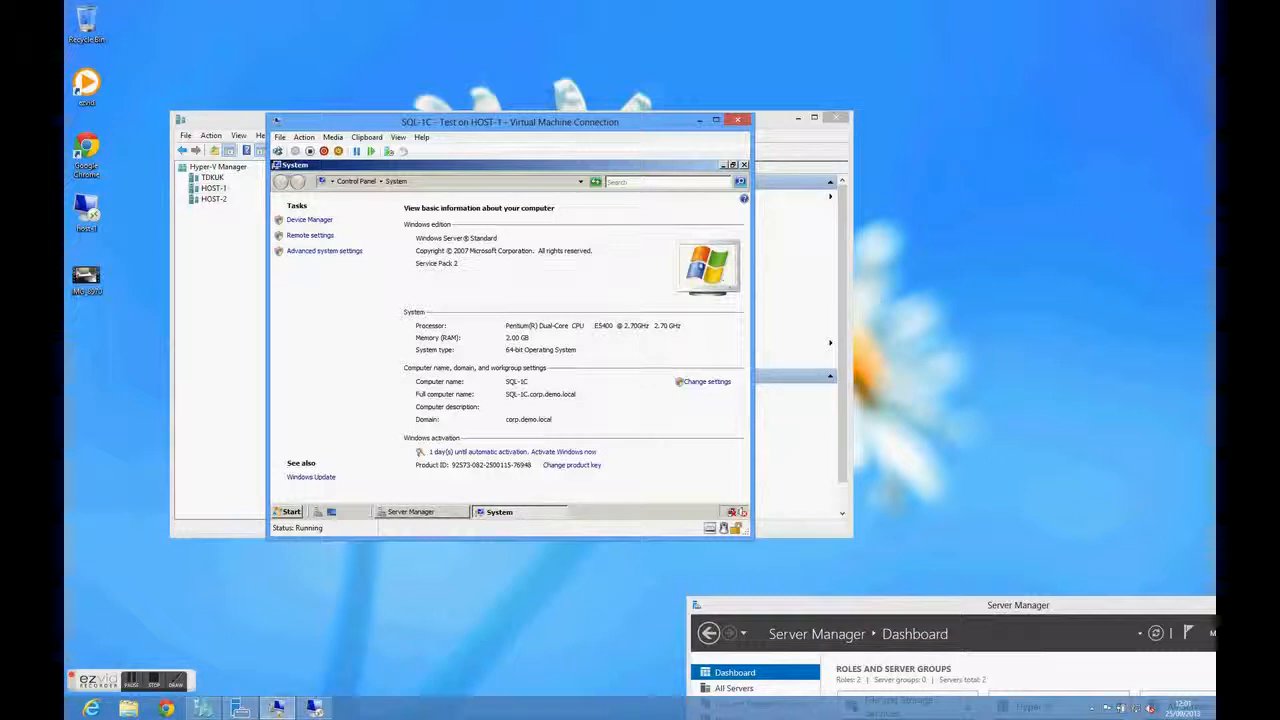
left_click(743, 165)
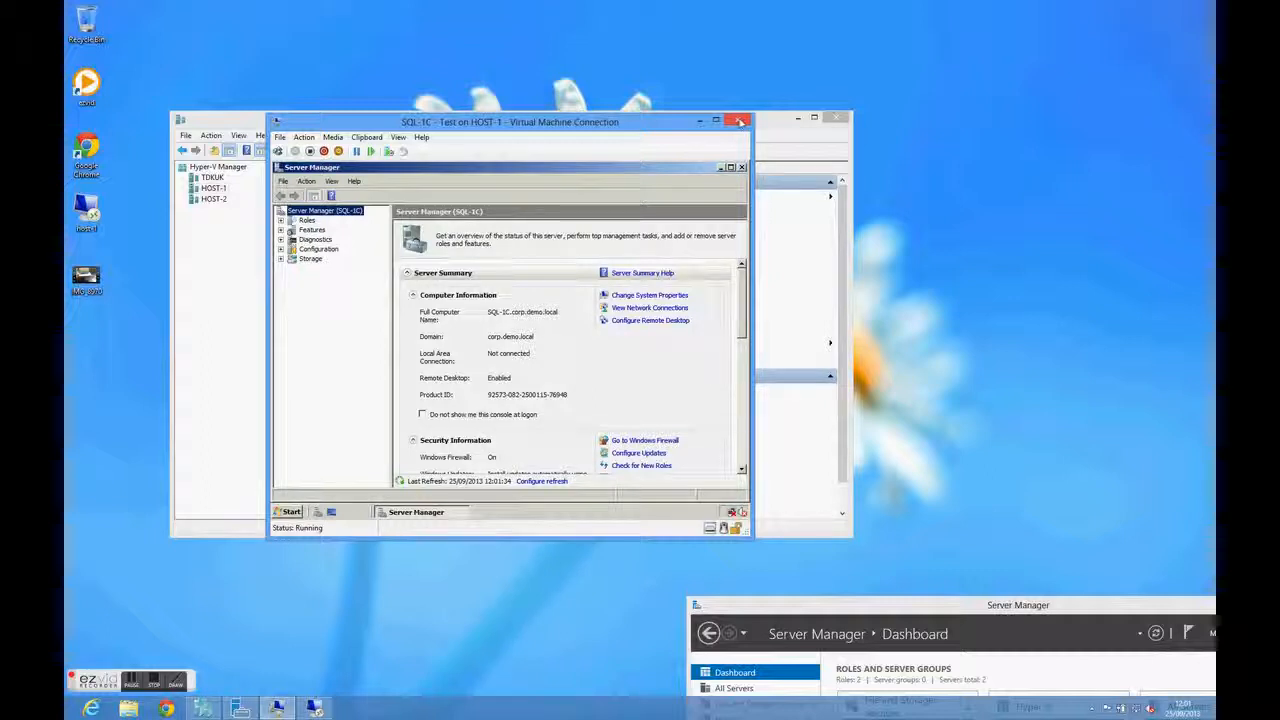
left_click(741, 167)
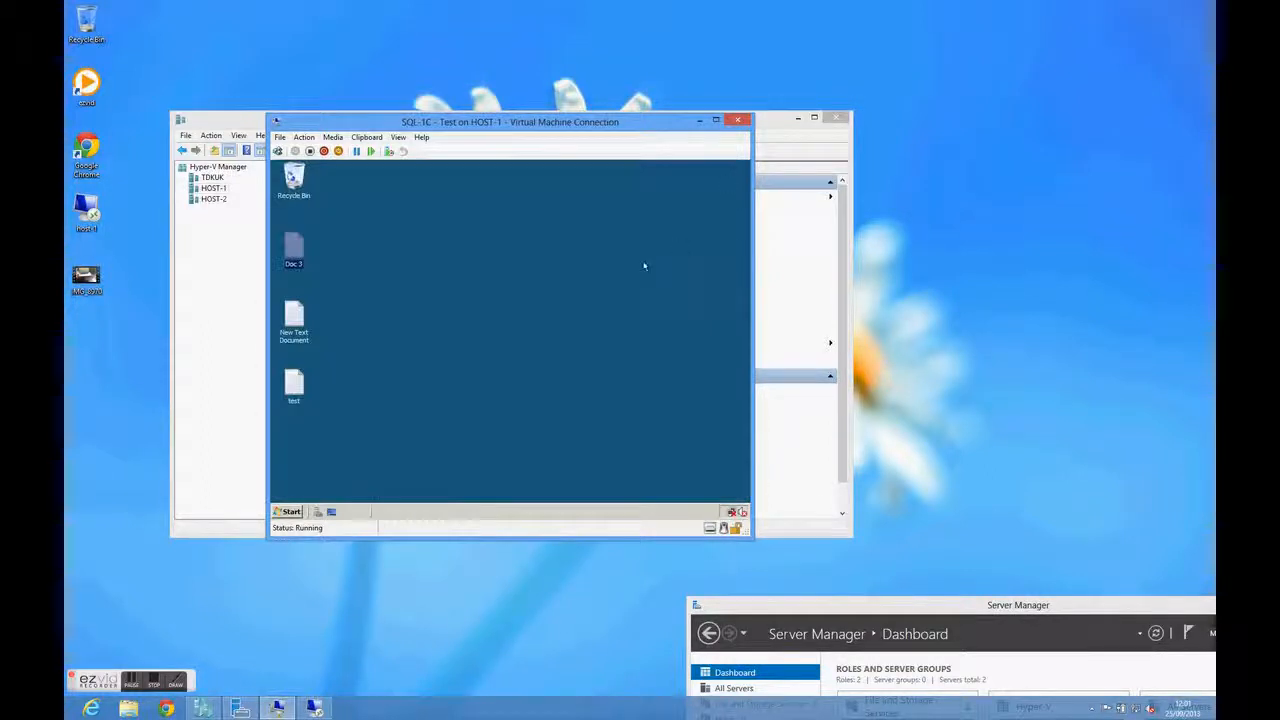